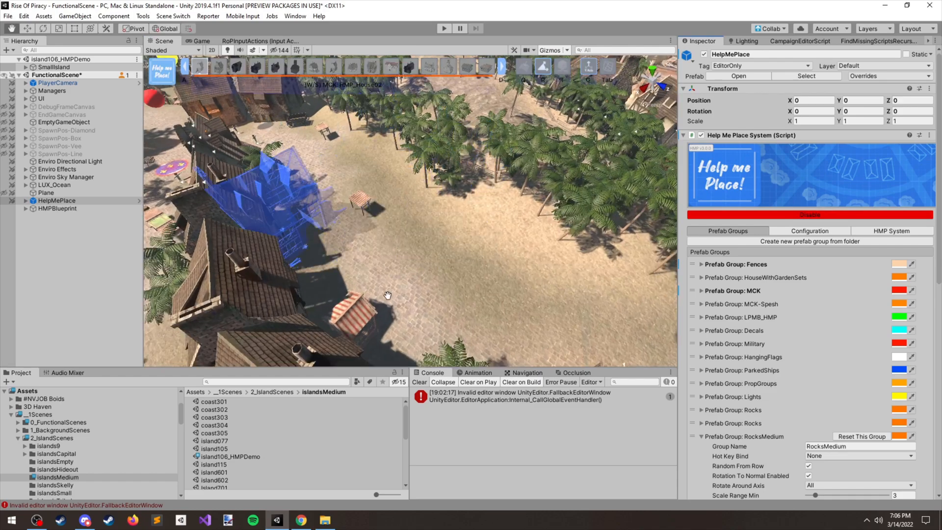
shift+scroll(417, 214, down, 4)
shift+scroll(422, 211, down, 4)
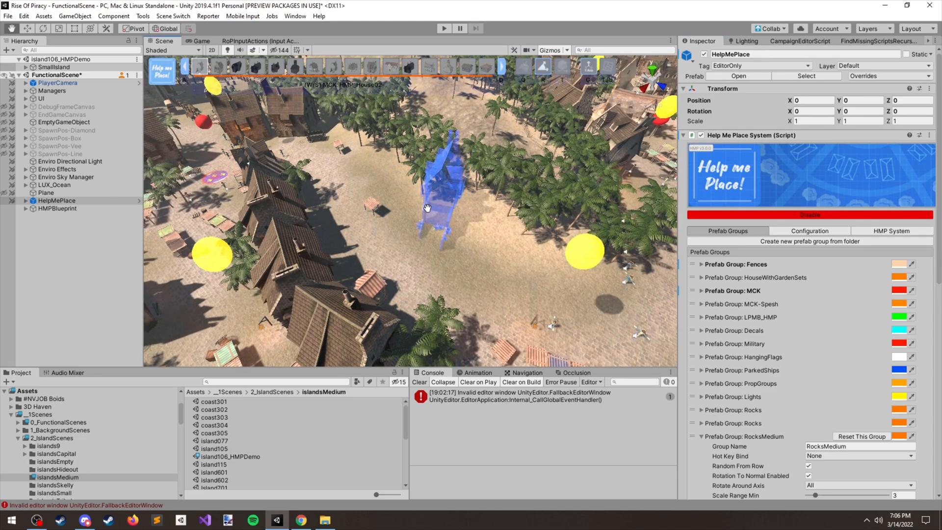
key(Escape)
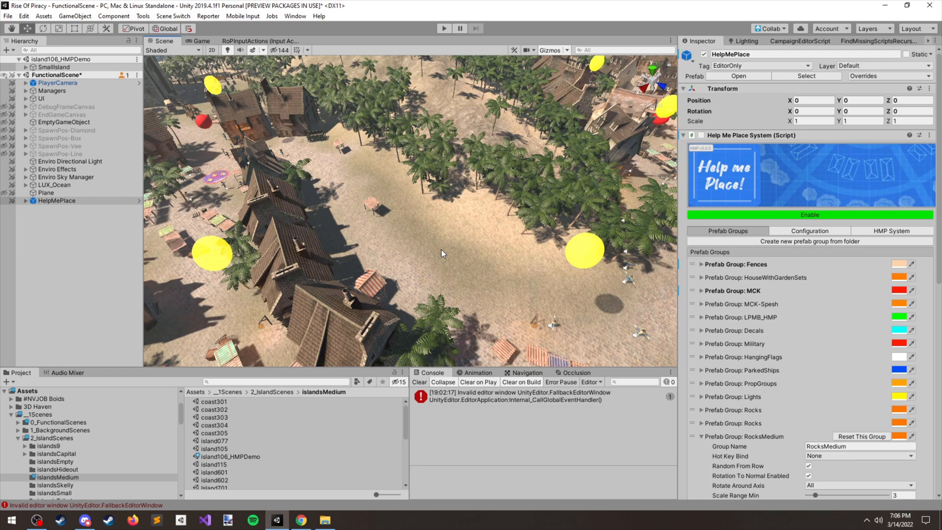
Place two MCK houses in a row on the open ground between the existing houses and the palm trees
key(space)
shift+scroll(441, 243, down, 4)
click(405, 230)
scroll(461, 275, down, 2)
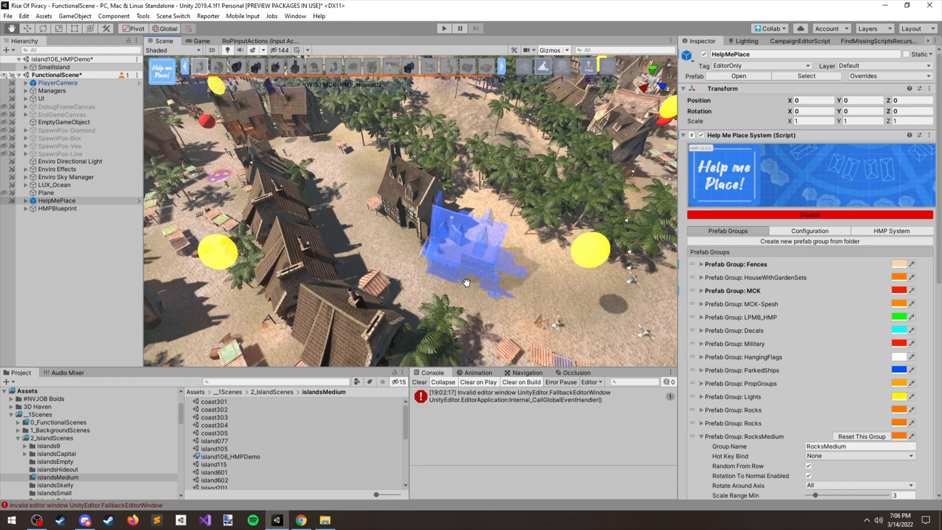
click(509, 281)
scroll(520, 294, down, 4)
key(Escape)
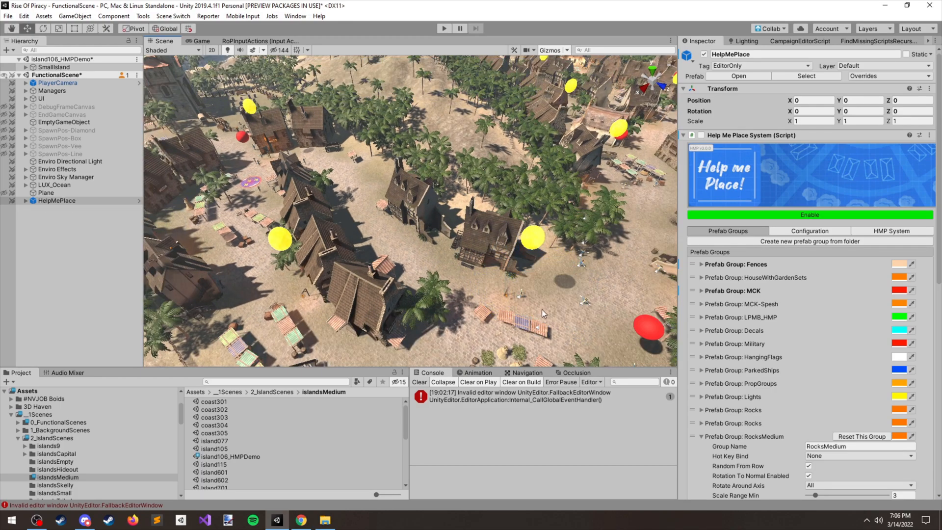
Undo the two house placements
key(ctrl+z)
key(ctrl+z)
scroll(464, 273, up, 3)
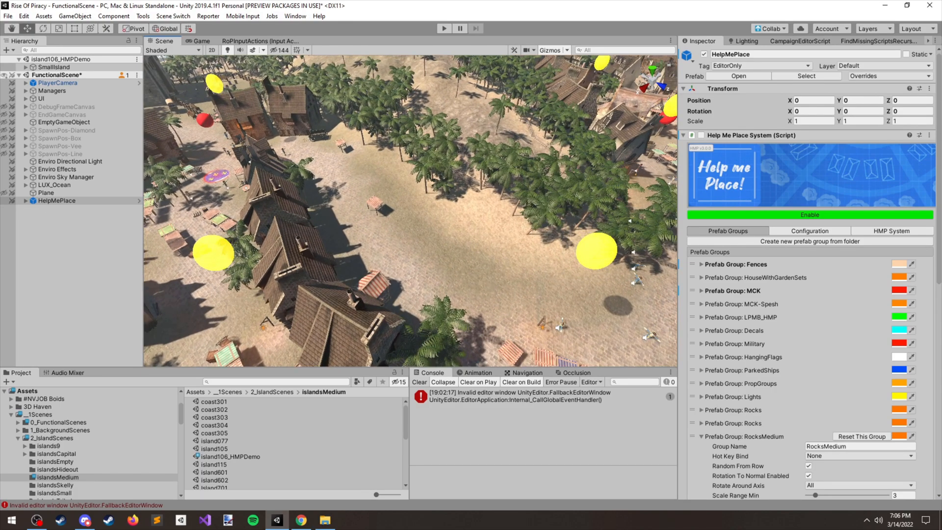
scroll(510, 270, down, 2)
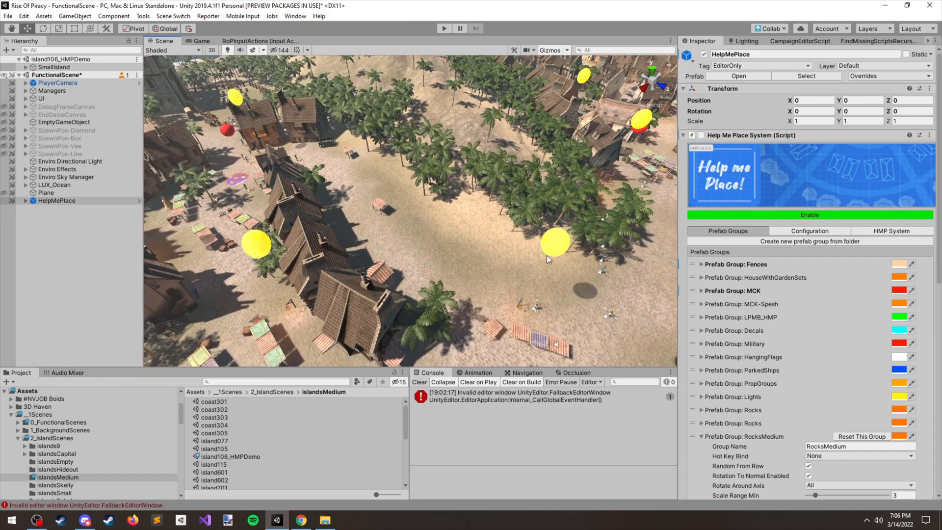
Maximize the scene view and place two MCK houses on the clearing between the house row and the palms
key(shift+space)
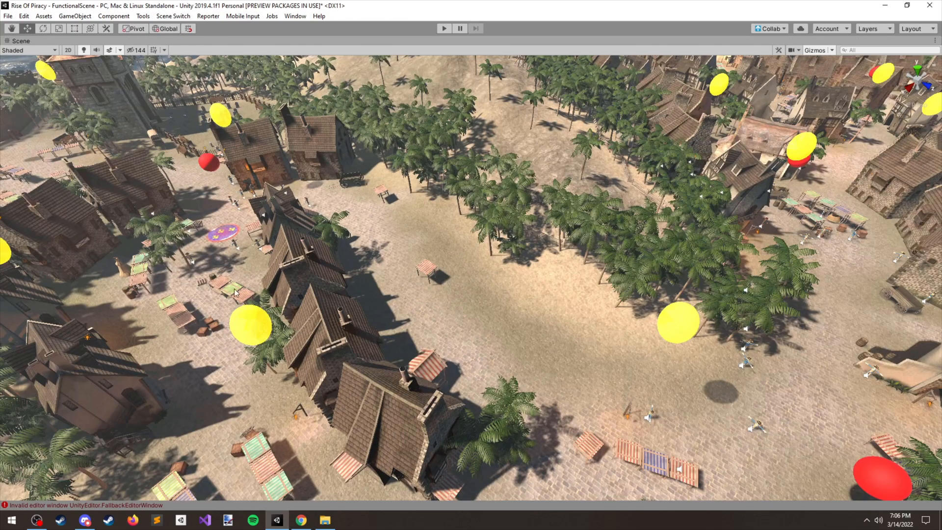
right_drag(505, 312, 463, 289)
key(space)
click(378, 204)
click(440, 271)
key(space)
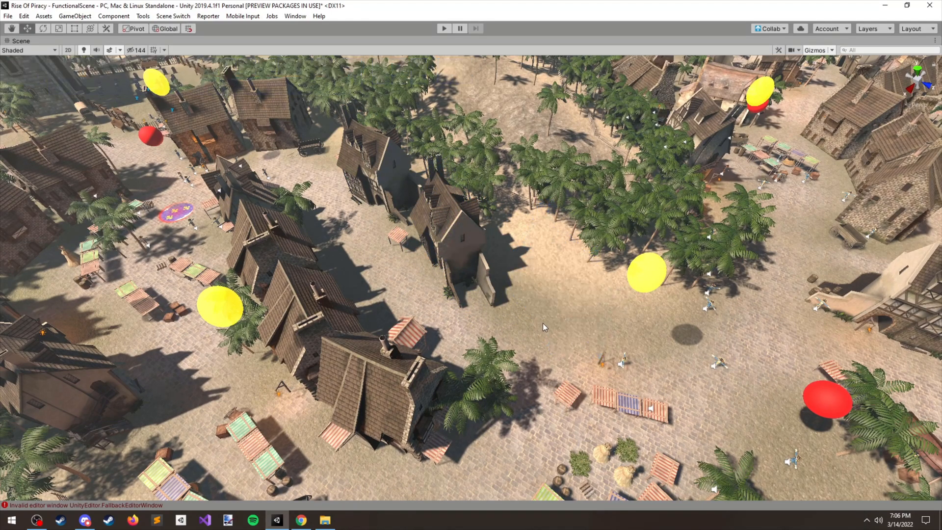
Place a third MCK house beside the two new ones, and undo all three house placements
middle_drag(538, 332, 522, 325)
middle_drag(597, 346, 496, 344)
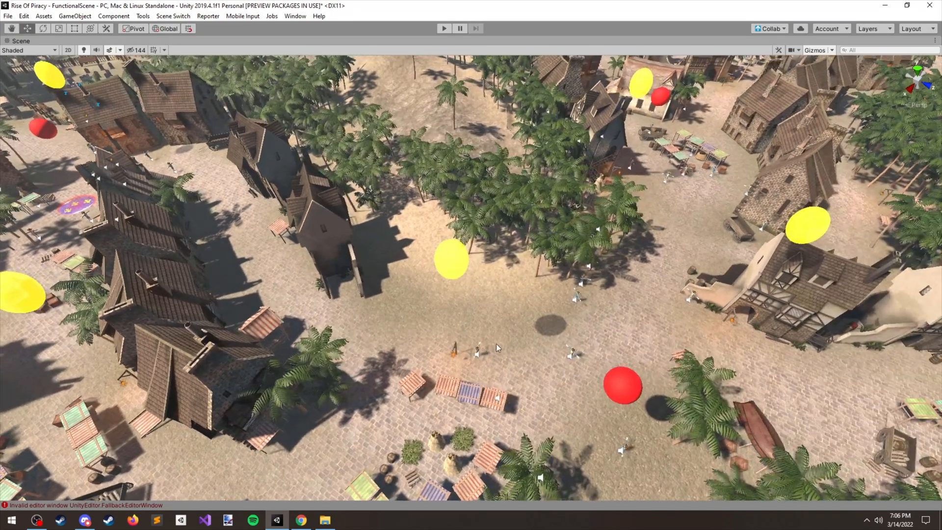
key(space)
right_drag(438, 305, 437, 306)
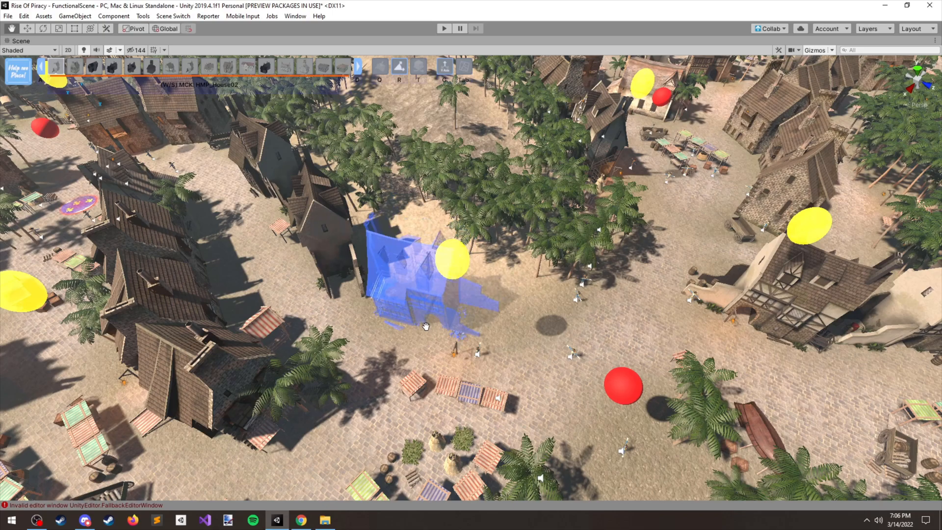
click(437, 305)
scroll(466, 343, down, 3)
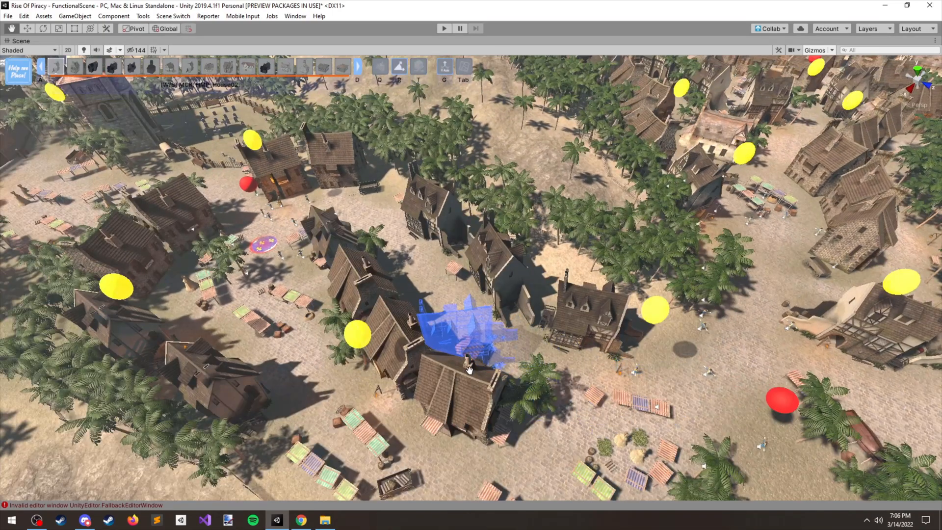
key(space)
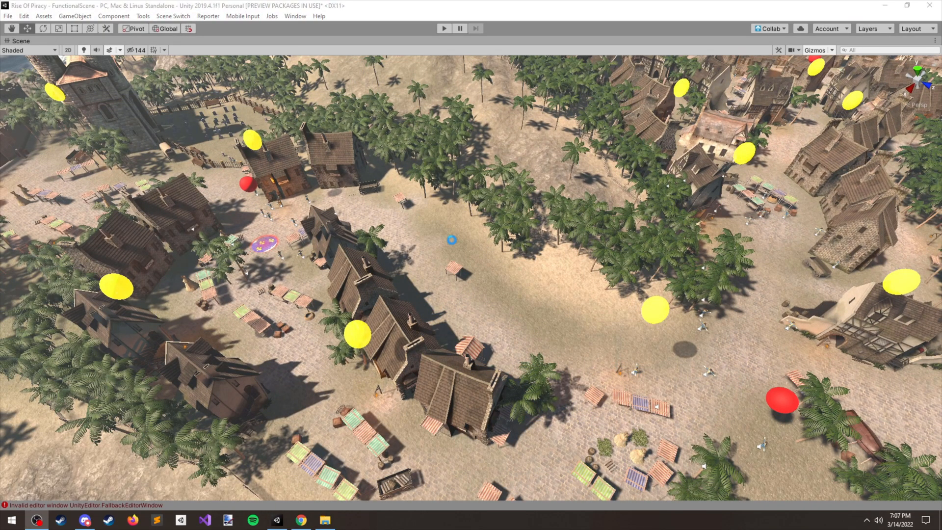
Restore the full editor layout from the maximized scene view and clear the object selection in the hierarchy
click(482, 247)
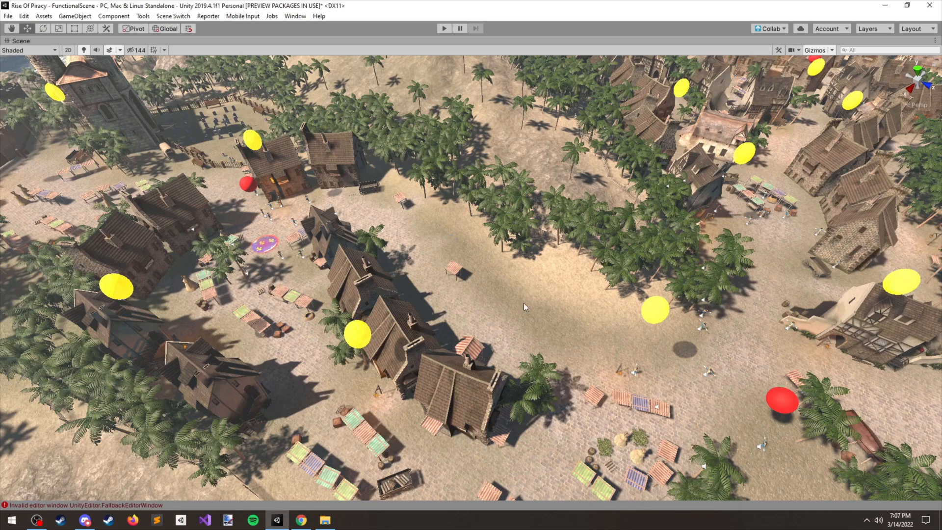
scroll(530, 323, down, 2)
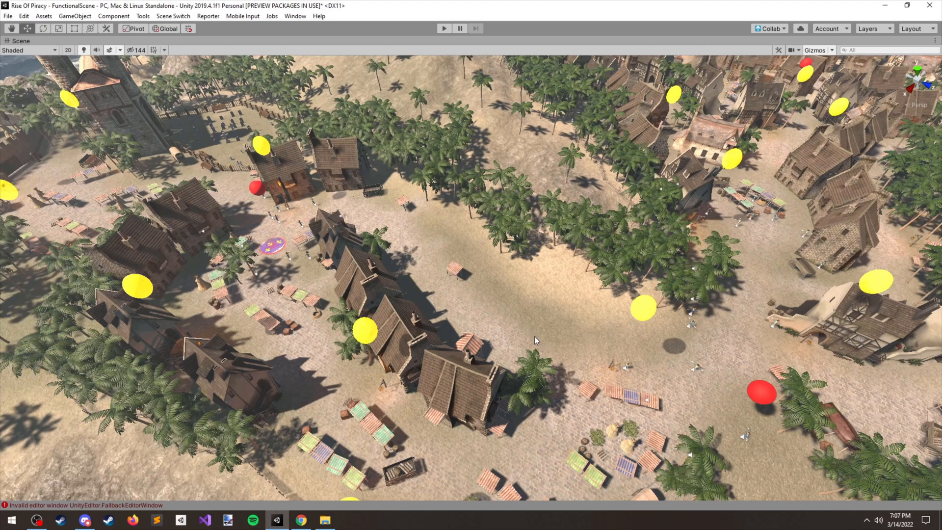
scroll(535, 336, up, 1)
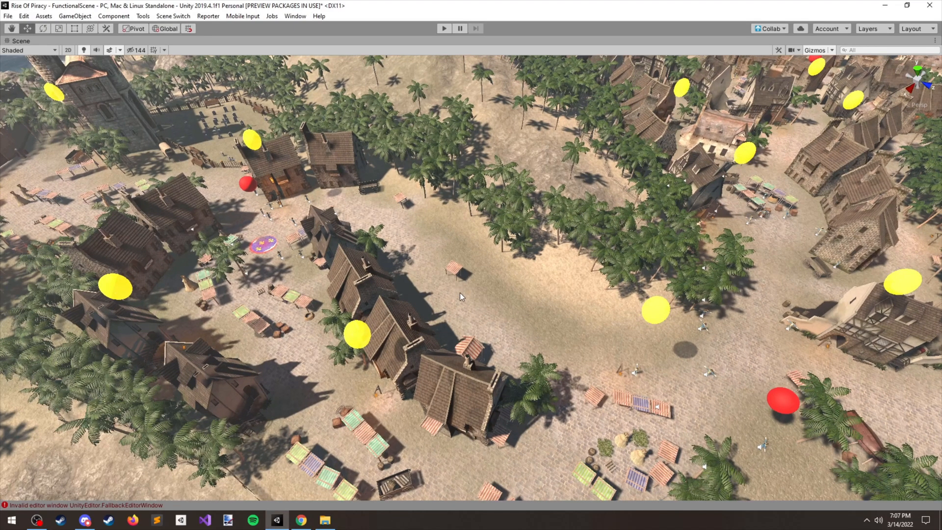
key(shift+space)
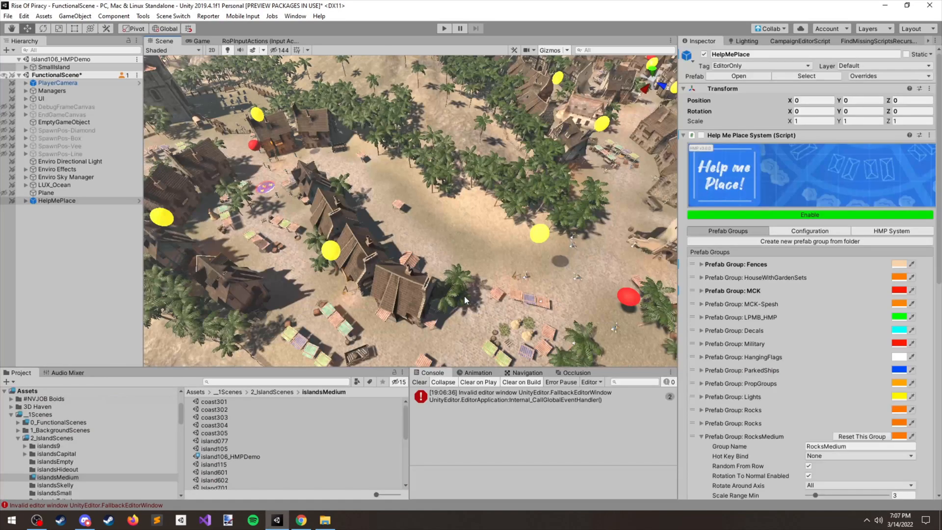
key(shift+space)
key(shift+space)
click(102, 238)
key(shift+space)
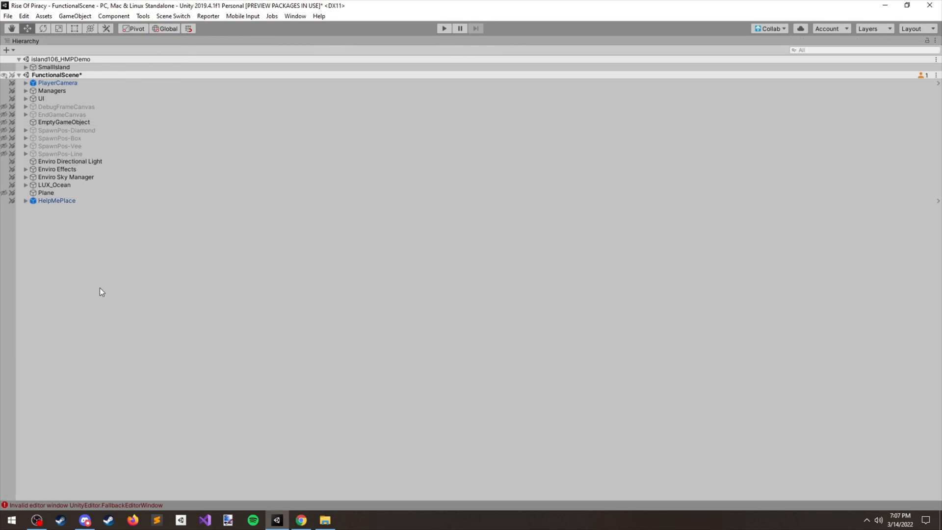
key(shift+space)
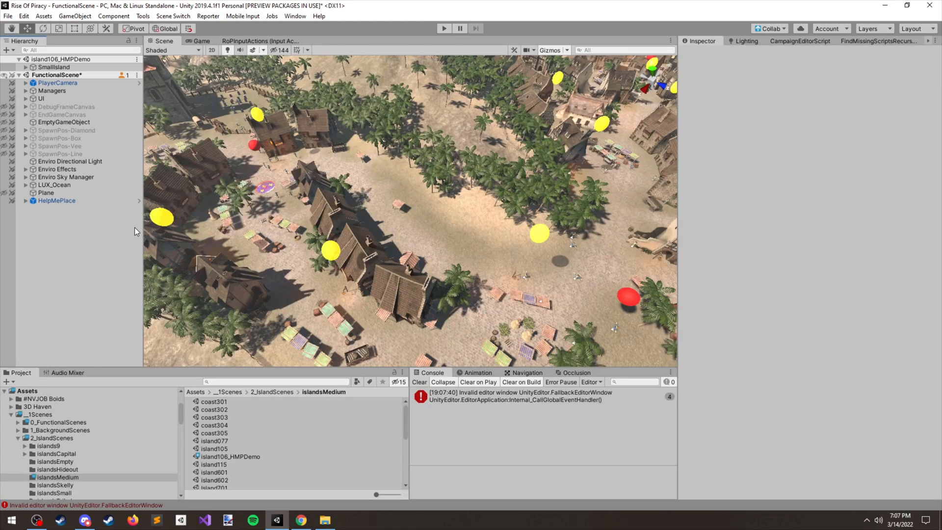
click(201, 40)
key(shift+space)
key(shift+space)
key(ctrl+1)
middle_drag(422, 231, 401, 210)
scroll(401, 210, up, 4)
middle_drag(430, 245, 404, 251)
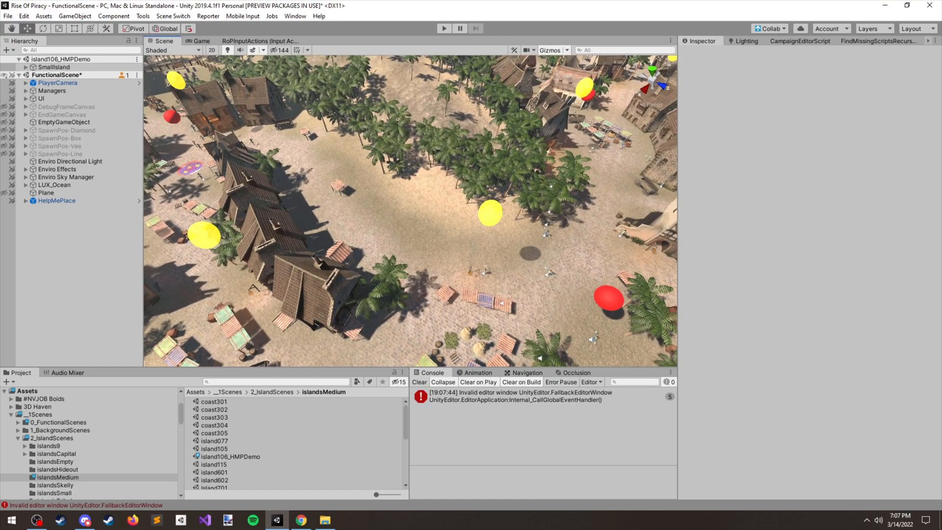
Turn on prefab placement, switch from the MCK houses to the Fences group and choose fence01
right_drag(423, 216, 422, 223)
key(space)
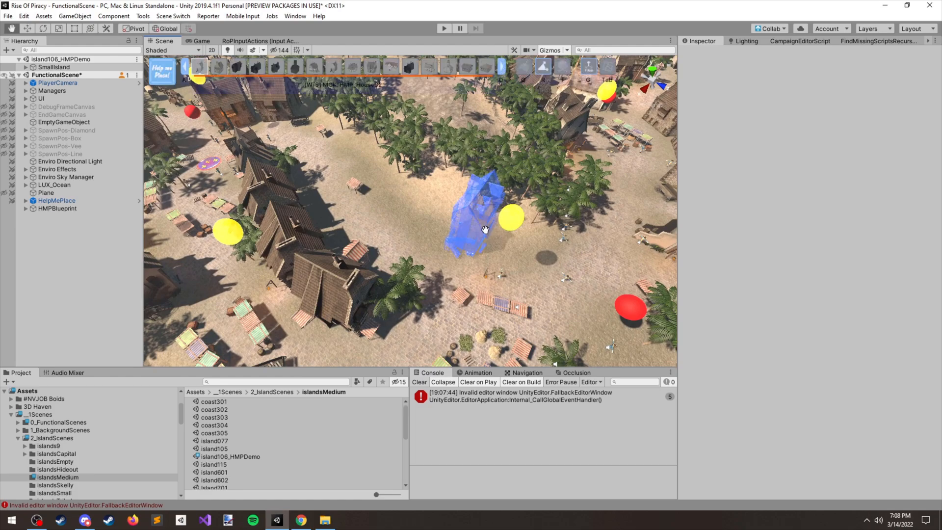
right_drag(371, 200, 370, 202)
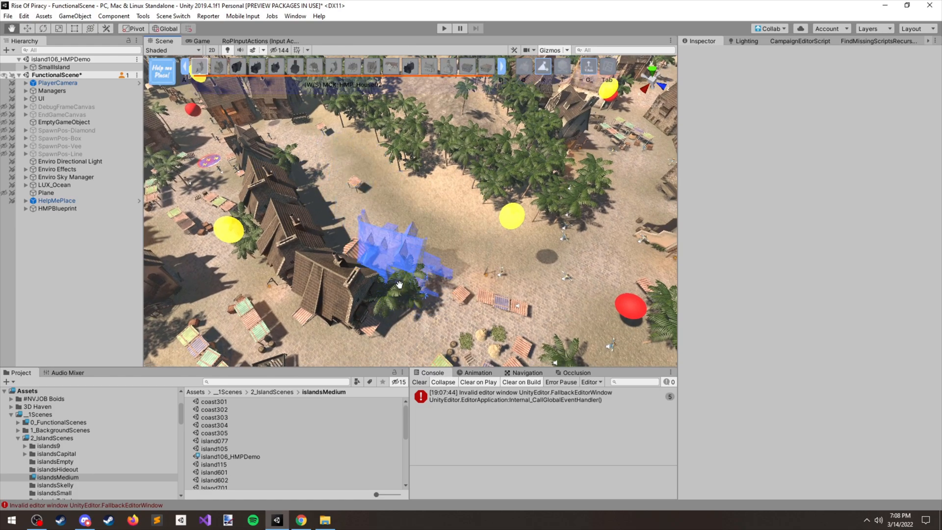
key(s)
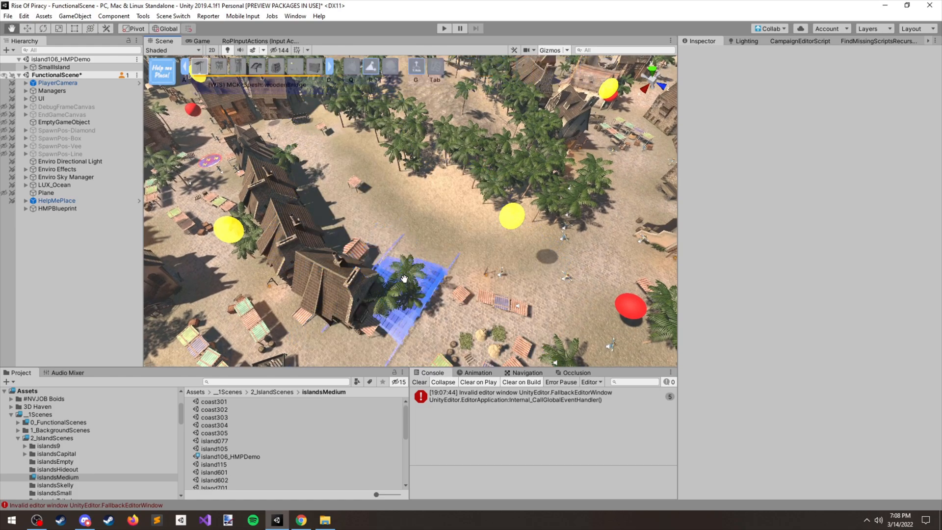
key(s)
key(d)
key(d)
key(d)
scroll(404, 278, up, 5)
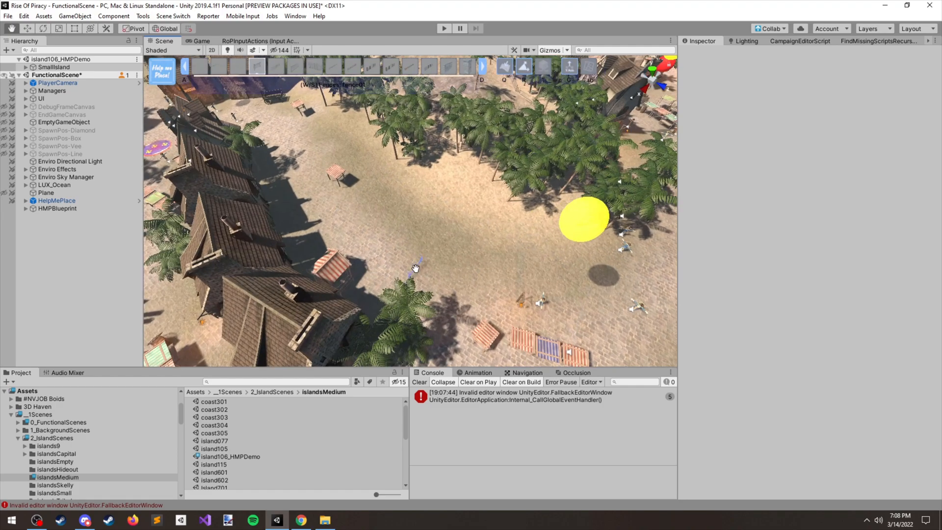
Draw two straight rows of connected fence01 sections that meet at a corner around the open sandy area beside the houses
middle_drag(386, 249, 257, 185)
drag(294, 190, 614, 277)
scroll(490, 280, down, 5)
alt+drag(450, 282, 481, 200)
middle_drag(481, 200, 464, 127)
scroll(412, 196, up, 5)
middle_drag(400, 176, 413, 276)
scroll(412, 276, up, 2)
mouse_move(250, 244)
mouse_down()
mouse_move(531, 315)
mouse_move(619, 302)
mouse_move(599, 305)
mouse_up()
Fill the fenced sandy area with parallel fence rows at different spacings, using fence01 and a final row of fence02
scroll(599, 305, down, 2)
middle_drag(579, 299, 456, 250)
scroll(426, 252, up, 5)
middle_drag(400, 221, 443, 251)
scroll(433, 244, down, 2)
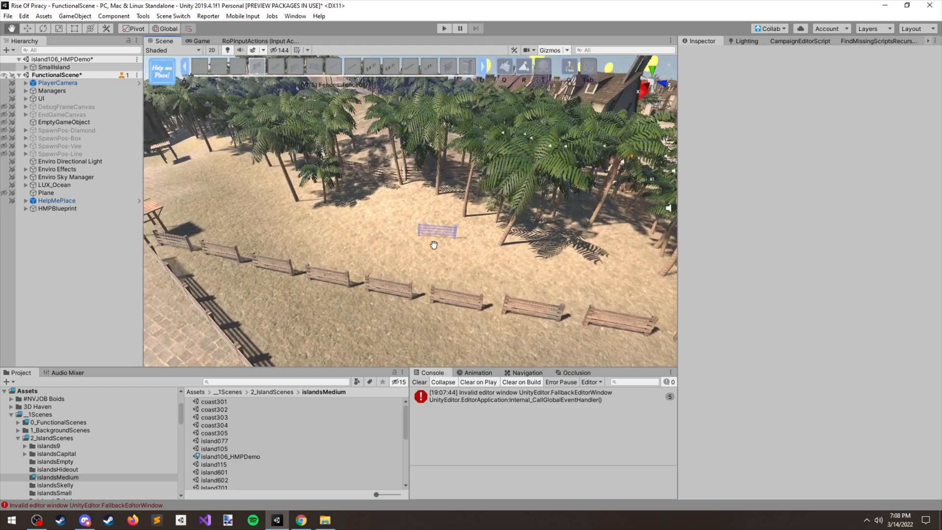
click(650, 216)
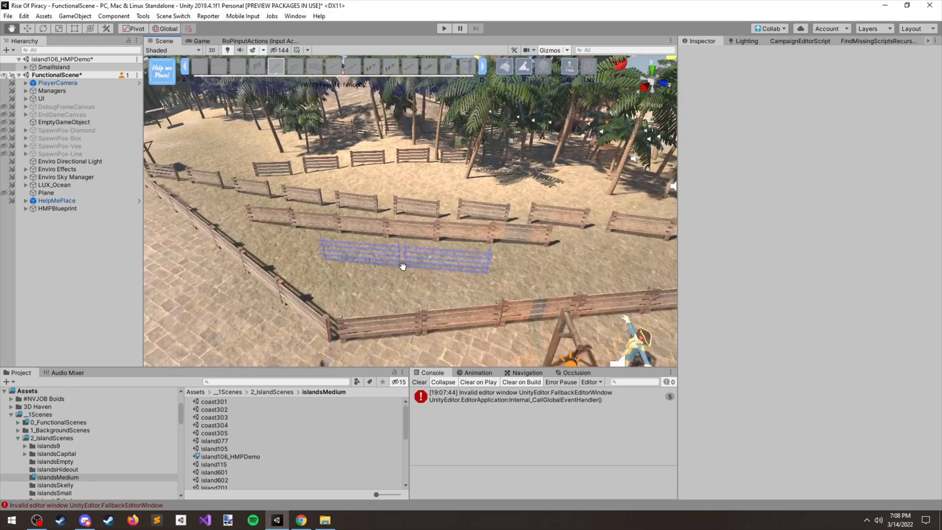
click(631, 273)
scroll(540, 294, down, 5)
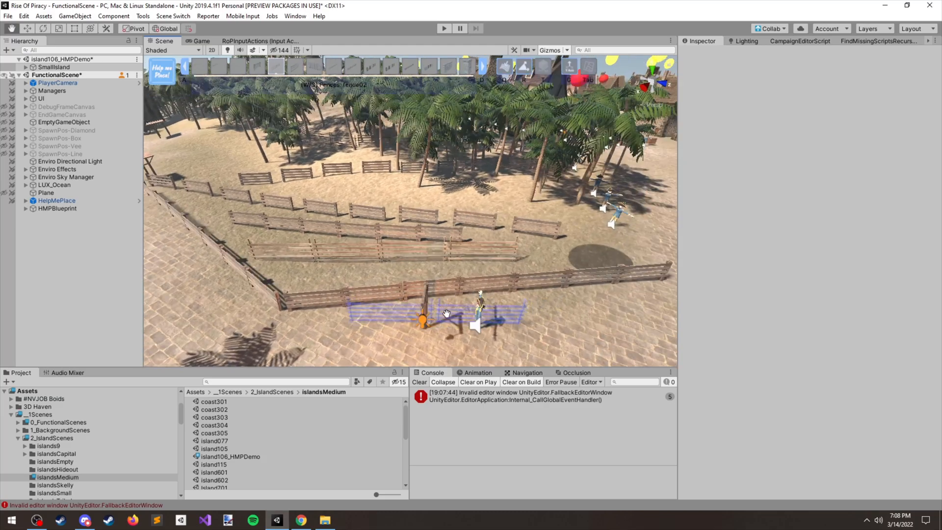
Draw a straight row of connected fence01 sections across the bare headland outside the fort tower
middle_drag(442, 328, 288, 320)
middle_drag(637, 221, 612, 277)
scroll(352, 222, down, 3)
middle_drag(351, 223, 490, 236)
scroll(322, 219, down, 6)
scroll(316, 227, down, 3)
middle_drag(317, 227, 461, 231)
middle_drag(353, 238, 608, 245)
scroll(295, 243, up, 4)
scroll(272, 244, up, 8)
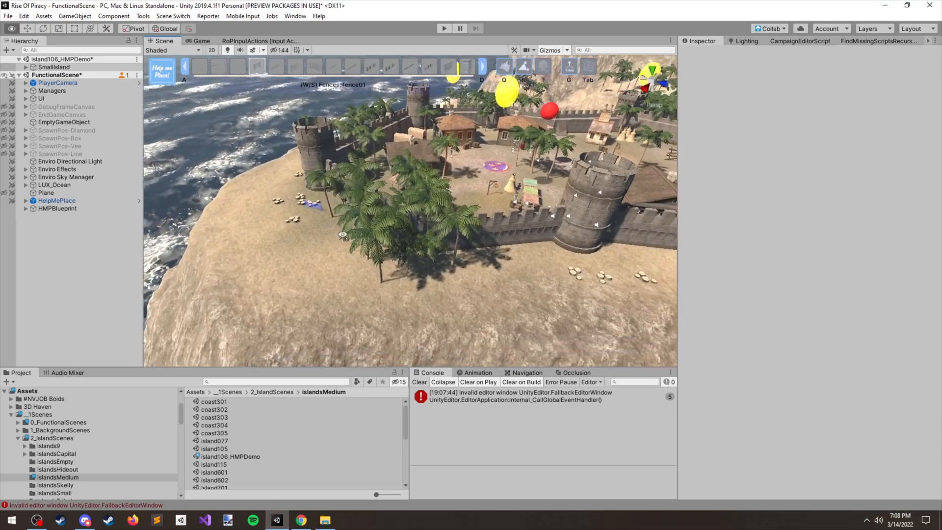
right_drag(327, 201, 404, 269)
mouse_move(383, 235)
middle_down()
mouse_move(469, 226)
mouse_move(387, 250)
middle_up()
right_drag(387, 250, 431, 169)
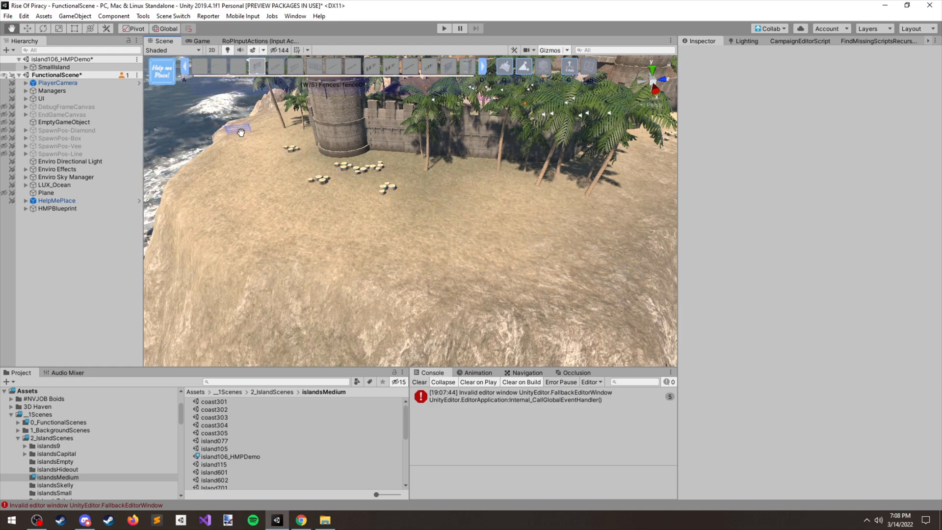
click(250, 202)
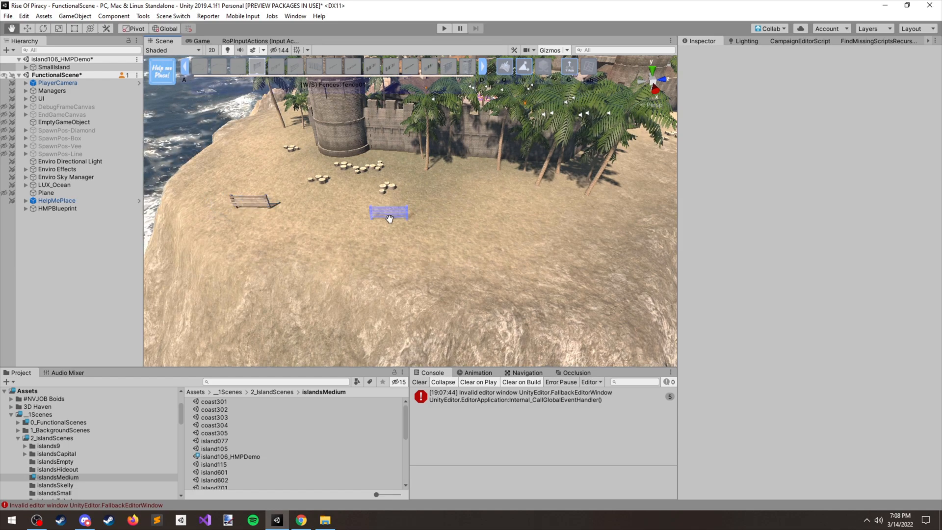
key(ctrl+z)
drag(254, 233, 609, 258)
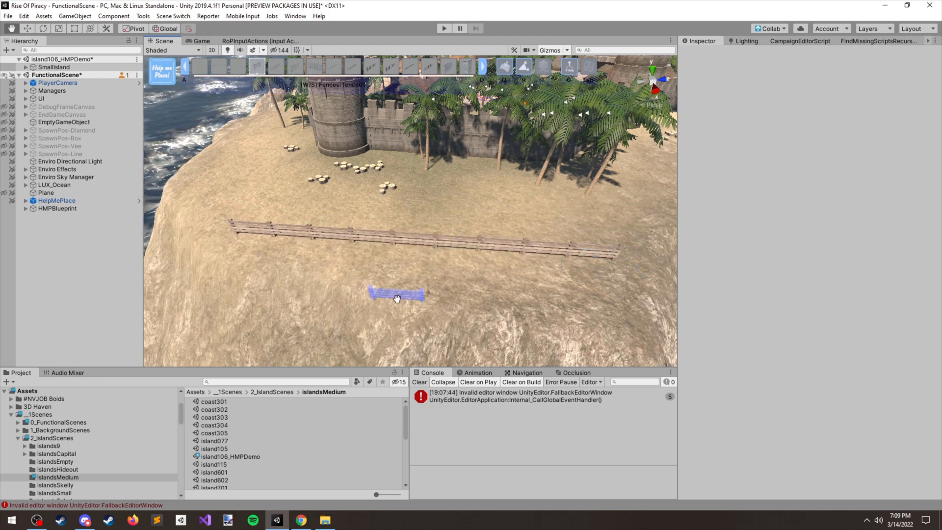
Draw a second row of six fence01 sections below the fort tower, adjusting the spacing to leave gaps between them
alt+drag(550, 269, 362, 210)
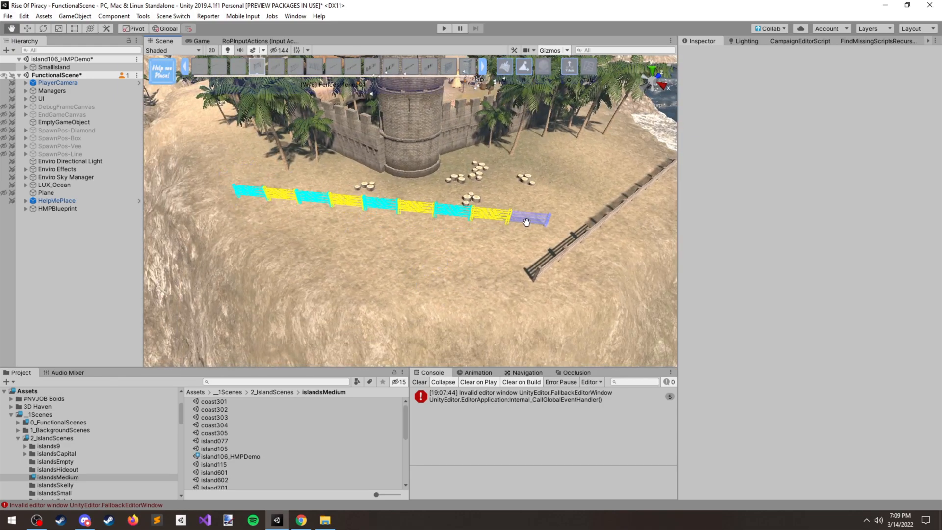
scroll(536, 226, up, 4)
drag(528, 225, 536, 226)
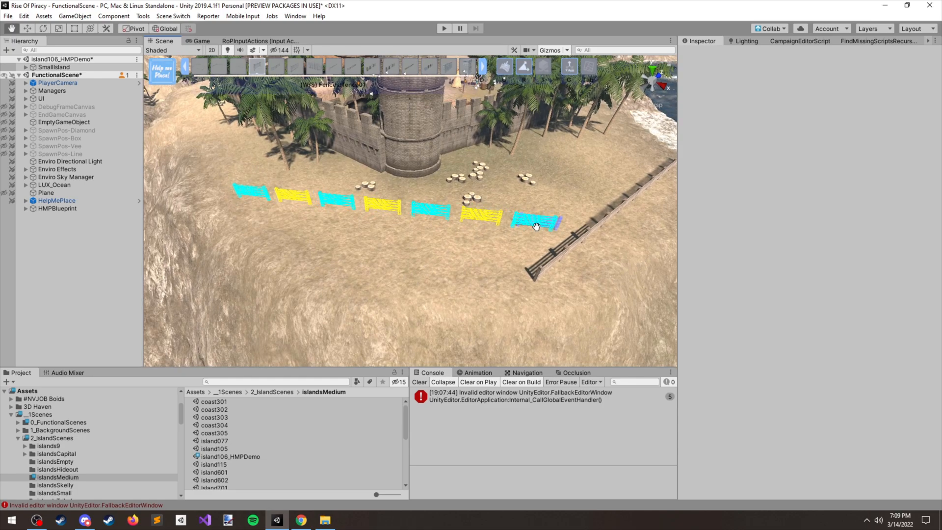
scroll(537, 226, down, 4)
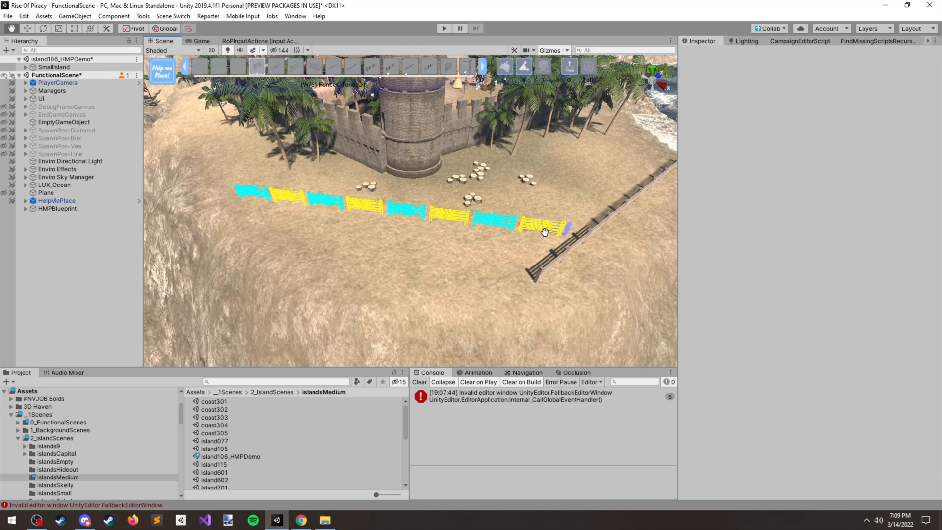
scroll(544, 230, down, 3)
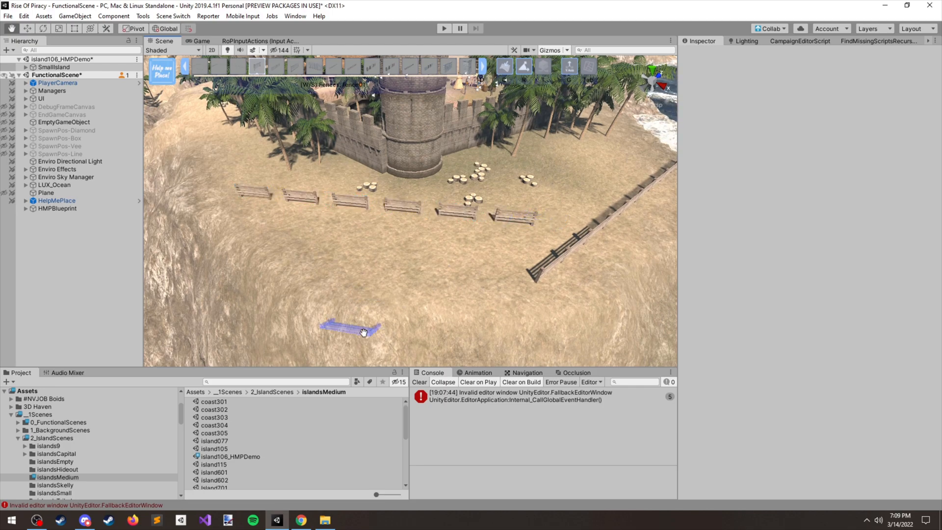
scroll(358, 331, up, 2)
scroll(515, 270, down, 2)
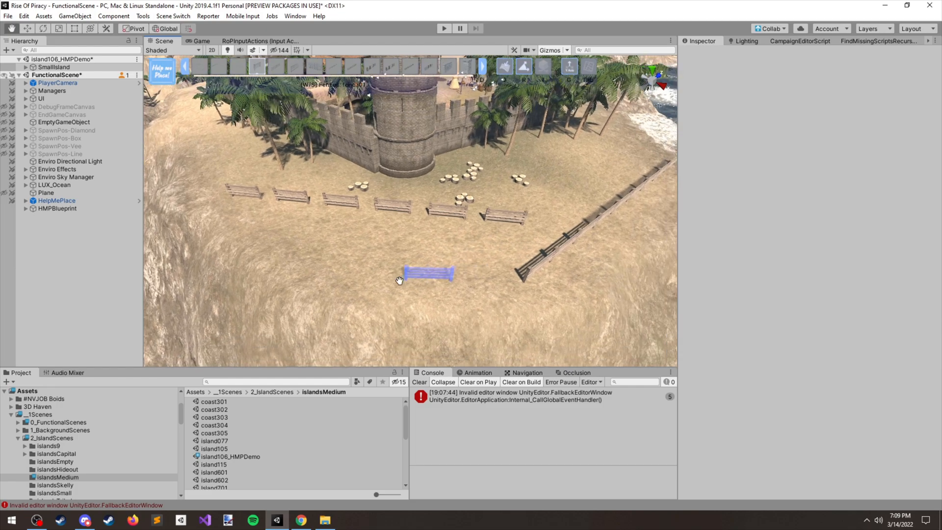
Draw a diagonal row of spaced fence01 sections outside the fort tower and a connected row of fence02-1piece sections beside it
middle_drag(402, 280, 346, 289)
drag(235, 268, 587, 167)
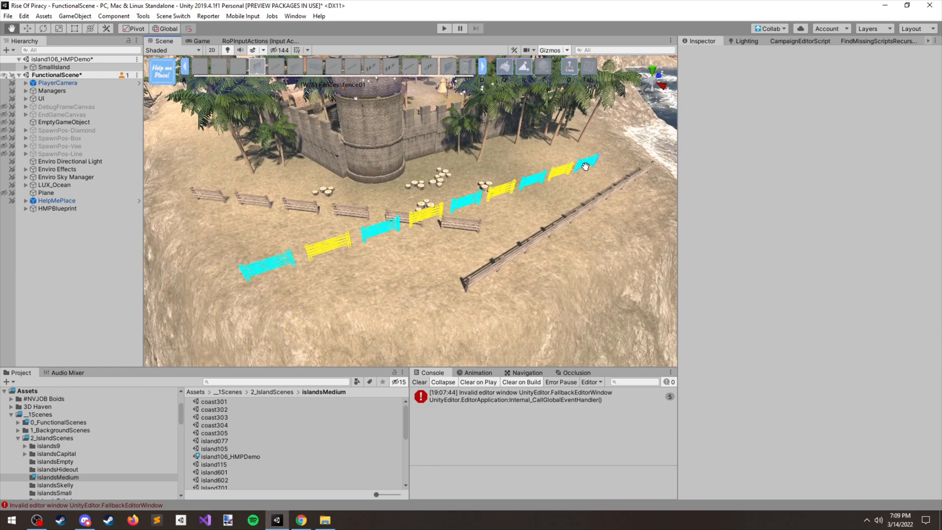
key(d)
key(d)
drag(320, 254, 608, 175)
alt+drag(522, 213, 400, 250)
right_drag(401, 250, 348, 266)
right_drag(313, 235, 314, 231)
Switch to the next fence type and place three spaced, angled sections below the straight spaced row outside the fort tower
key(d)
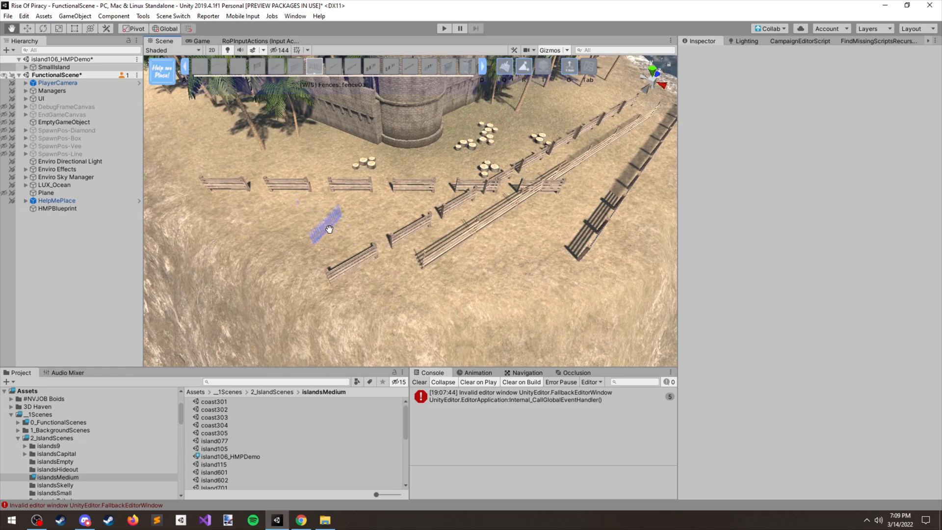
key(d)
key(a)
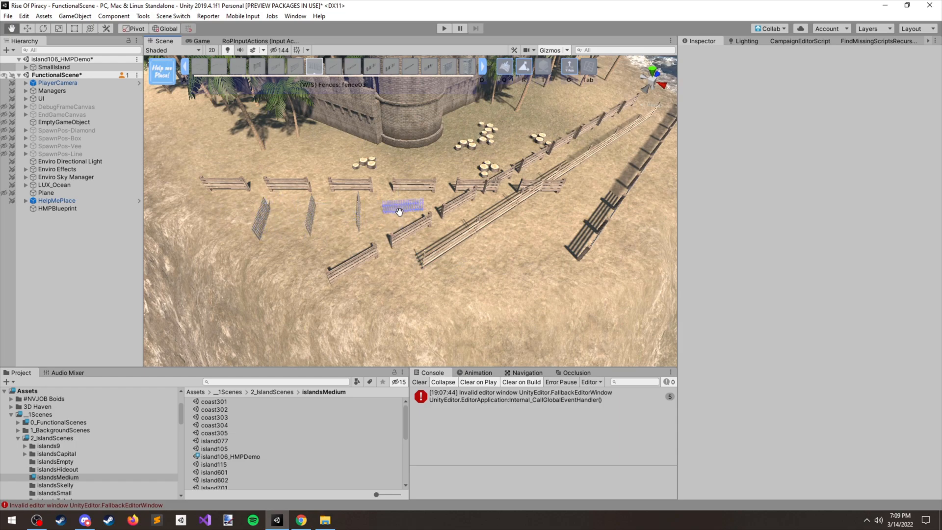
middle_drag(399, 216, 362, 224)
Try to draw a row of fence02-1piece sections between the connected diagonal rows on the headland
key(a)
middle_drag(431, 297, 328, 230)
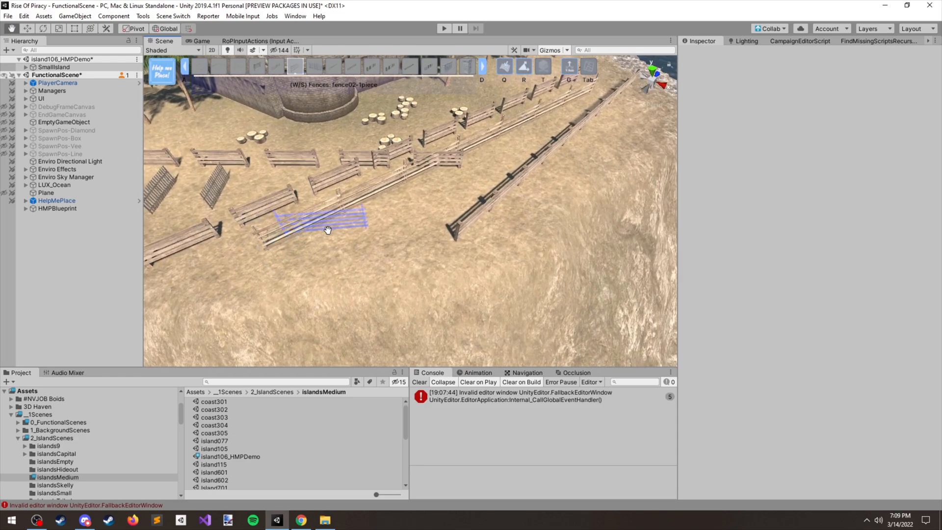
drag(310, 259, 624, 120)
scroll(480, 192, down, 2)
middle_drag(390, 201, 432, 250)
middle_drag(423, 194, 431, 260)
Undo all the fence rows drawn on the headland and in the open sandy area beside the houses
key(ctrl+z)
key(ctrl+z)
key(ctrl+z)
key(ctrl+z)
key(ctrl+z)
key(ctrl+z)
key(ctrl+z)
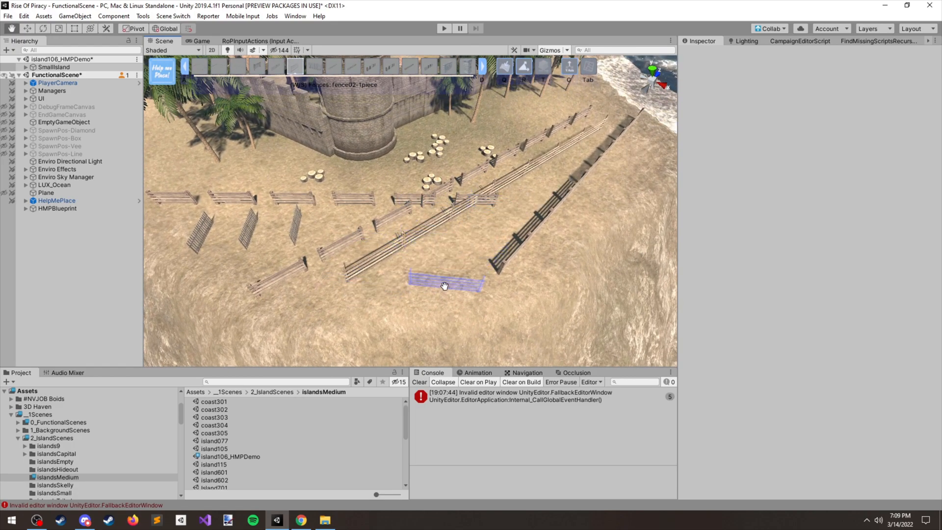
scroll(449, 231, down, 5)
middle_drag(449, 230, 442, 314)
middle_drag(432, 196, 440, 452)
right_drag(549, 211, 308, 203)
middle_drag(308, 203, 801, 81)
right_drag(488, 206, 539, 208)
middle_drag(540, 208, 392, 184)
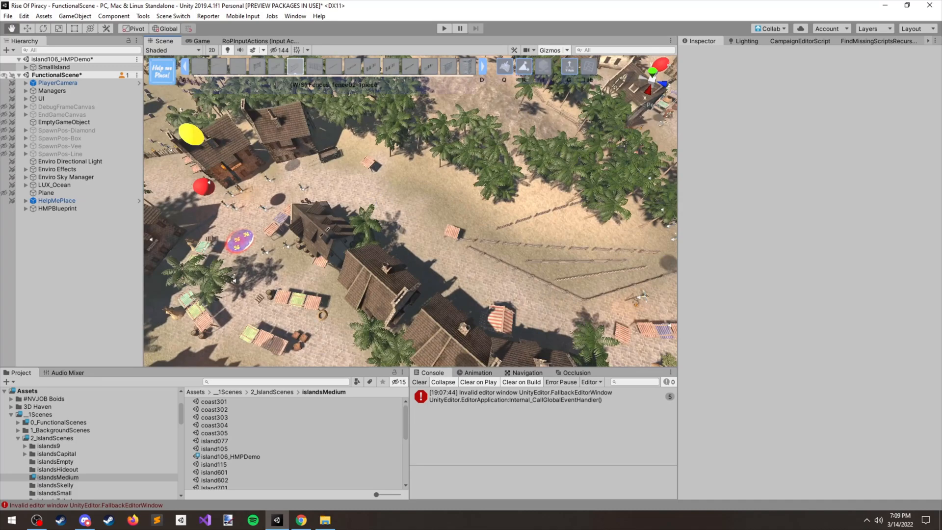
middle_drag(527, 218, 389, 230)
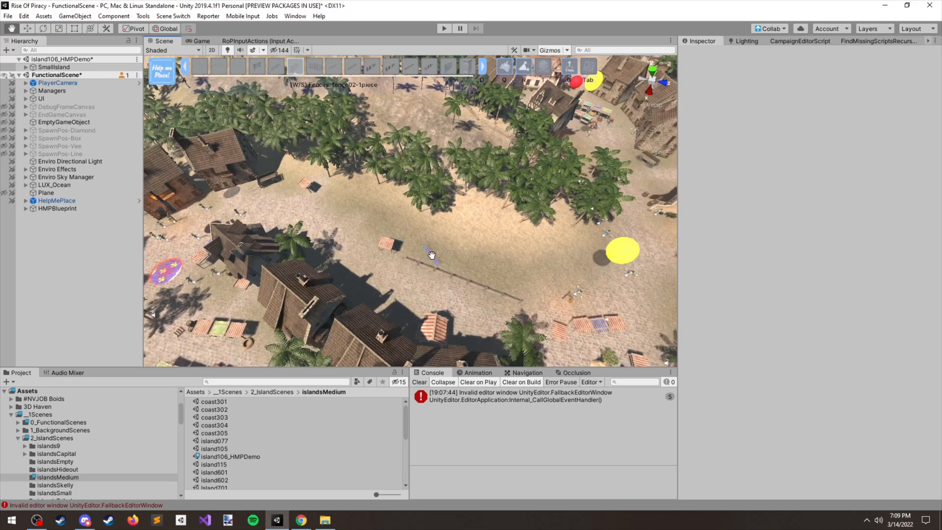
middle_drag(451, 271, 488, 247)
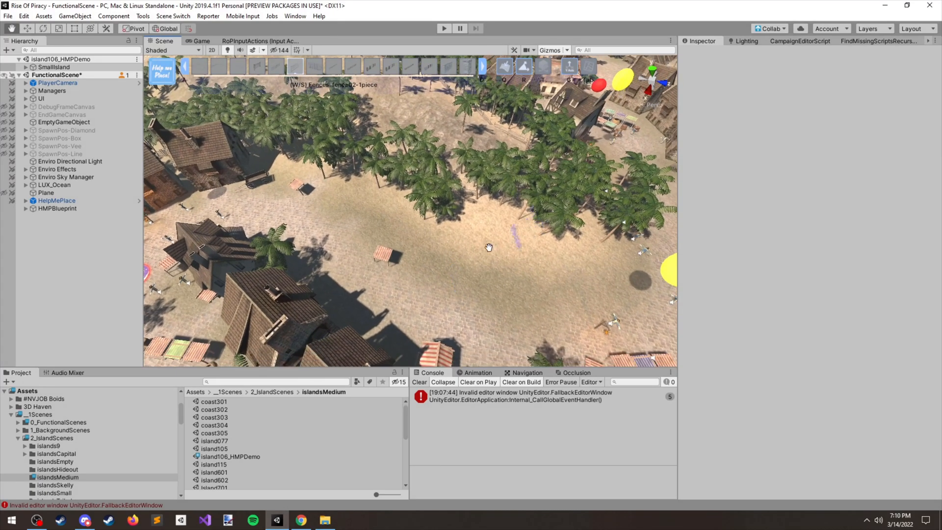
Draw a row of three HMP_House02 houses from the MCK group across the sandy area, continuing at an angle with two more
key(s)
key(s)
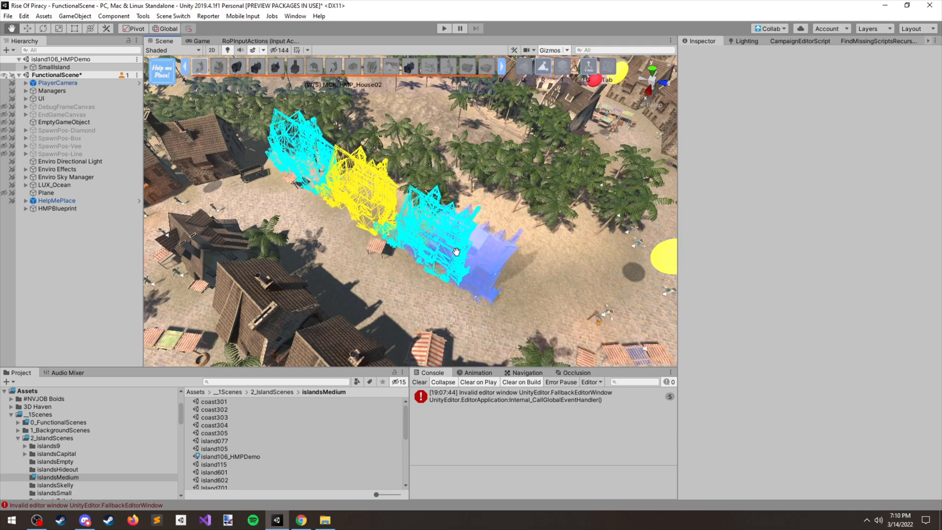
drag(439, 247, 440, 248)
middle_drag(467, 269, 439, 253)
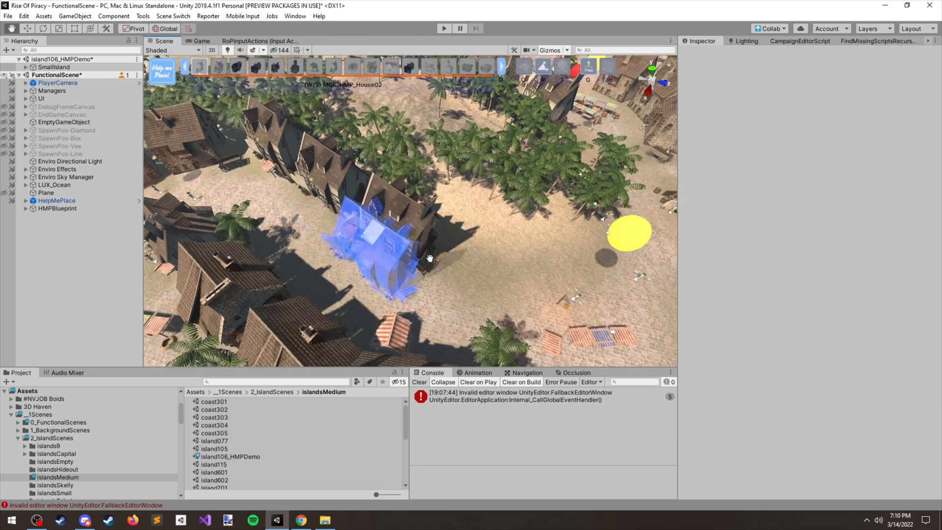
drag(477, 252, 622, 257)
middle_drag(619, 260, 390, 363)
middle_drag(436, 108, 429, 126)
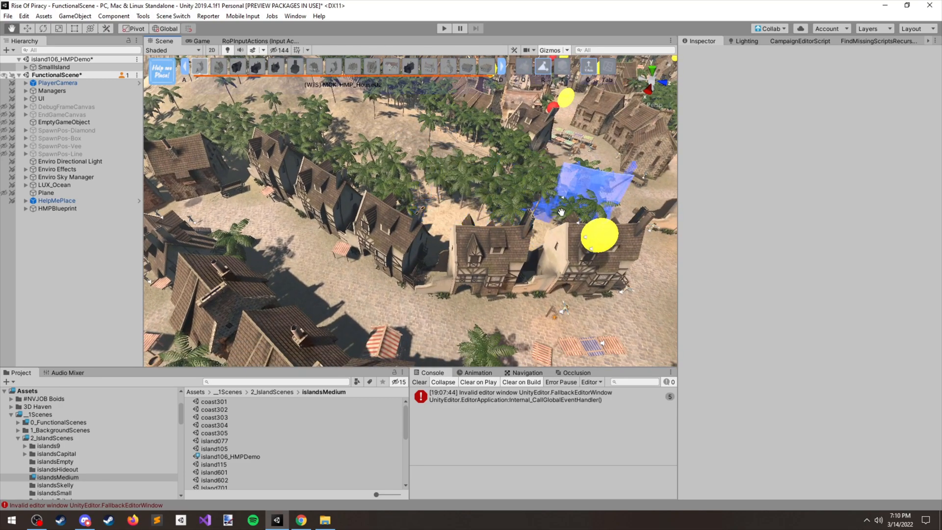
Try to draw a row of fence01 sections from the Fences group in front of the new houses, undoing the attempt
key(s)
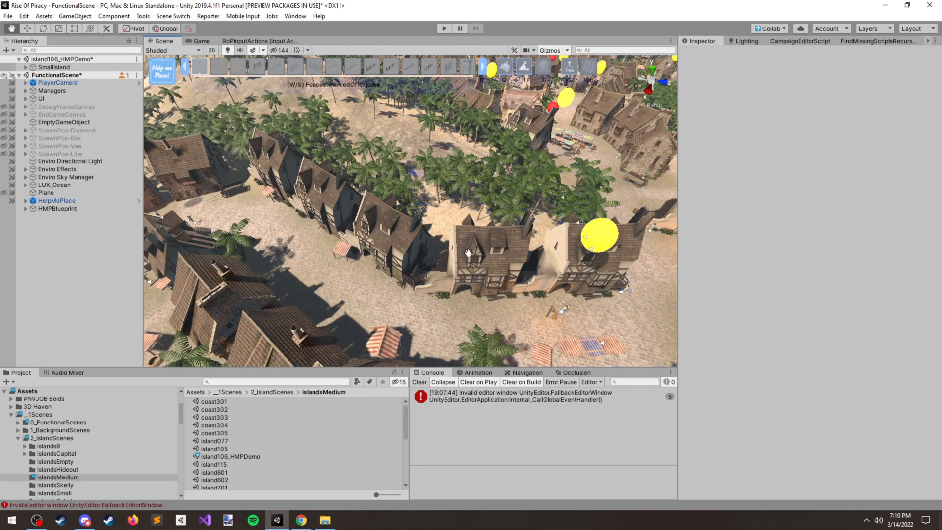
key(d)
key(d)
key(d)
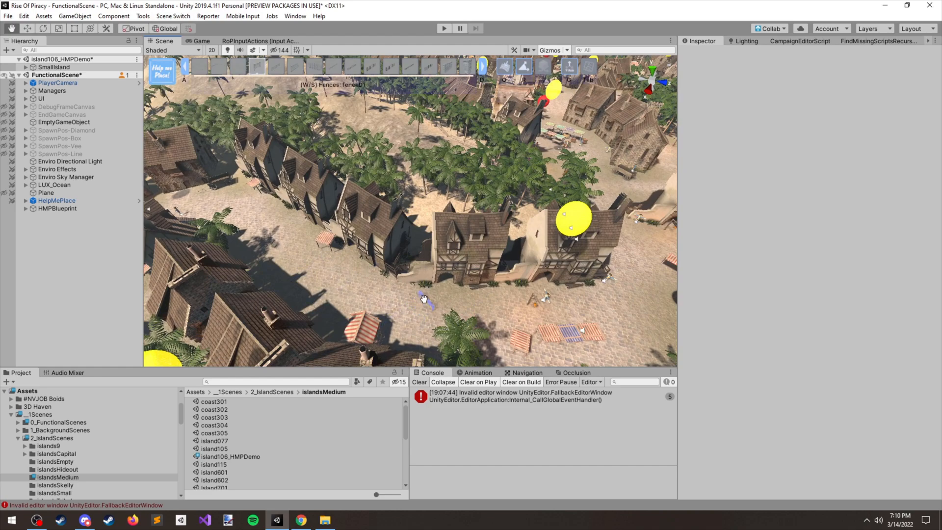
drag(605, 312, 605, 312)
key(ctrl+z)
Leave placement mode and display the HelpMePlace object's prefab groups in a widened properties view
scroll(402, 309, down, 4)
key(Escape)
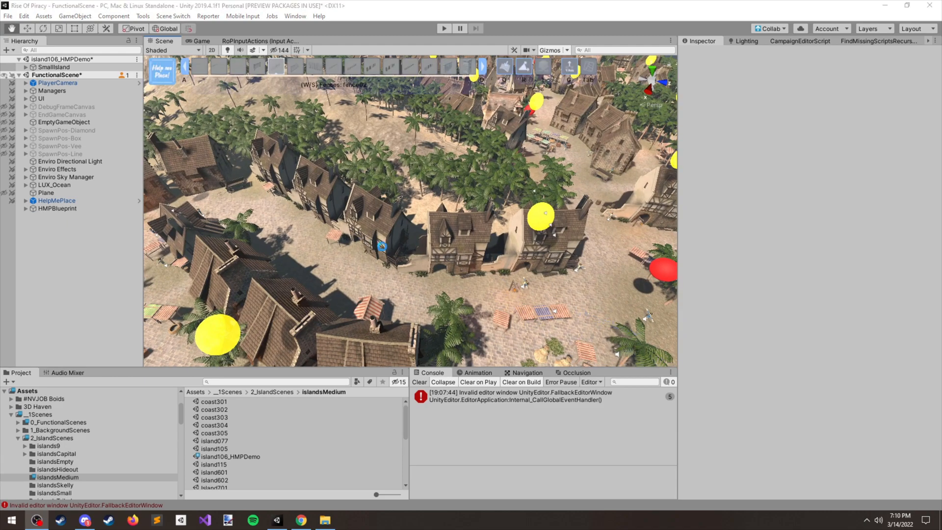
middle_drag(445, 285, 439, 280)
key(Escape)
click(65, 202)
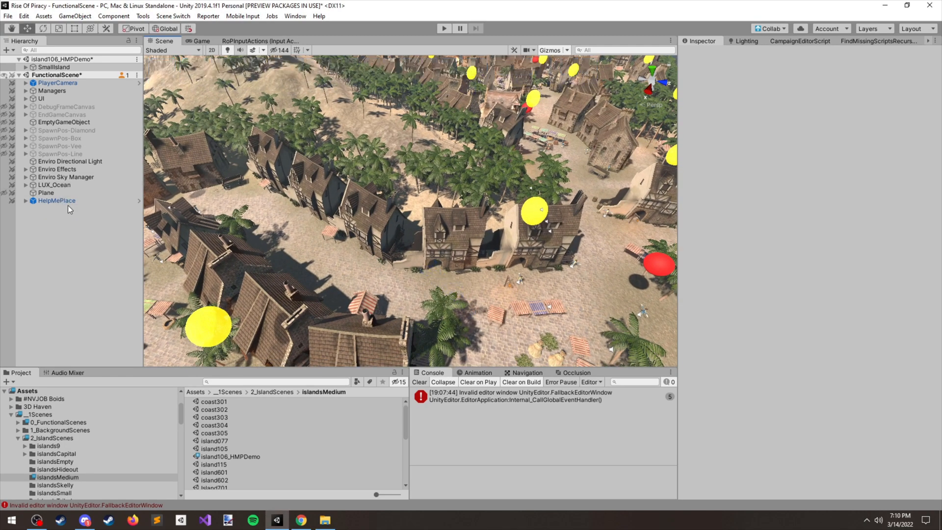
drag(678, 282, 594, 282)
scroll(827, 295, down, 5)
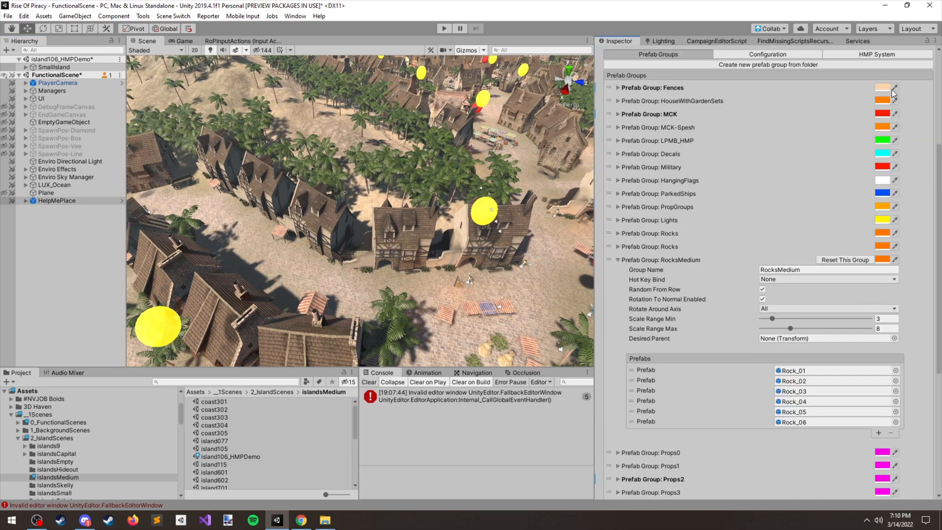
scroll(414, 229, down, 3)
middle_drag(374, 260, 408, 235)
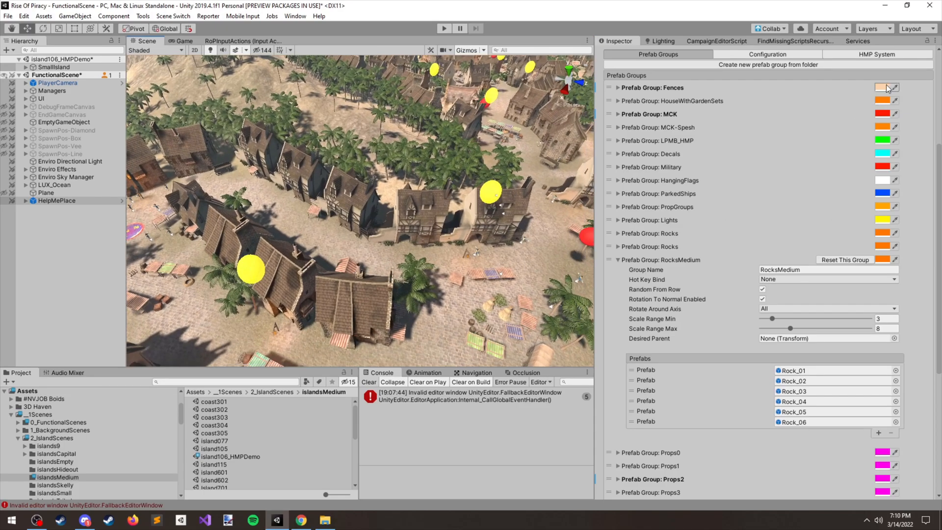
Check the Fences prefab group's color and collapse the RocksMedium group to look over the full group list
click(883, 88)
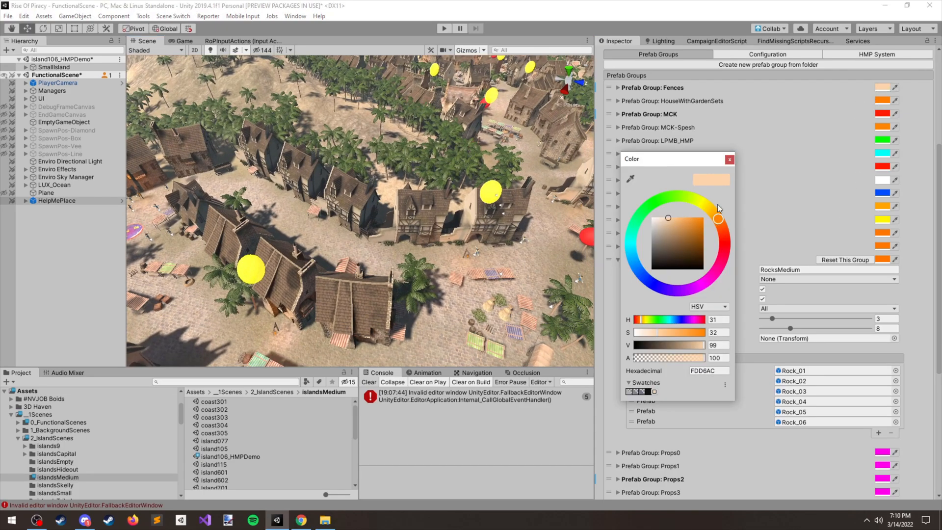
click(729, 160)
click(618, 260)
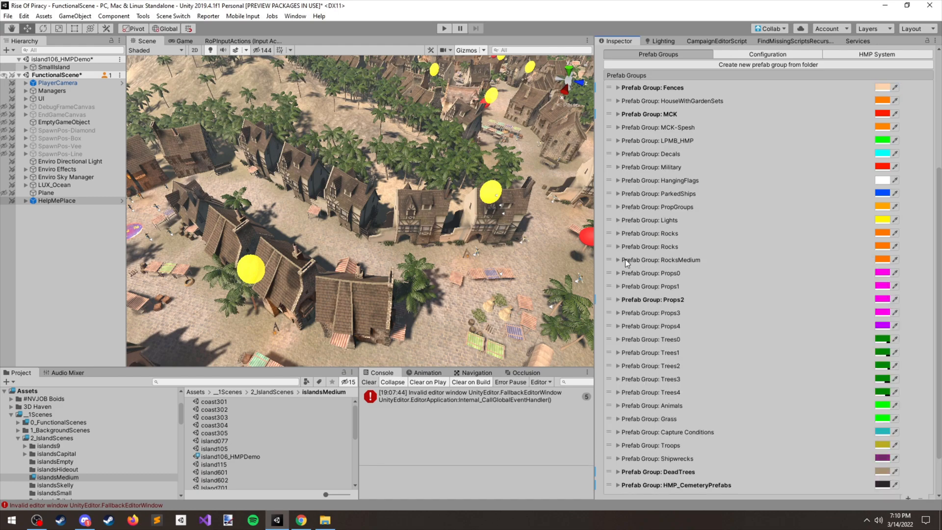
scroll(772, 281, up, 2)
scroll(738, 137, down, 4)
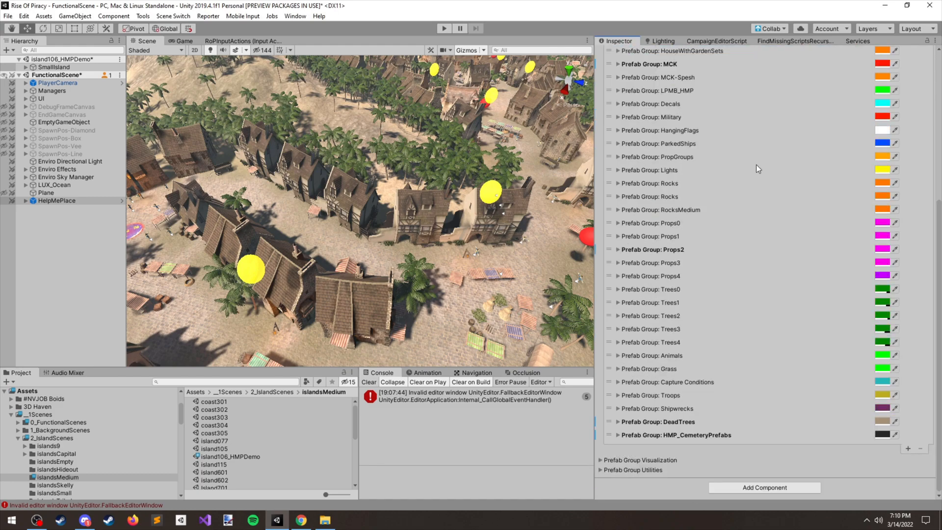
scroll(766, 300, up, 4)
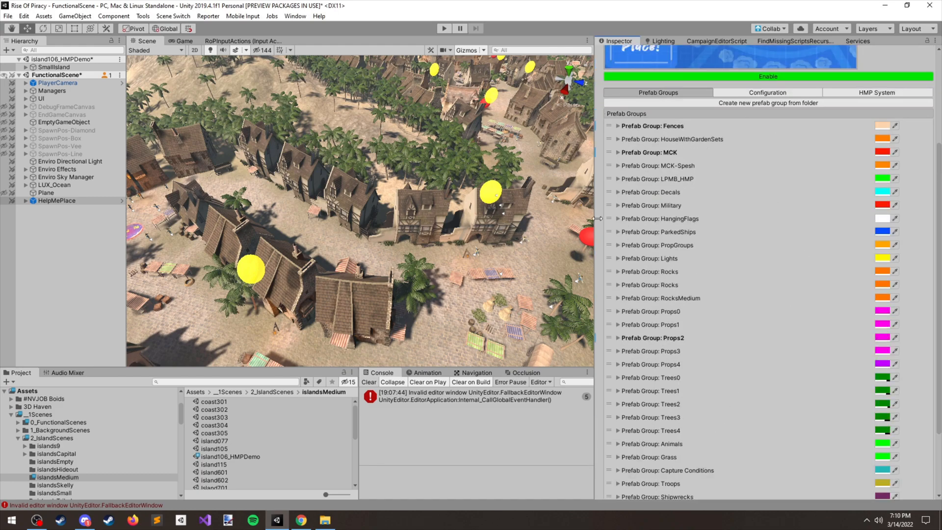
Examine the MCK prefab group's settings and house prefabs, and view its assigned color
click(620, 152)
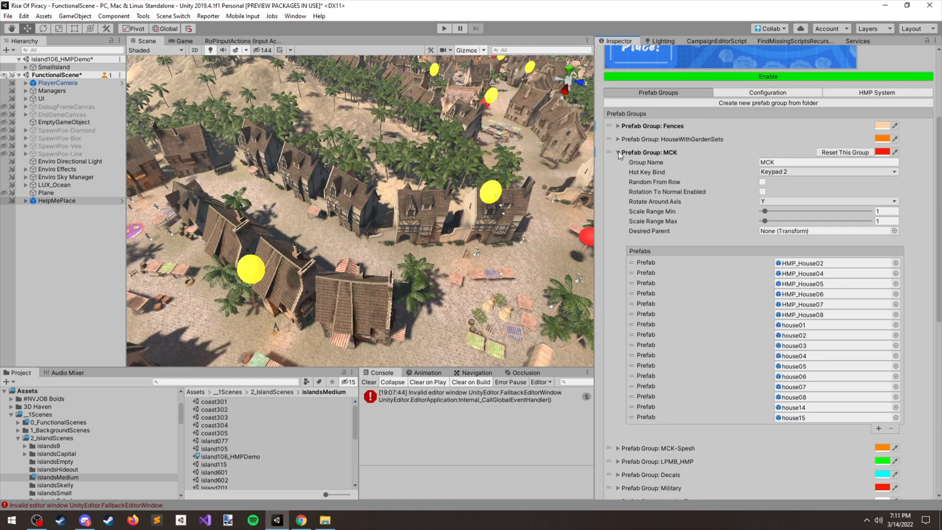
click(694, 154)
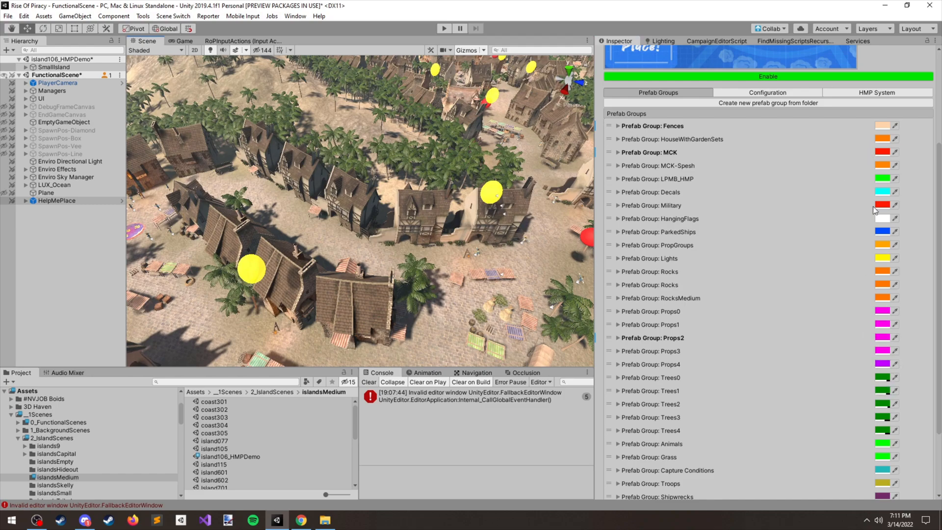
click(883, 152)
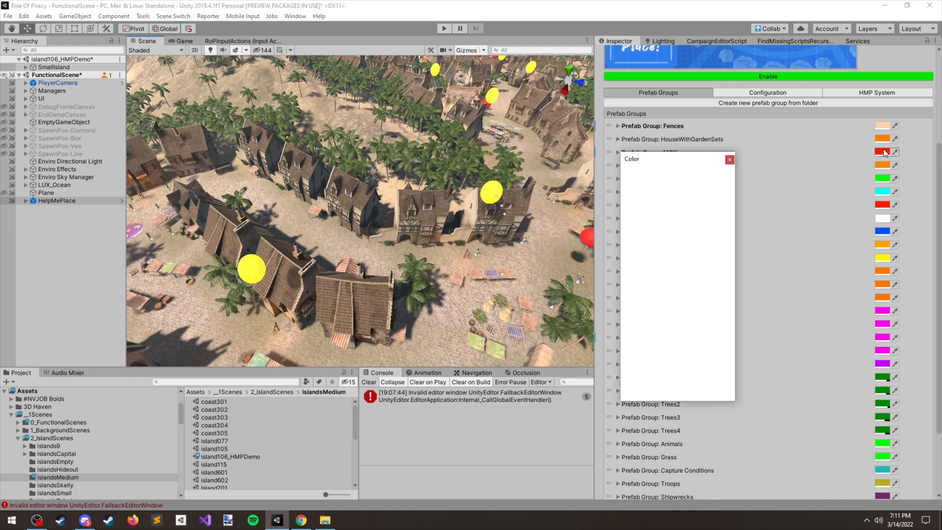
key(Escape)
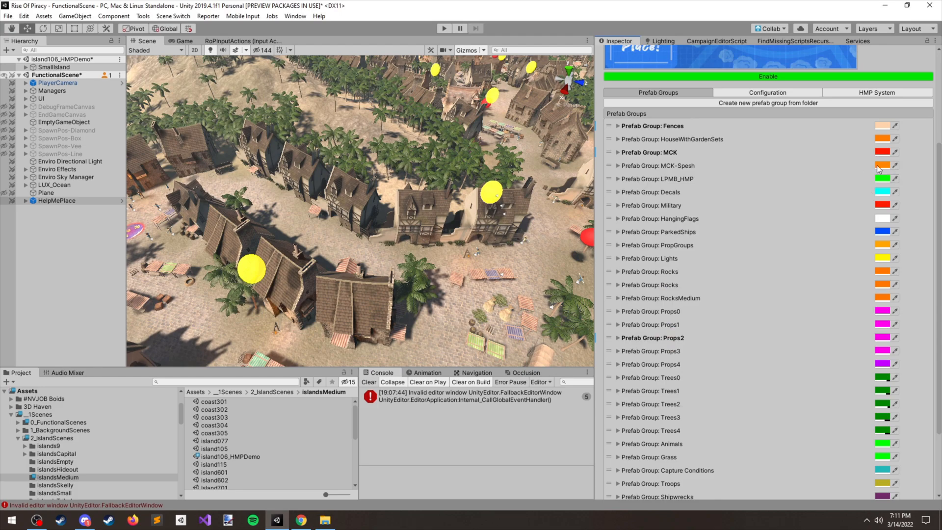
click(882, 152)
click(731, 158)
Enable Help Me Place and cycle backwards through the prefab groups to compare their color bars, leaving placement mode at the end
click(762, 77)
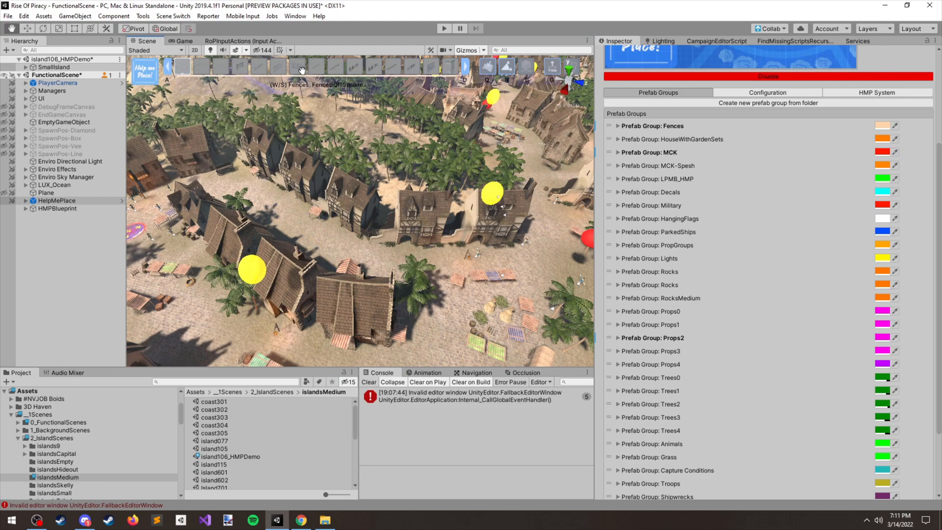
key(w)
key(w)
key(w)
key(w)
key(w)
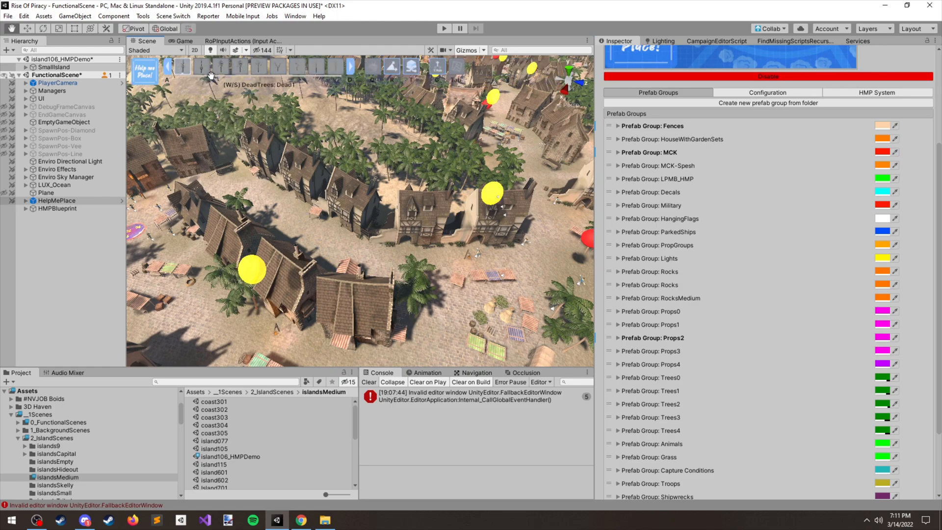
key(w)
right_drag(447, 246, 392, 192)
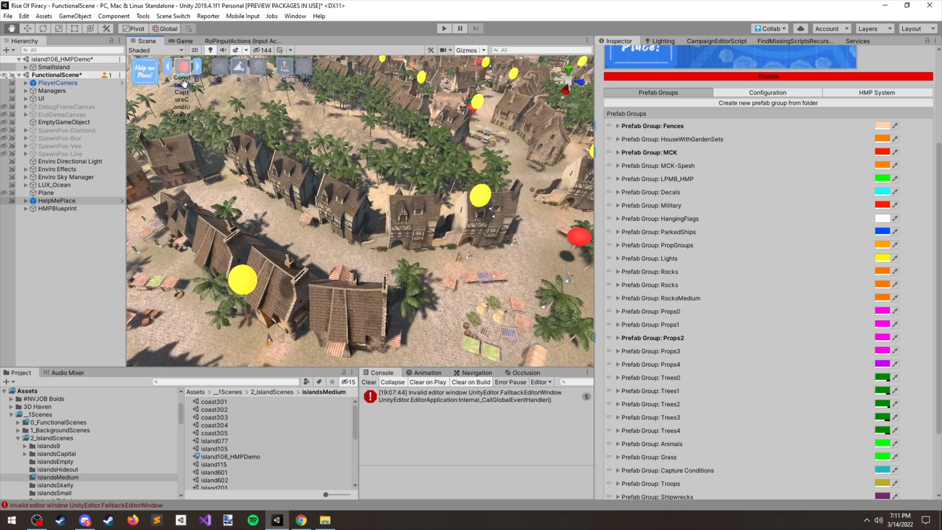
key(w)
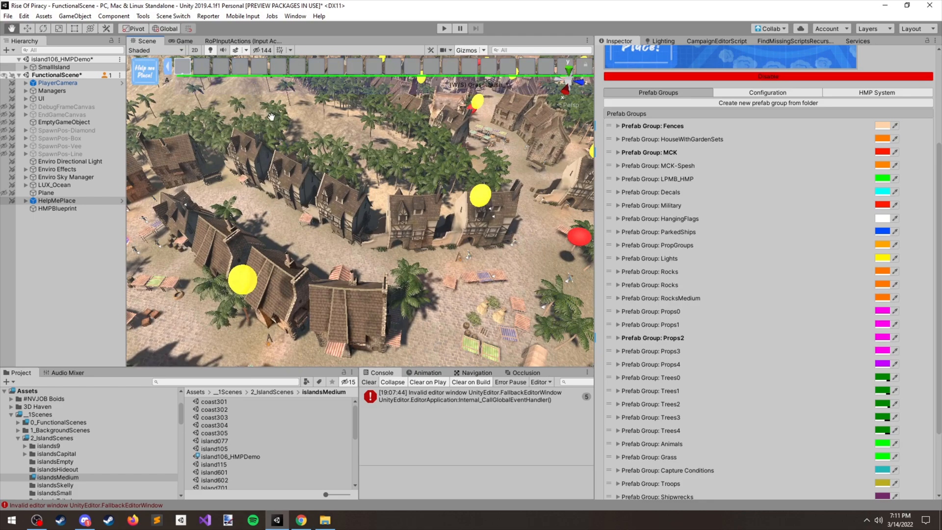
key(w)
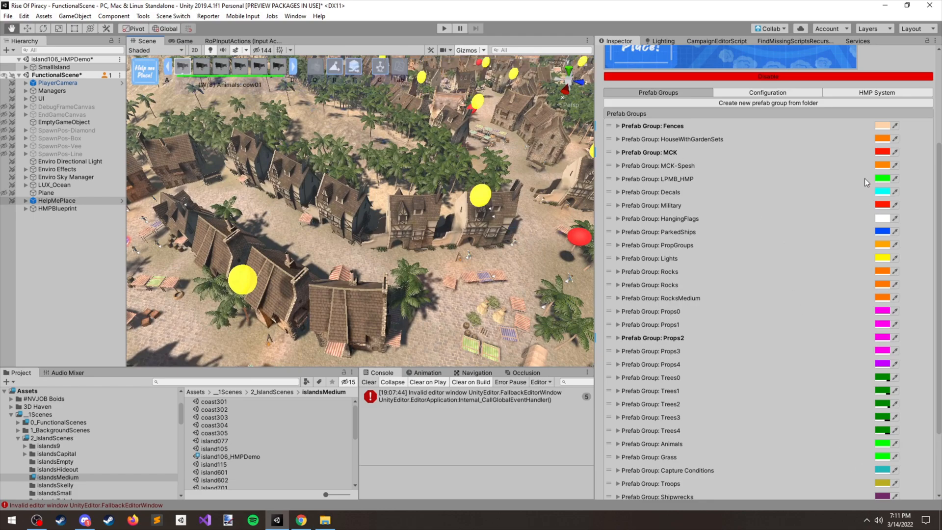
key(w)
key(w)
key(w)
key(w)
key(w)
key(w)
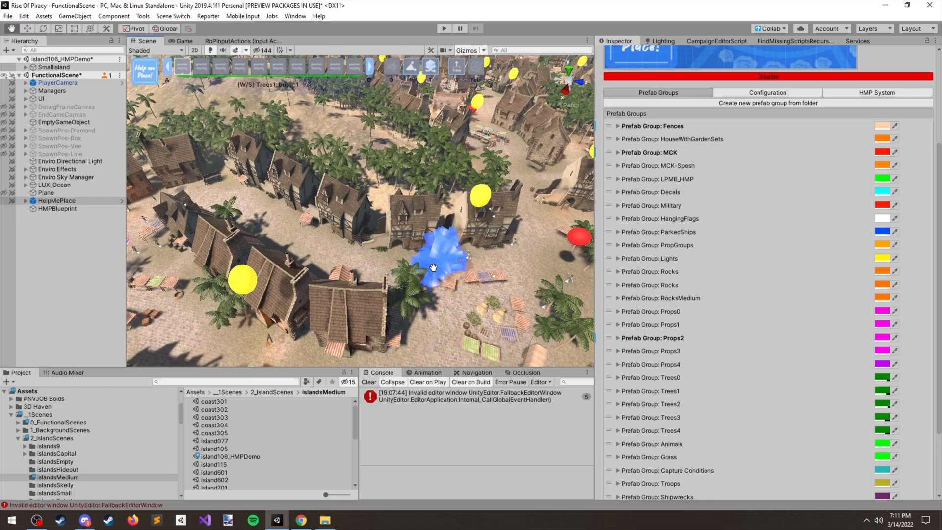
key(w)
key(w)
key(w)
key(w)
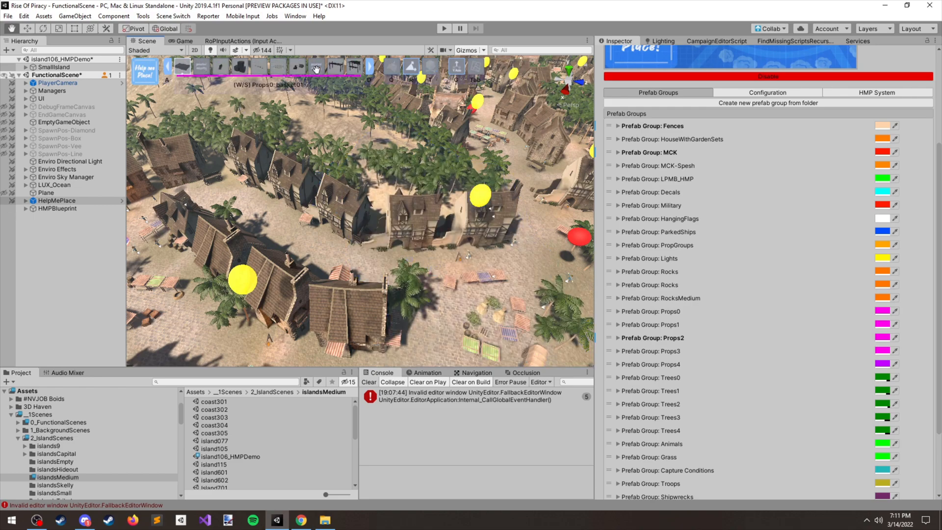
key(w)
key(w)
key(w)
key(w)
key(w)
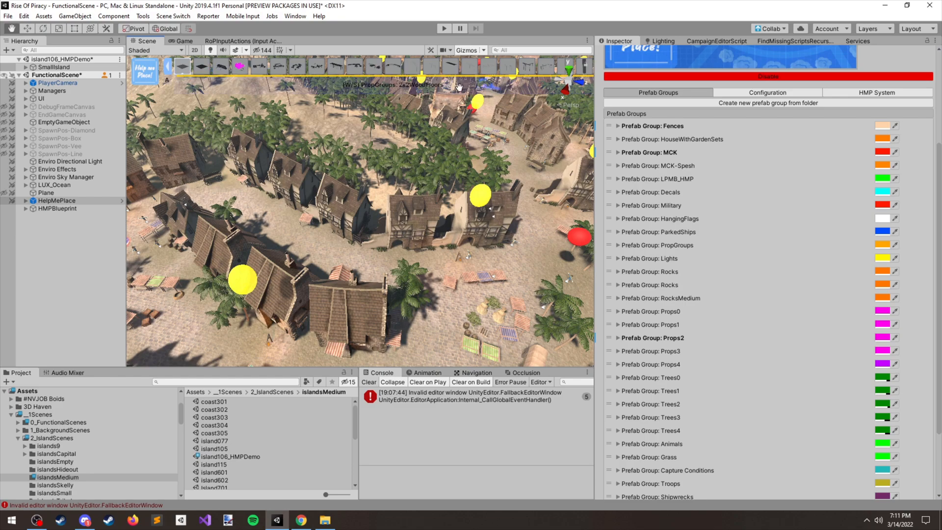
key(w)
key(w)
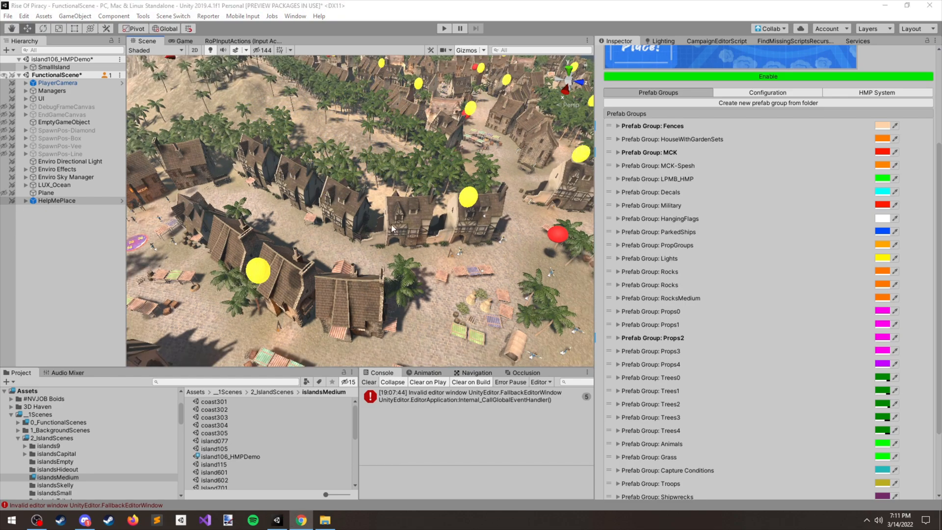
right_click(438, 225)
scroll(479, 221, down, 4)
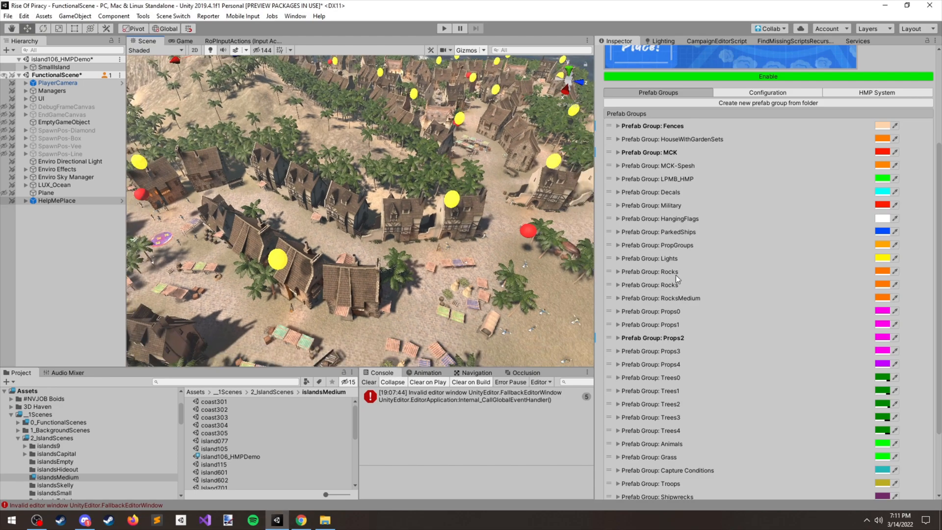
Expand the Prefab Group Visualization settings beneath the prefab group list
scroll(723, 176, down, 4)
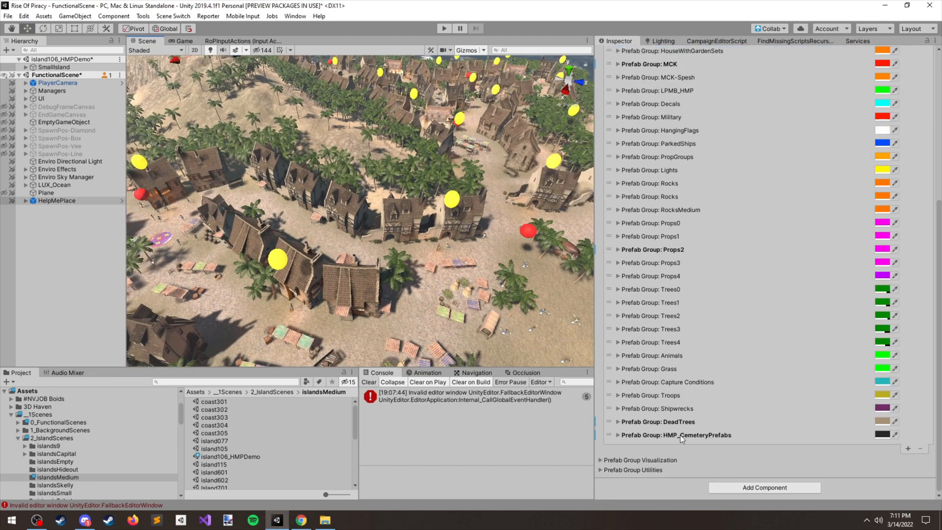
click(599, 460)
scroll(679, 288, down, 3)
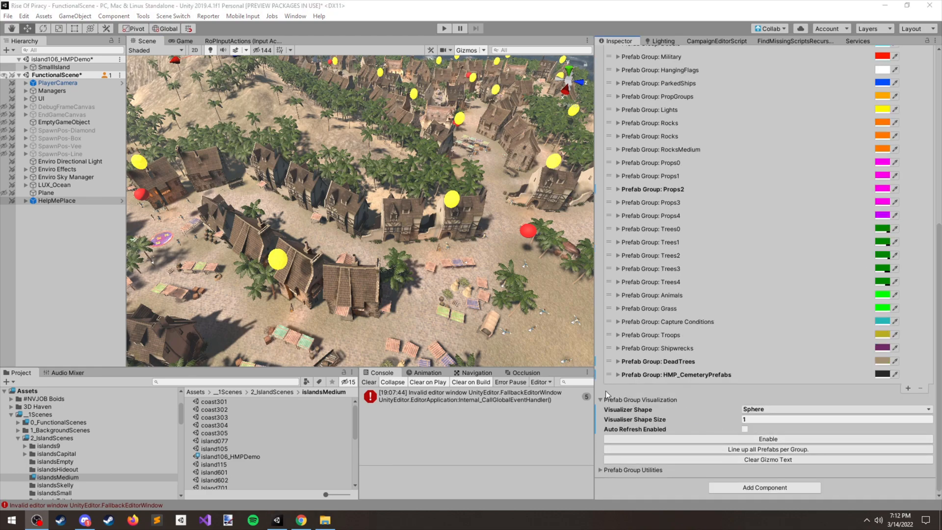
scroll(432, 248, down, 10)
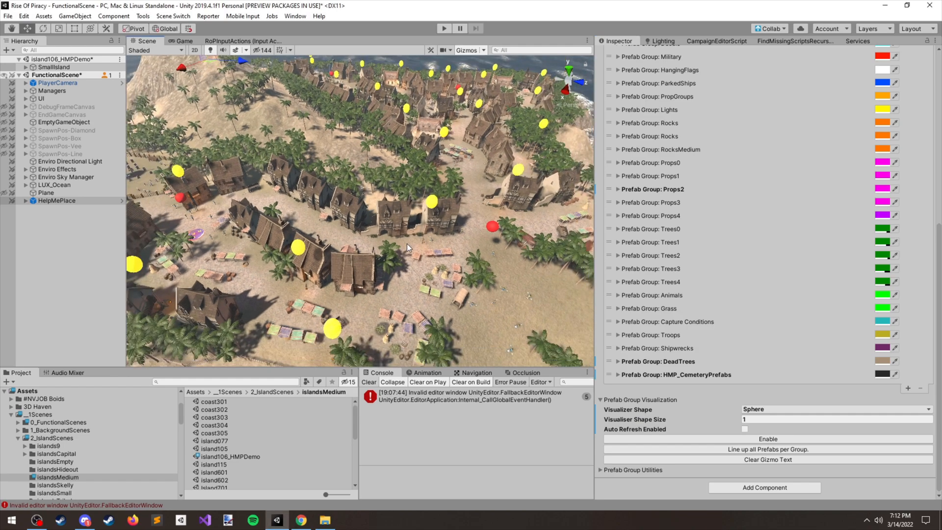
middle_drag(380, 258, 428, 299)
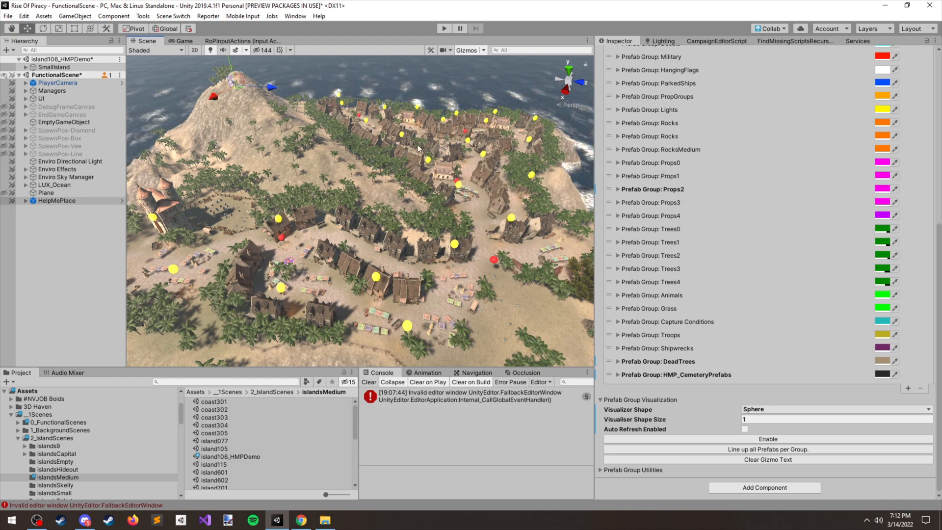
Change the scene view's shading mode to Wireframe
click(180, 50)
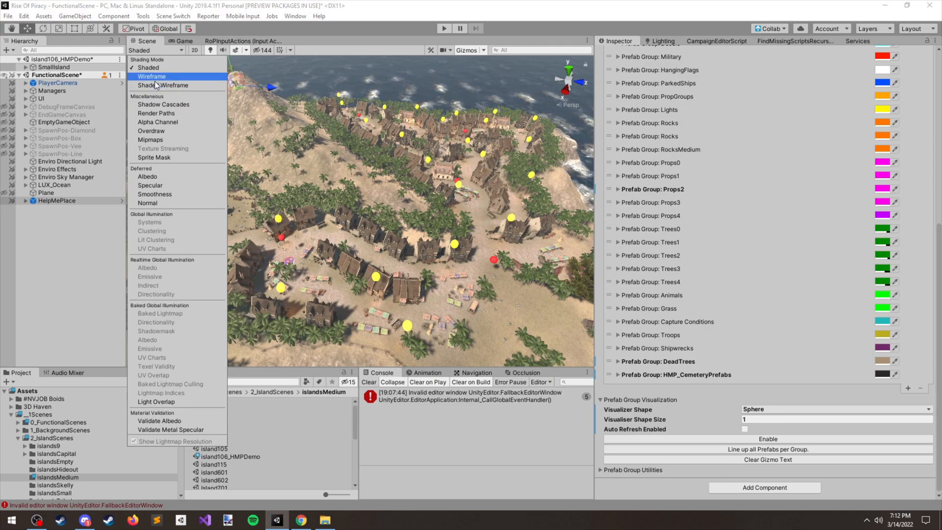
click(160, 85)
click(155, 77)
mouse_move(323, 199)
right_down()
mouse_move(391, 243)
mouse_move(302, 198)
right_up()
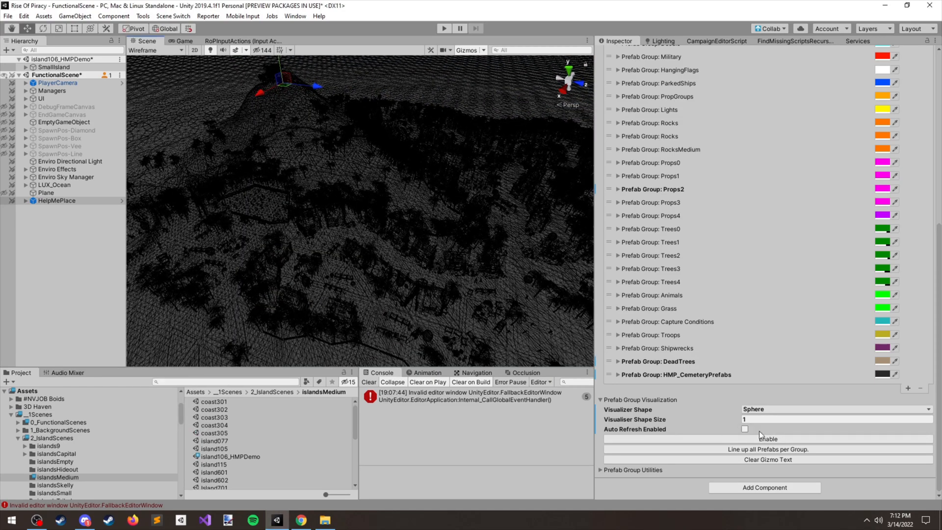
Enable the prefab group visualization and examine the colored sphere markers across the wireframe island
click(774, 440)
scroll(425, 206, up, 4)
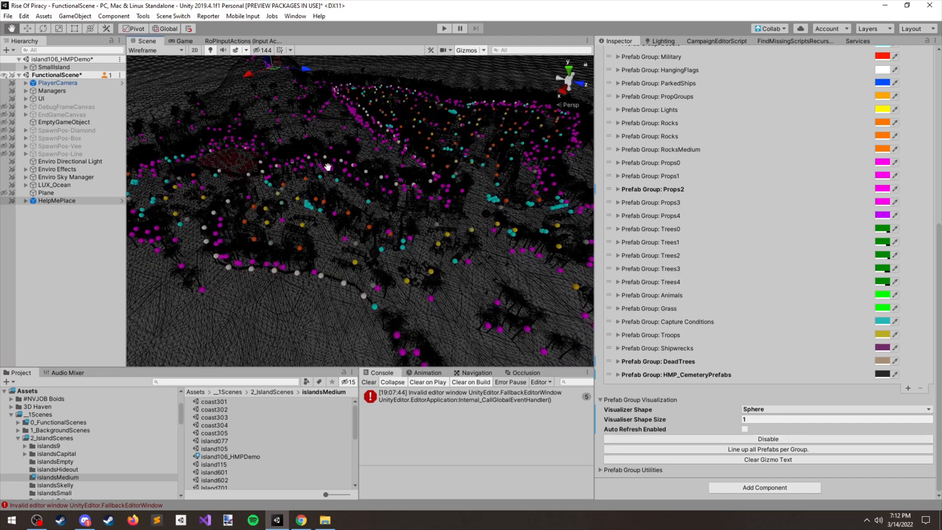
scroll(425, 205, down, 2)
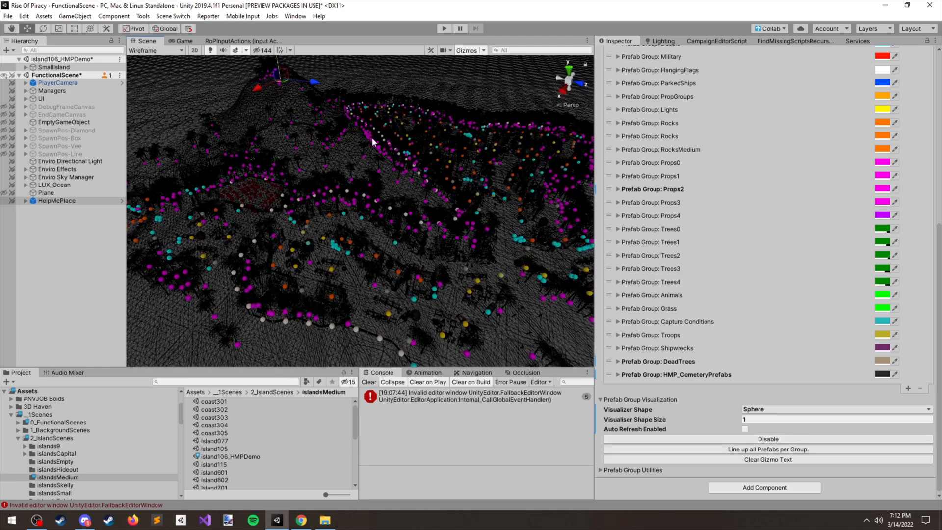
right_drag(456, 223, 450, 206)
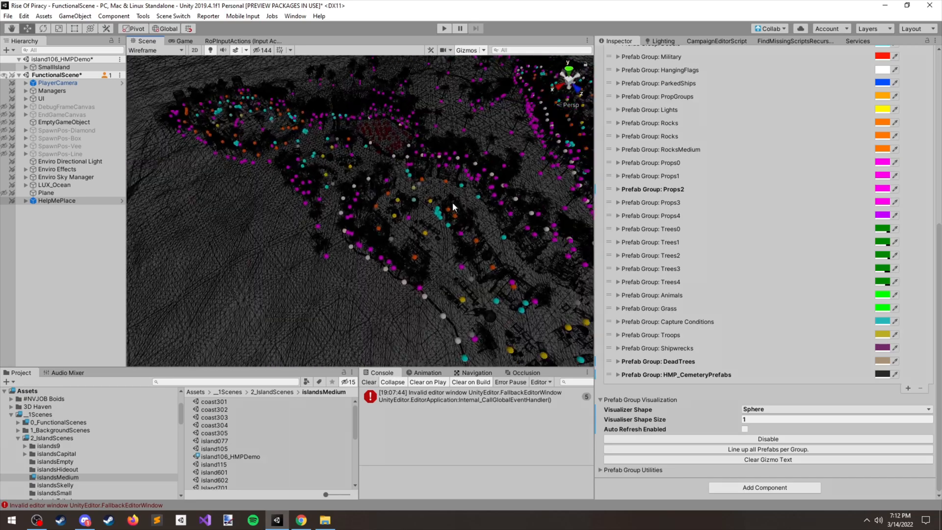
middle_drag(449, 206, 375, 307)
right_drag(375, 308, 438, 215)
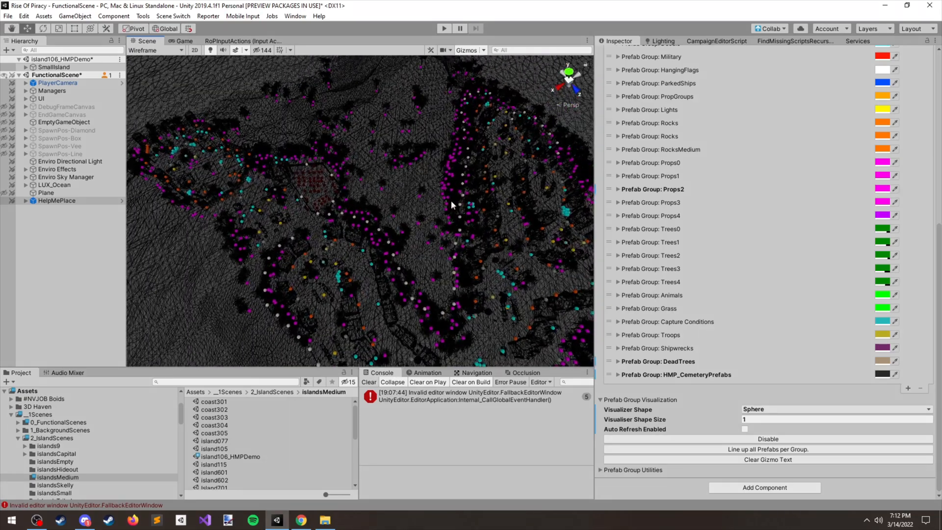
middle_drag(475, 334, 414, 256)
right_drag(414, 256, 425, 202)
middle_drag(424, 202, 489, 143)
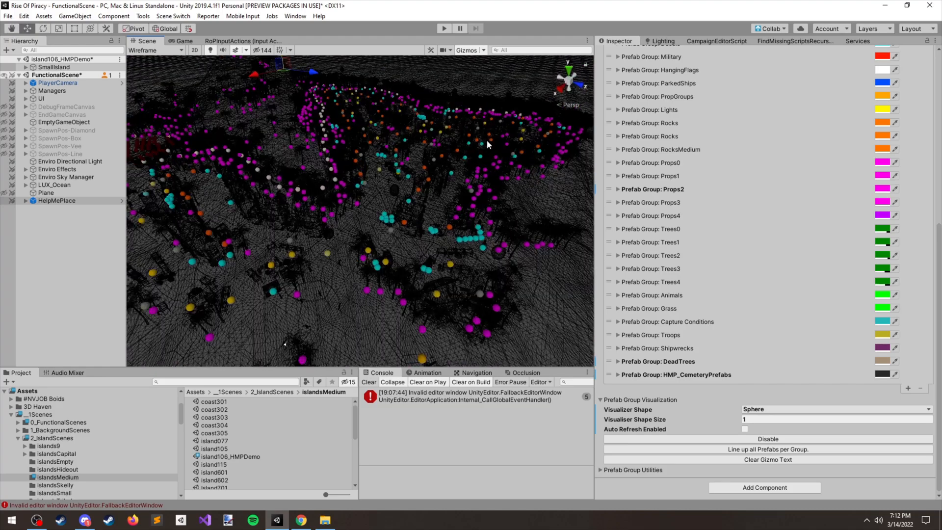
Compare the prefab markers in Shaded mode and return the scene view to Wireframe
click(145, 50)
click(147, 66)
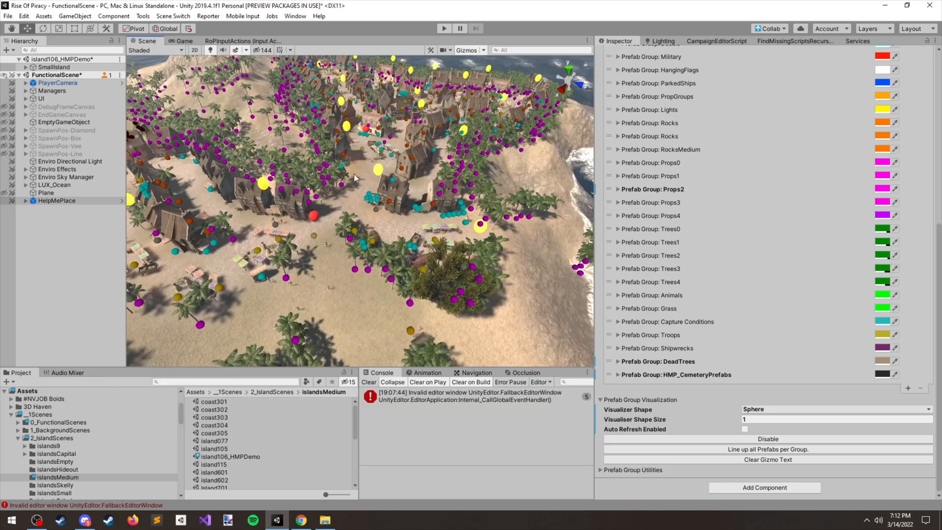
scroll(418, 236, down, 3)
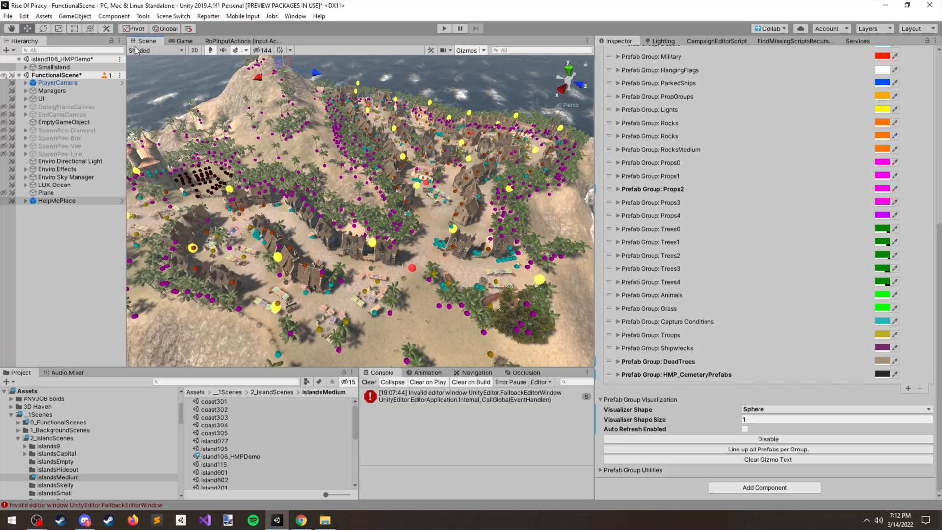
click(136, 51)
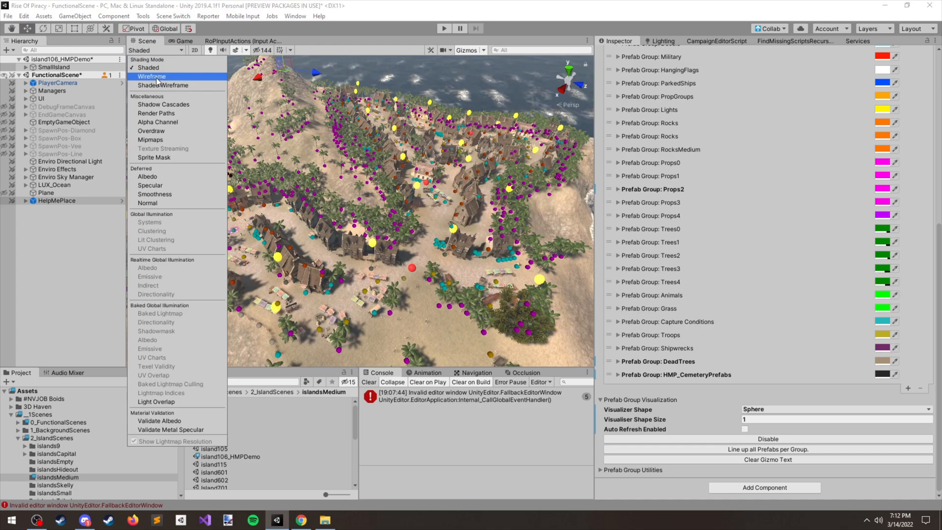
click(152, 73)
middle_drag(426, 290, 430, 267)
scroll(464, 241, down, 1)
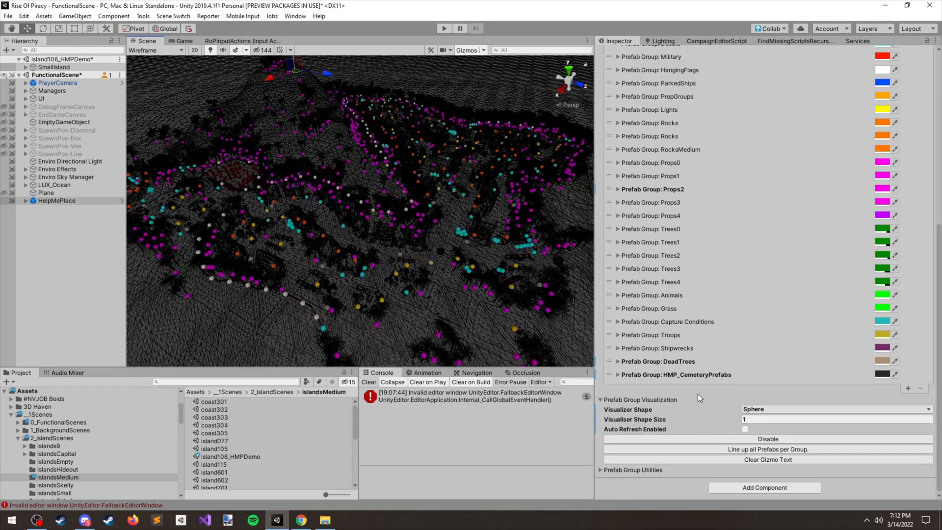
Set the visualizer shape to Wire Sphere and the visualizer shape size to 2
click(765, 409)
click(779, 431)
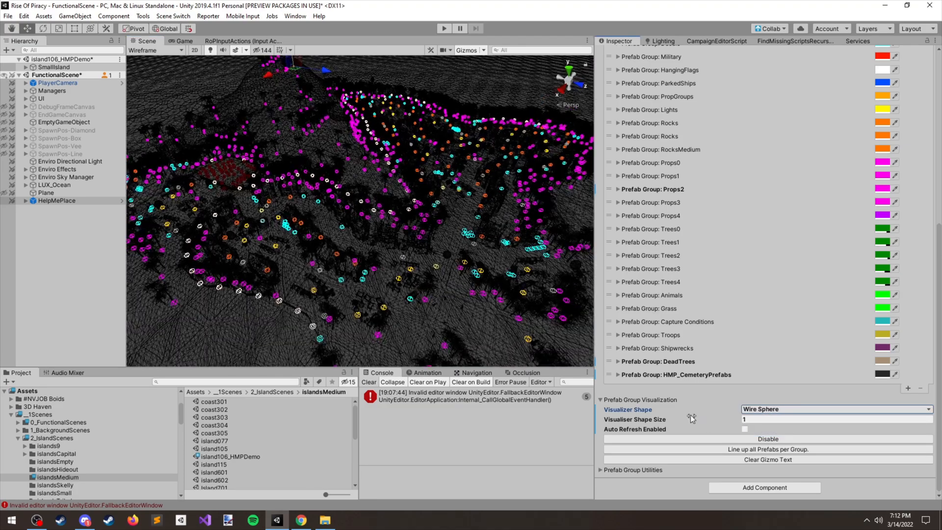
drag(676, 420, 756, 421)
text(2)
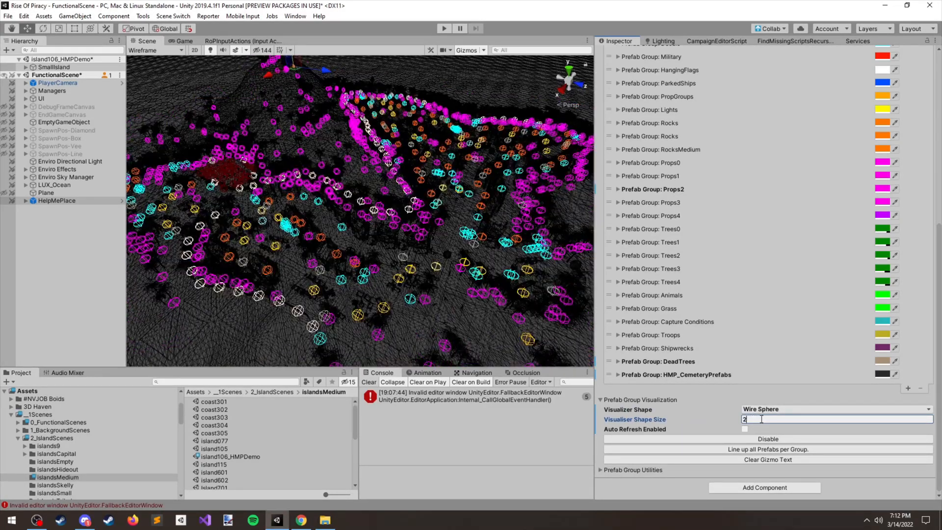
Try the Cube visualizer shape for the prefab markers and change it to Wire Cube
click(766, 408)
click(769, 448)
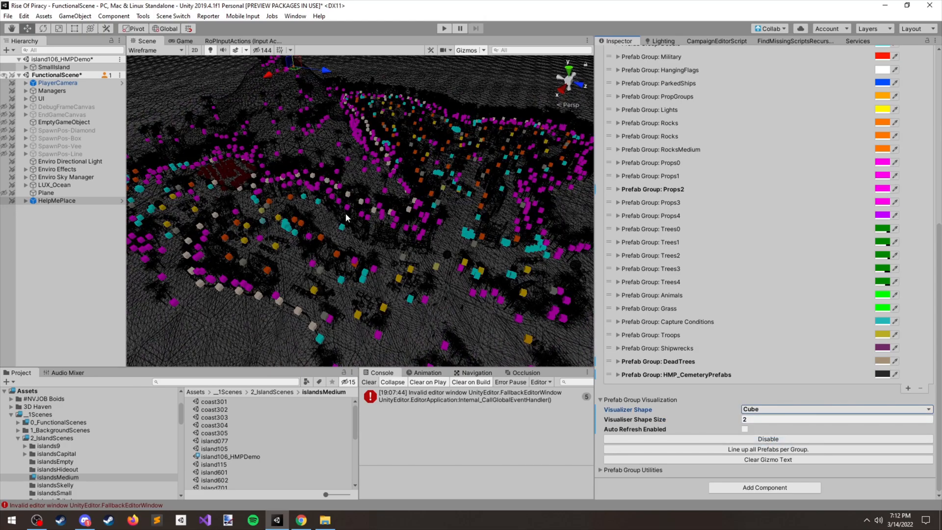
click(757, 409)
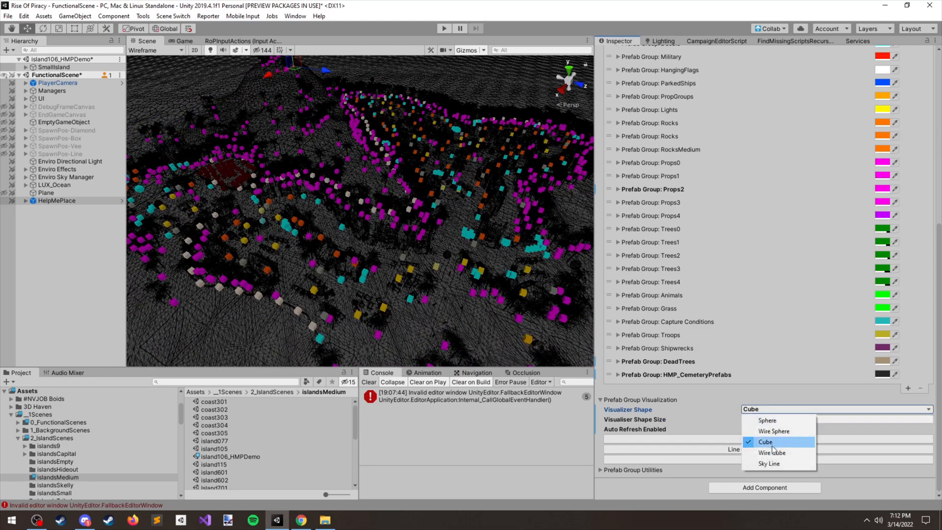
click(765, 458)
Examine how the colored wire cube markers are distributed across the island, both from overhead and close up
right_drag(451, 241, 413, 234)
middle_drag(413, 230, 497, 253)
middle_drag(277, 213, 535, 335)
scroll(535, 335, down, 3)
middle_drag(323, 198, 391, 177)
scroll(392, 179, up, 4)
middle_drag(530, 343, 482, 223)
scroll(482, 223, down, 5)
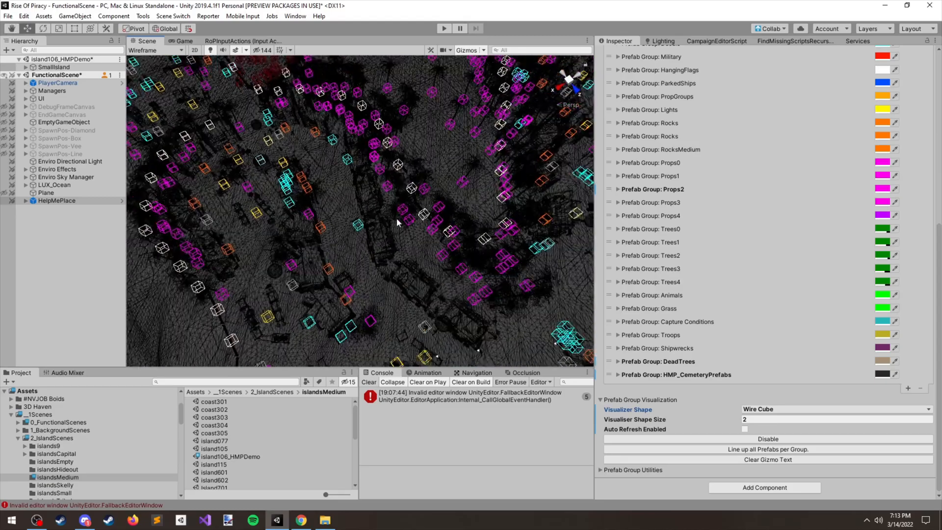
middle_drag(399, 213, 428, 265)
right_drag(429, 265, 446, 228)
middle_drag(446, 228, 417, 235)
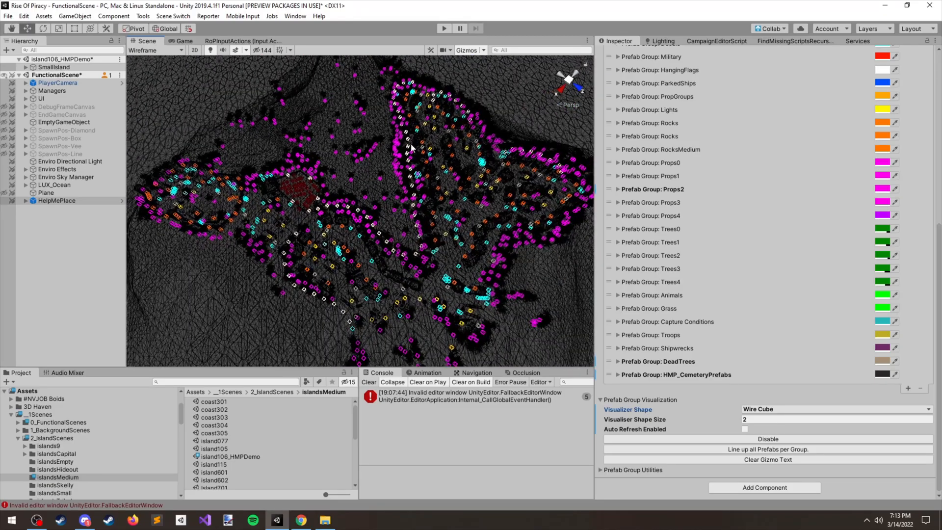
scroll(293, 206, up, 6)
middle_drag(438, 204, 365, 319)
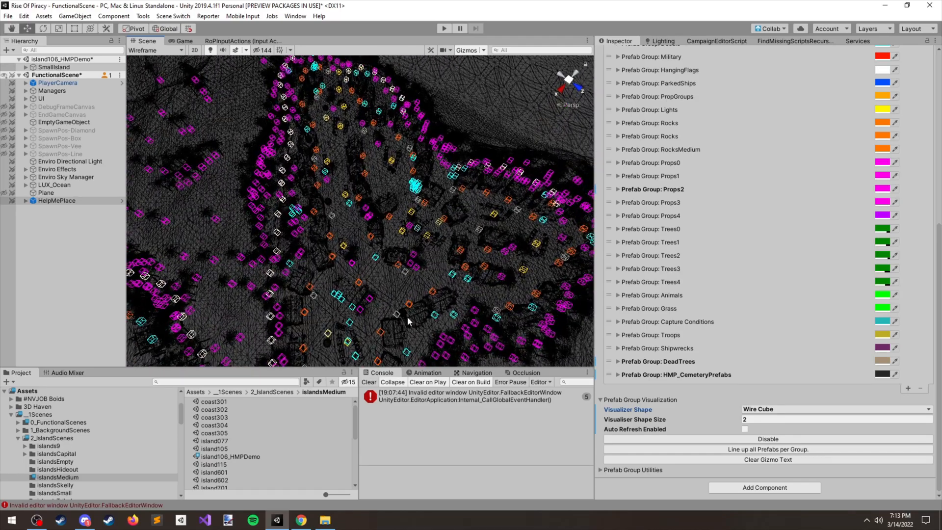
scroll(400, 168, down, 3)
middle_drag(233, 290, 373, 189)
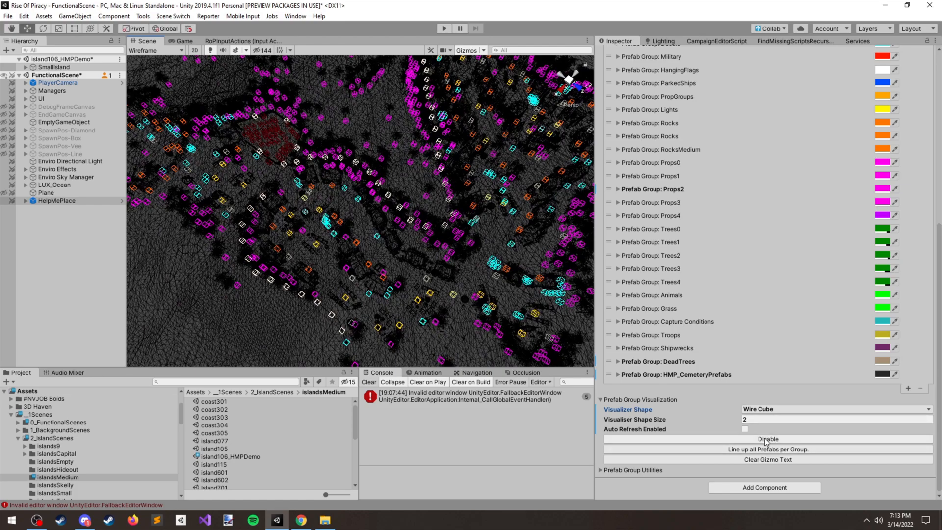
Set the visualizer shape to Sky Line and the visualizer shape size to 15
click(765, 409)
click(768, 473)
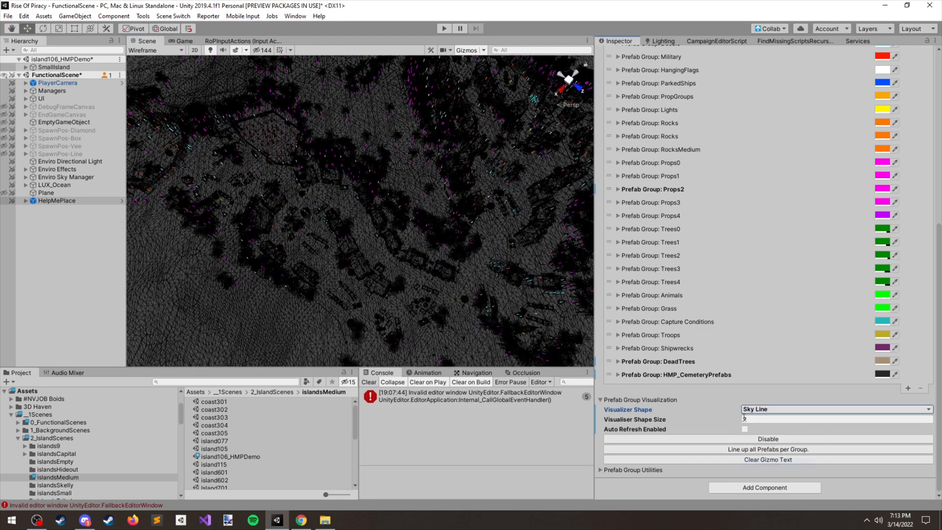
click(719, 418)
drag(719, 419, 727, 421)
alt+drag(293, 227, 735, 88)
right_drag(398, 171, 478, 196)
Look through the prefab group list to match each group's color with the lines in the scene
scroll(747, 125, up, 4)
scroll(749, 129, up, 4)
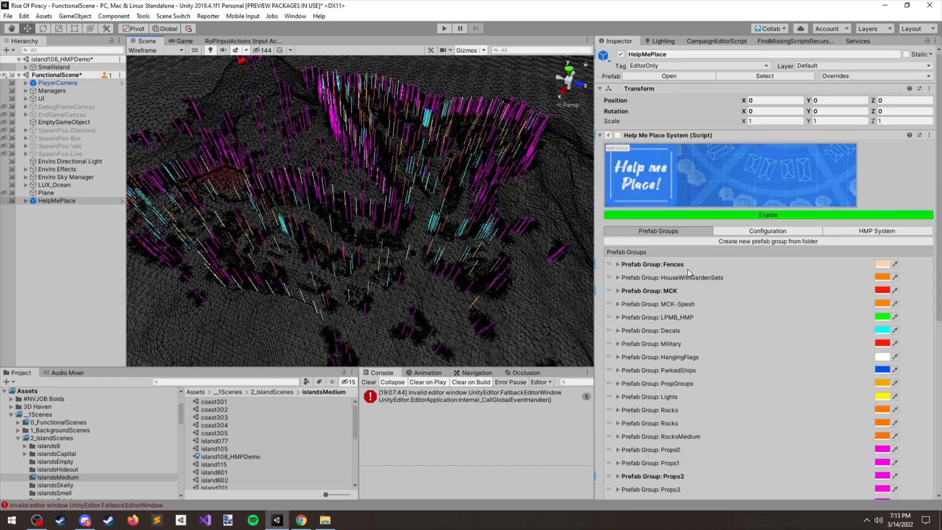
scroll(708, 287, down, 8)
scroll(741, 346, up, 7)
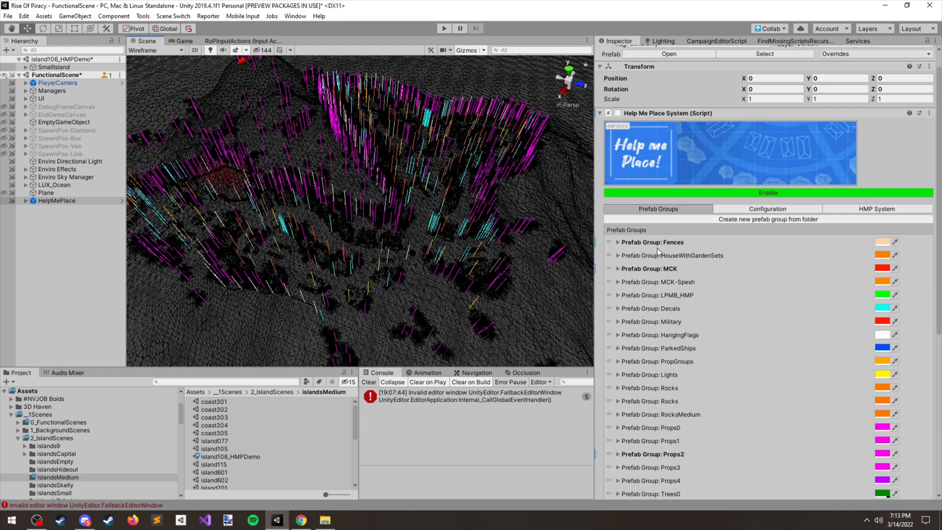
scroll(658, 251, down, 7)
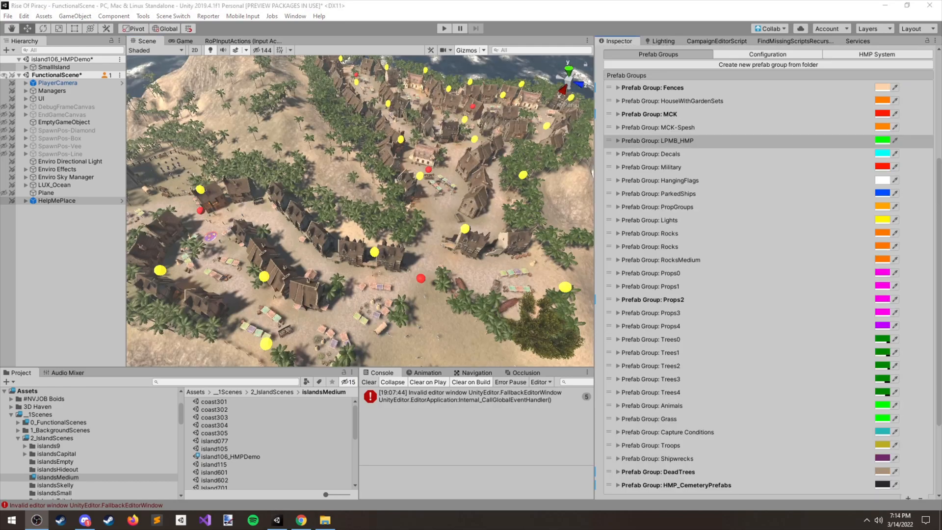
right_drag(455, 271, 456, 271)
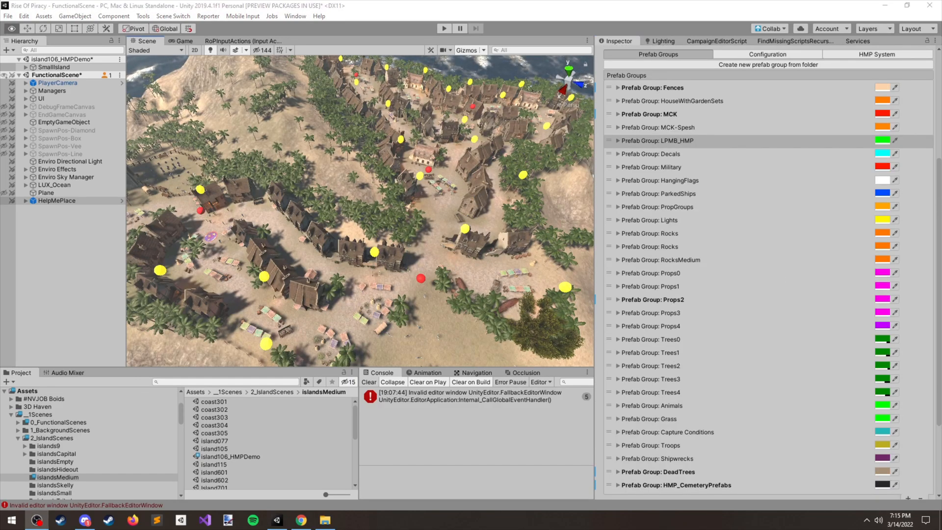
Expand the Fences prefab group and review its hot key bind options, keeping Keypad 8
click(619, 89)
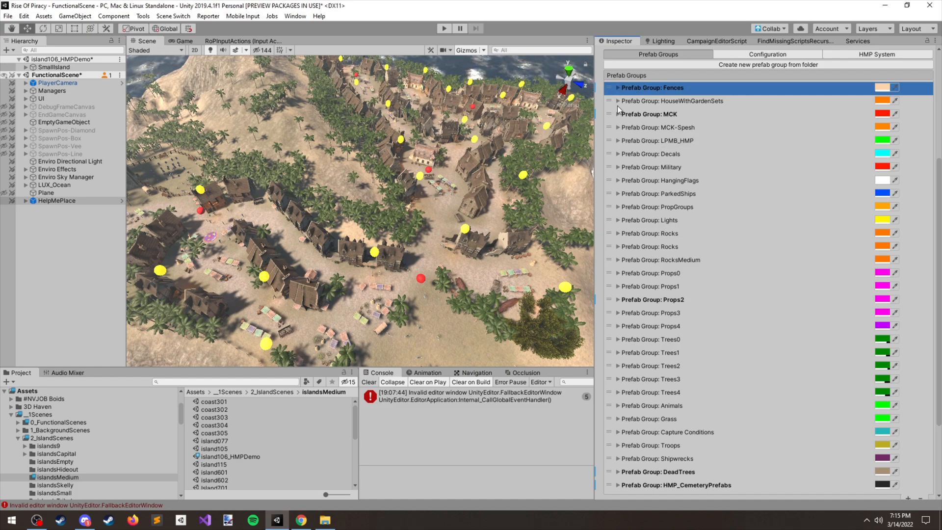
click(618, 87)
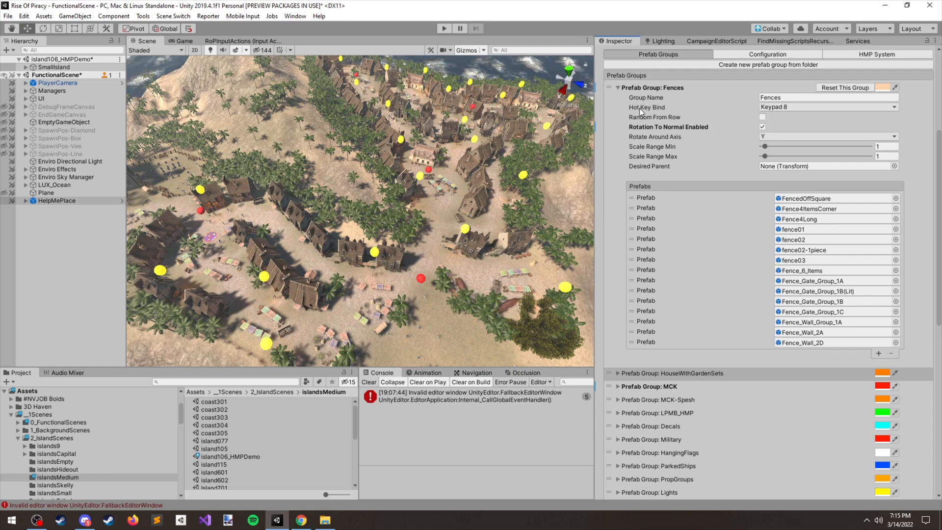
click(799, 107)
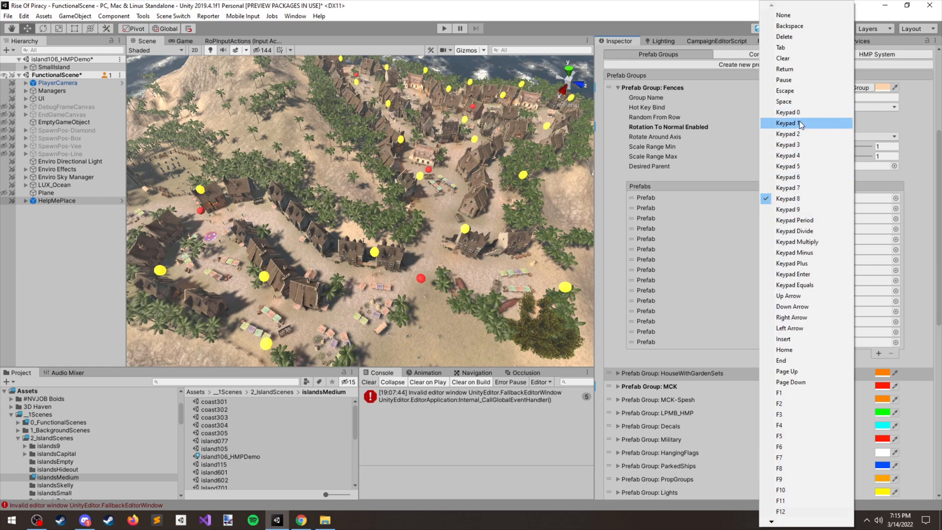
click(805, 199)
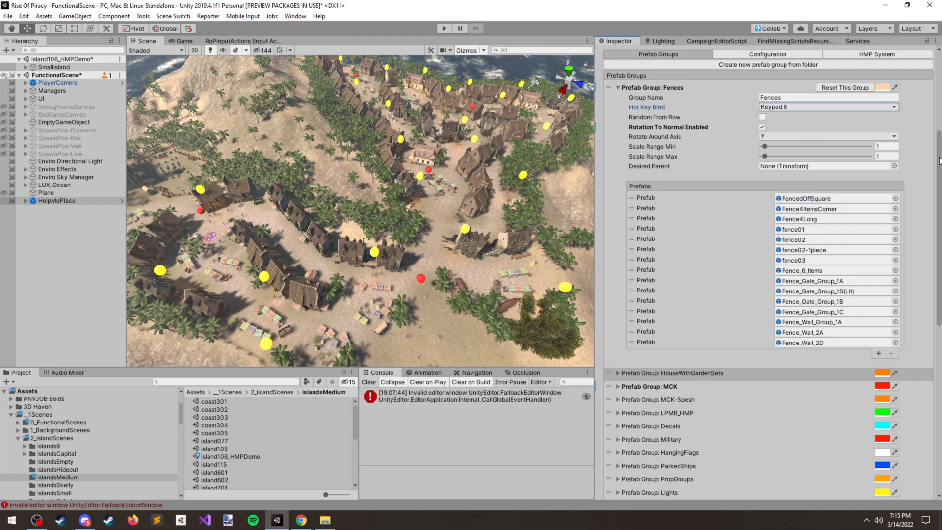
Expand the MCK and Military prefab groups to check their hot key binds and prefab lists
scroll(894, 241, down, 5)
click(634, 208)
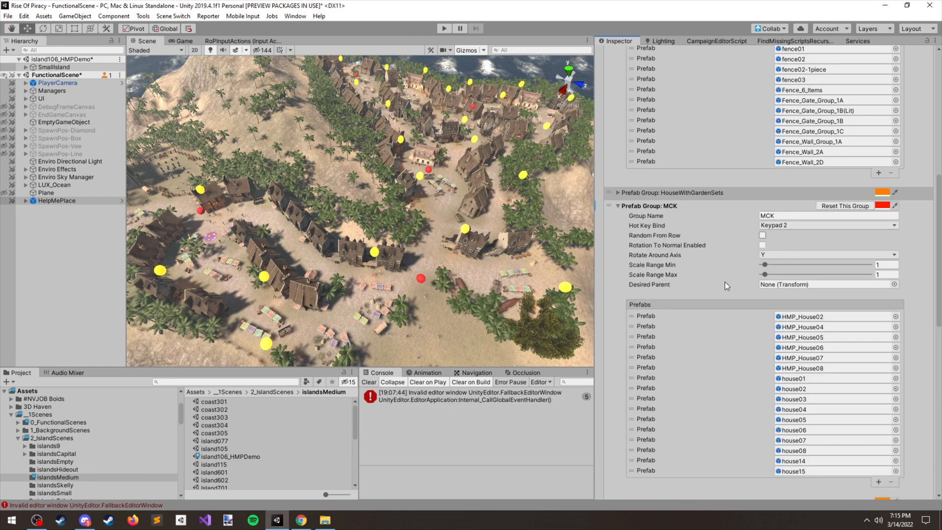
scroll(728, 299, down, 10)
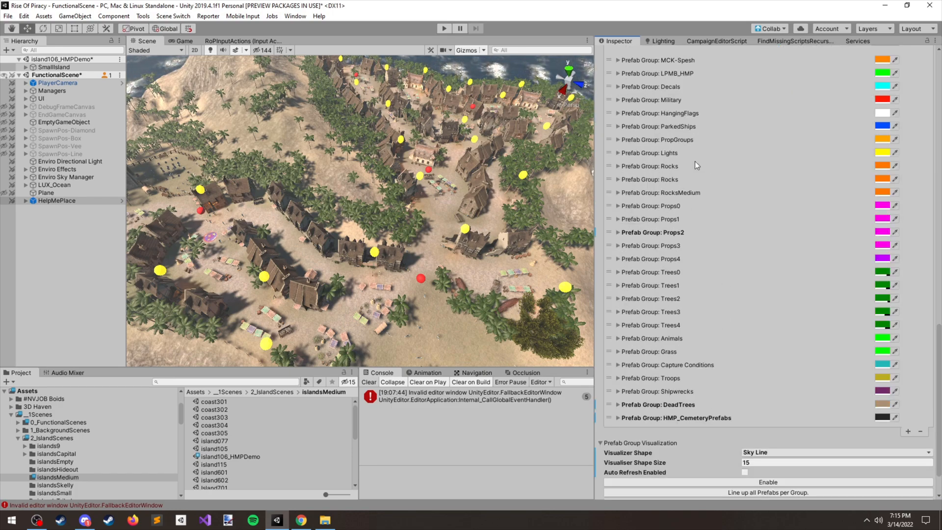
click(644, 99)
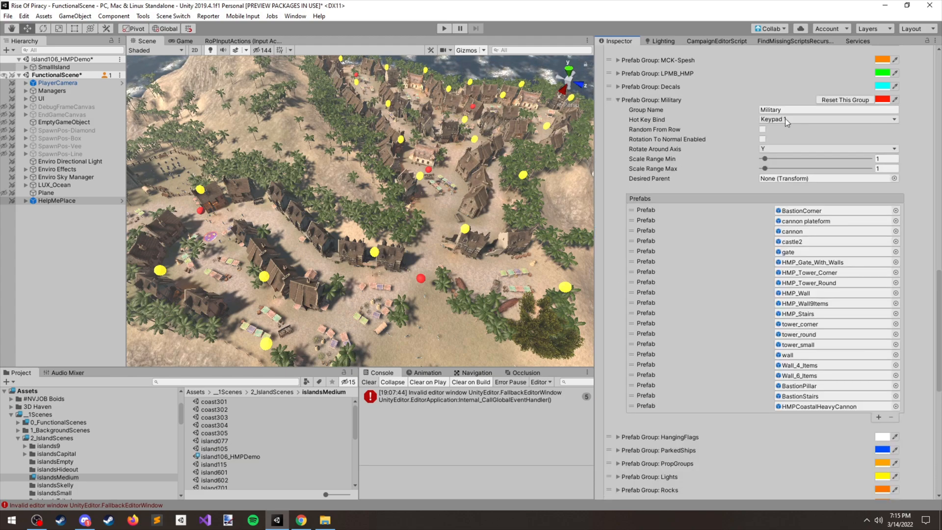
Collapse the expanded Fences, MCK and Military prefab groups
scroll(647, 170, up, 15)
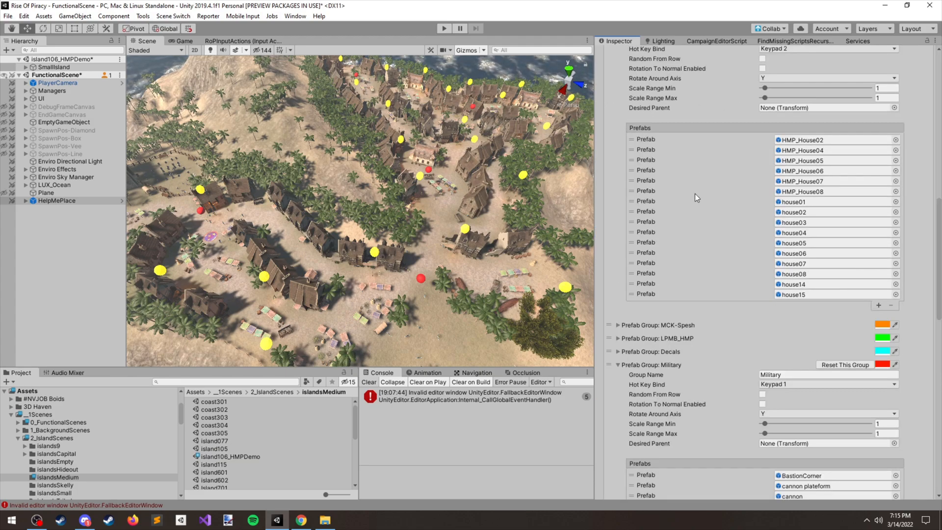
click(650, 261)
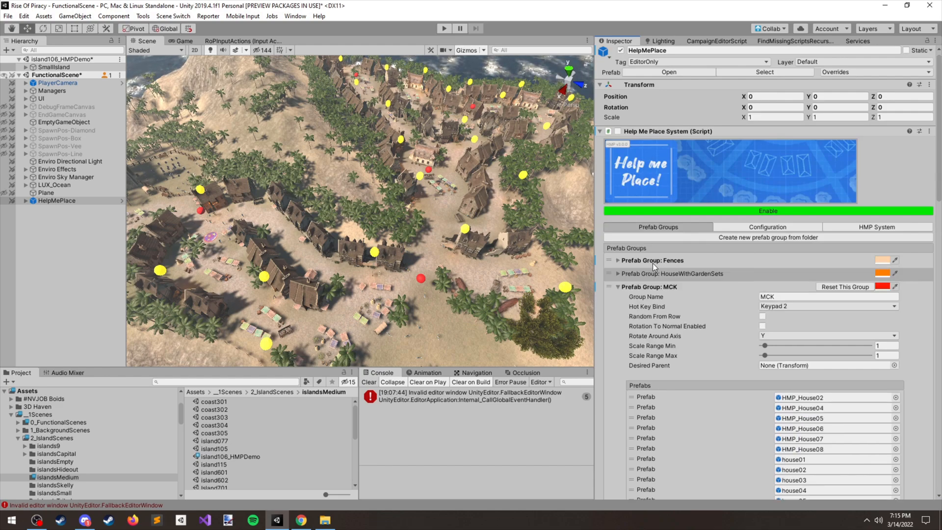
click(633, 287)
click(636, 340)
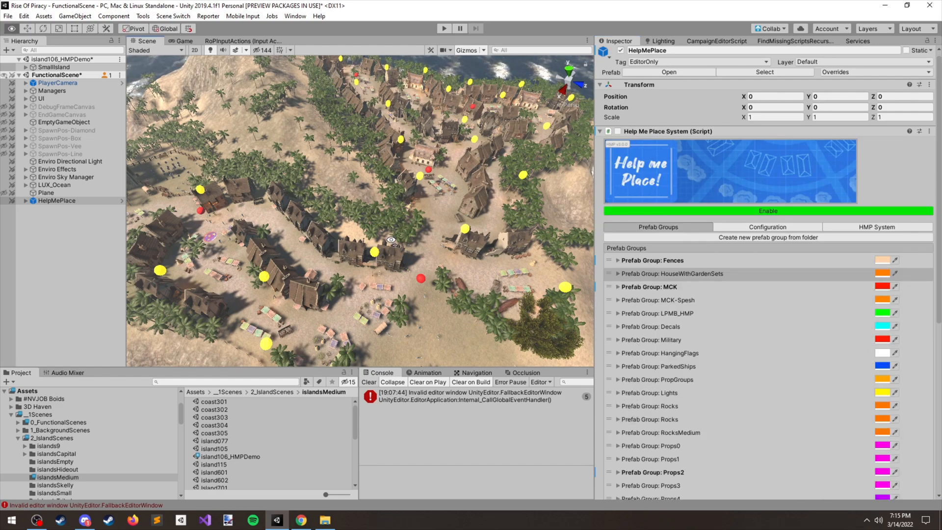
Enable Help Me Place over the open sand by the village, switch to the Fences group and cycle through its prefabs
middle_drag(427, 263, 434, 180)
scroll(676, 294, down, 4)
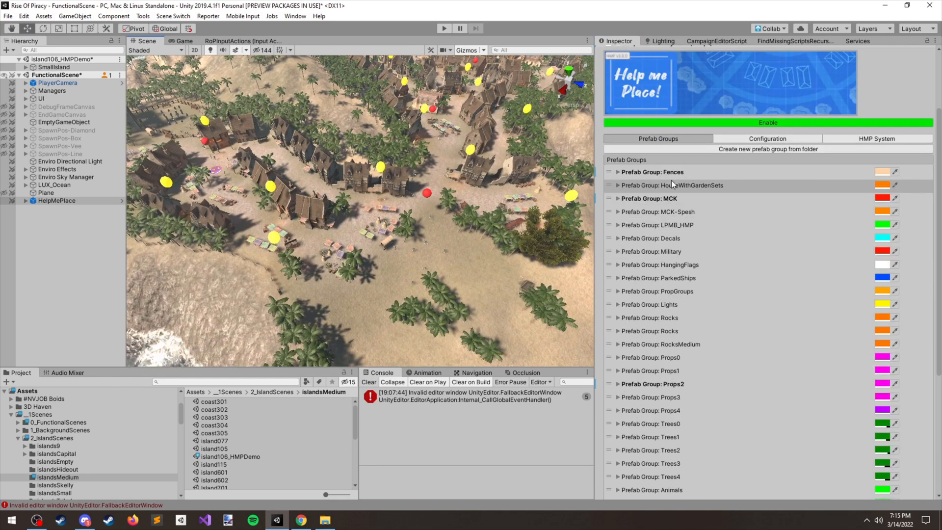
right_drag(424, 223, 421, 225)
key(space)
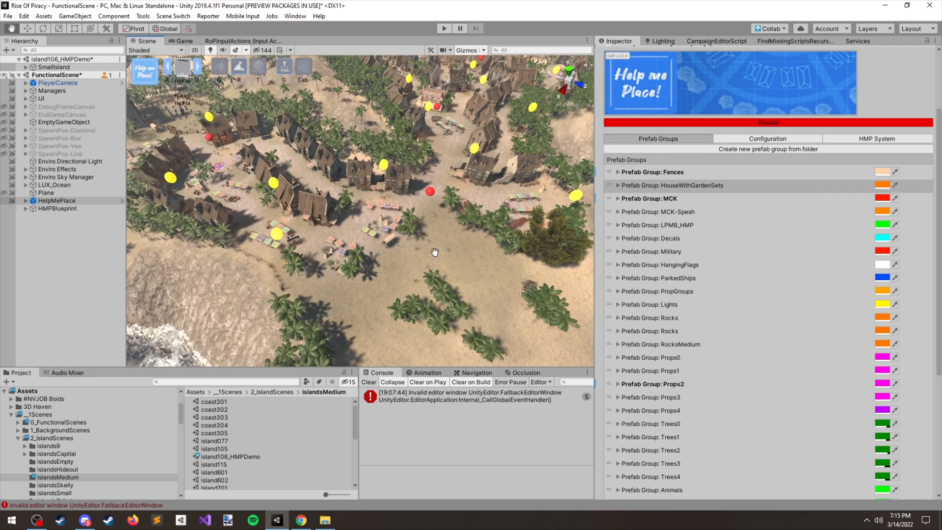
scroll(446, 244, up, 7)
middle_drag(446, 244, 352, 227)
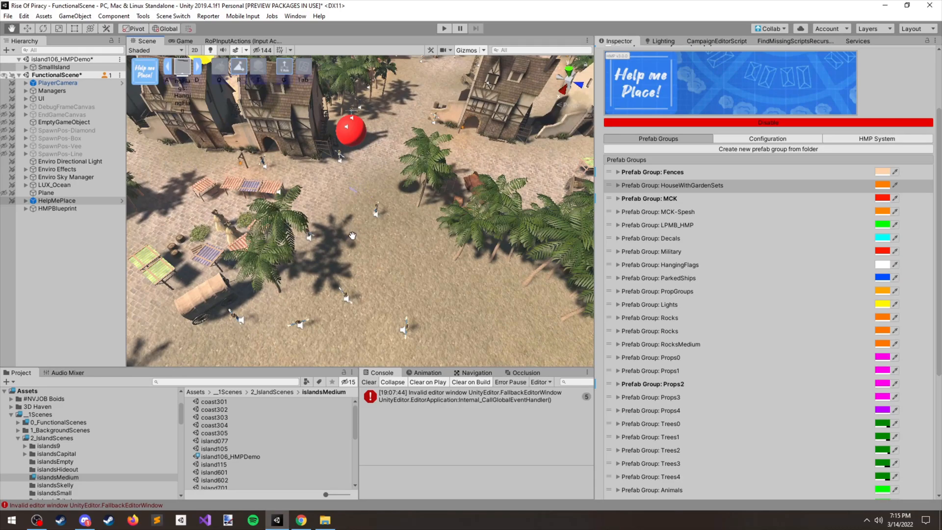
key(w)
scroll(384, 230, down, 8)
key(d)
key(d)
key(d)
key(d)
key(d)
key(d)
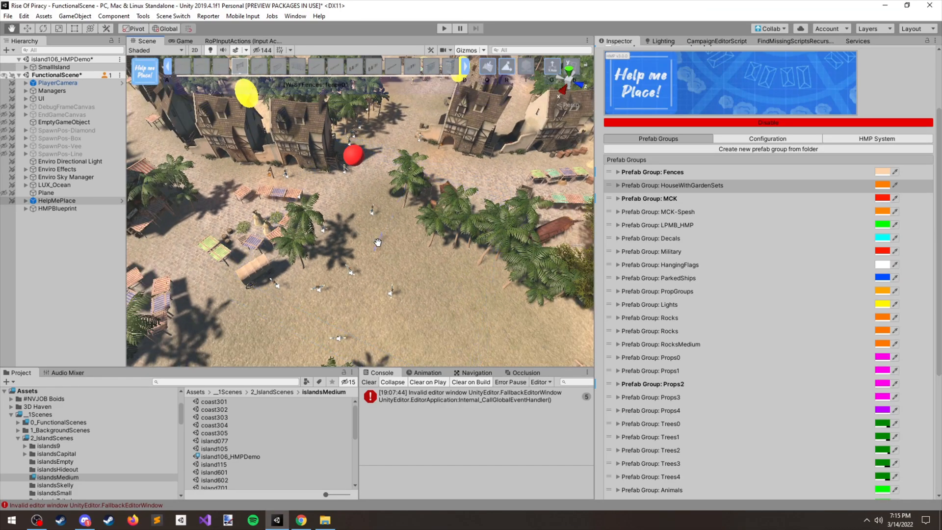
Try out two fence pieces on the open sand with different rotations, undoing each placement
drag(391, 250, 569, 338)
middle_drag(449, 333, 398, 249)
key(ctrl+z)
key(a)
drag(458, 221, 315, 143)
middle_drag(321, 152, 381, 229)
scroll(395, 237, up, 5)
scroll(407, 243, down, 5)
scroll(419, 248, up, 5)
key(ctrl+z)
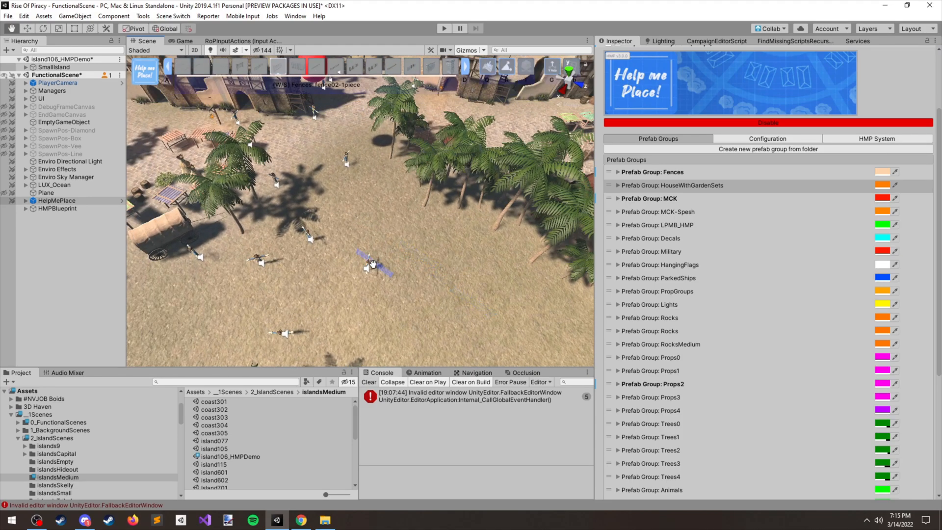
Switch to the MCK prefab group and place HMP_House02 houses on the open sand
key(s)
key(s)
scroll(378, 222, down, 4)
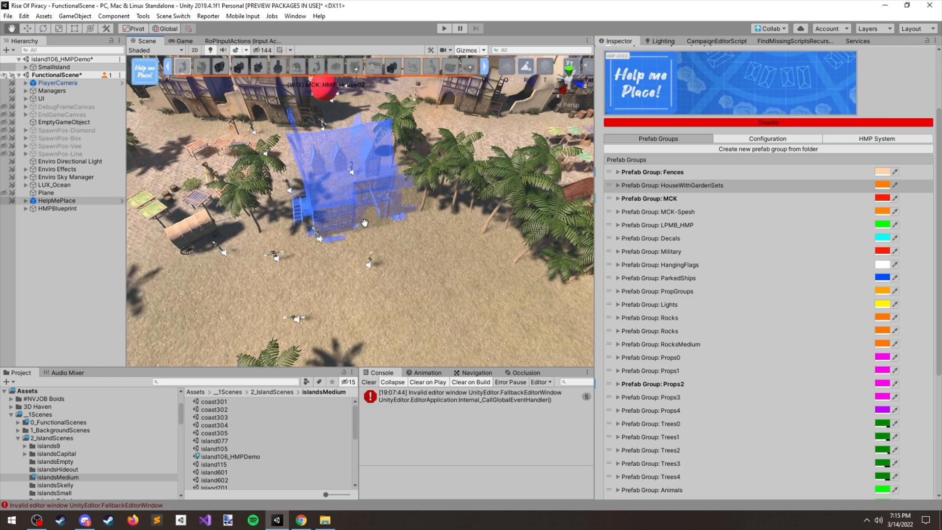
click(366, 210)
click(464, 275)
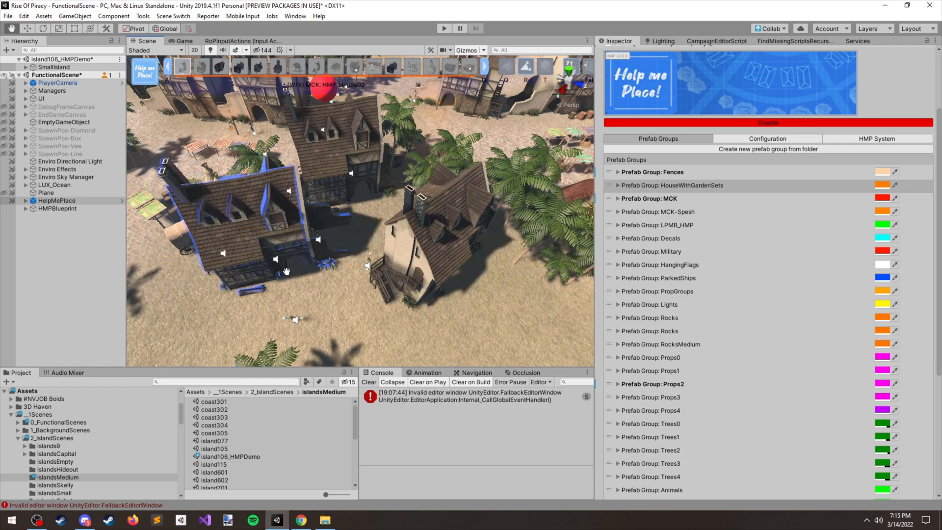
Switch back to the Fences group, cycle through its prefabs and try to place a fence near the new houses
key(w)
key(w)
scroll(358, 211, down, 4)
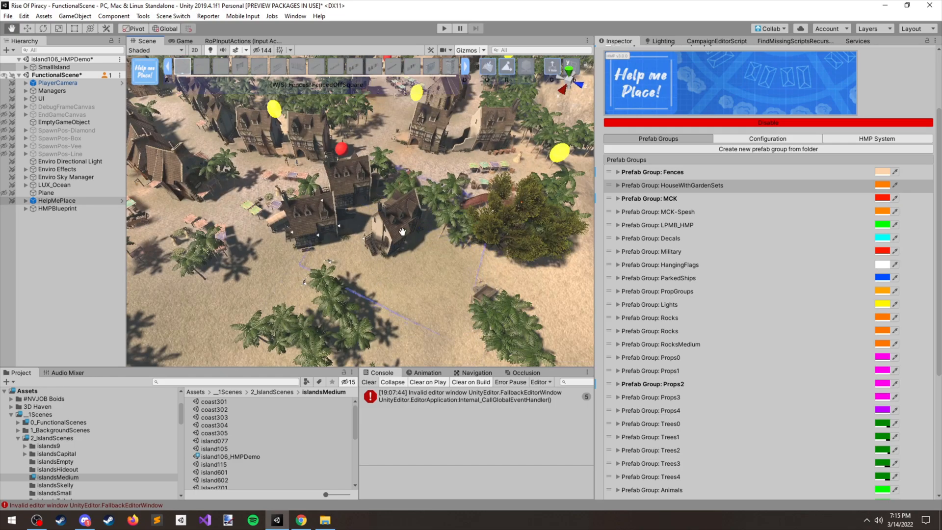
key(d)
key(d)
key(d)
key(d)
scroll(358, 211, up, 2)
key(a)
key(a)
drag(317, 240, 469, 159)
Switch to the Military group, select the round tower prefab and place two towers behind the new houses
key(s)
key(s)
key(s)
key(s)
key(s)
key(s)
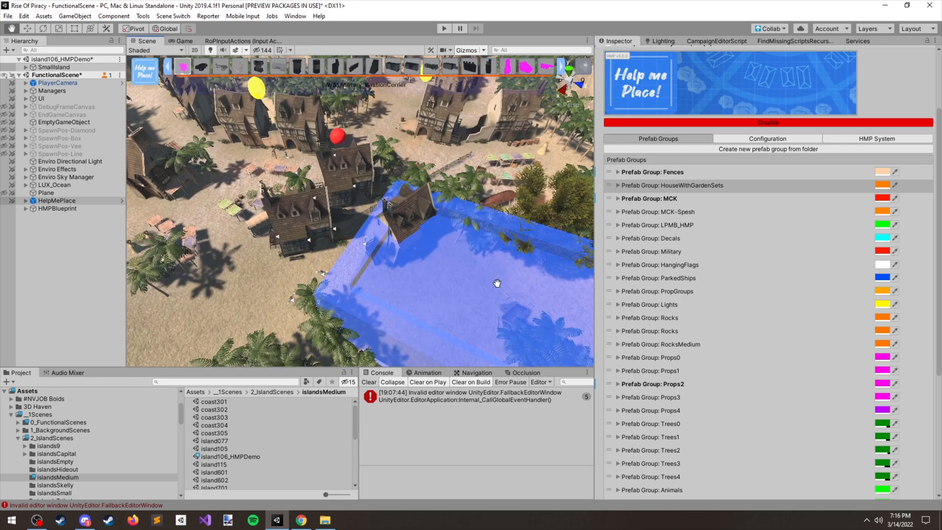
key(a)
key(a)
key(a)
key(a)
key(a)
key(a)
key(a)
key(a)
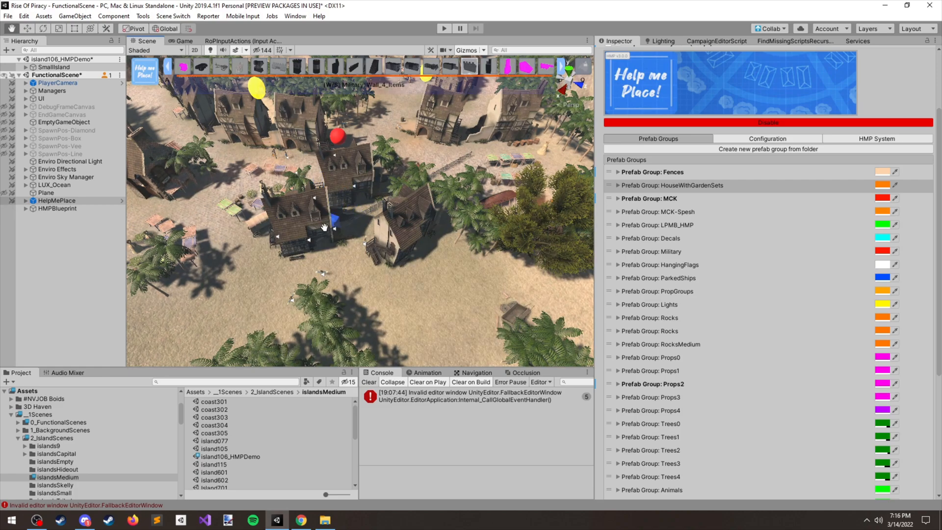
key(a)
key(a)
key(a)
key(a)
key(a)
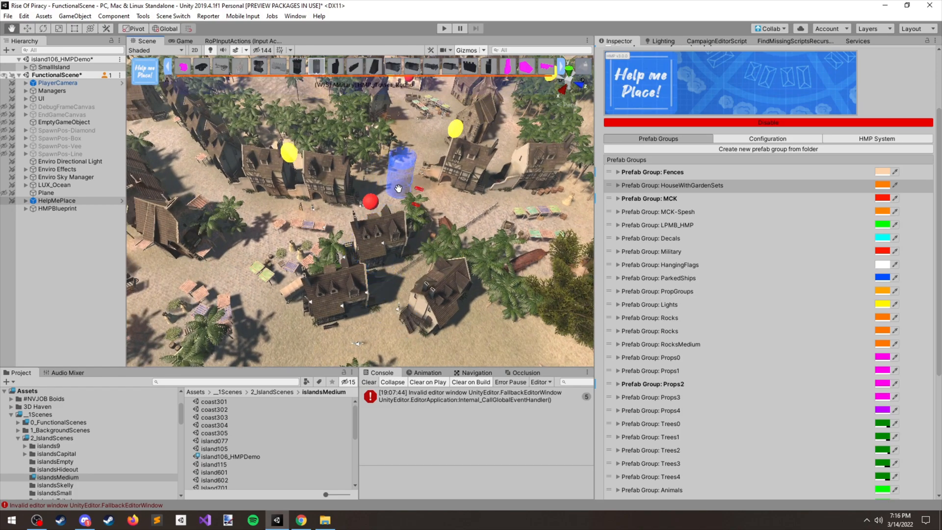
click(404, 188)
click(445, 201)
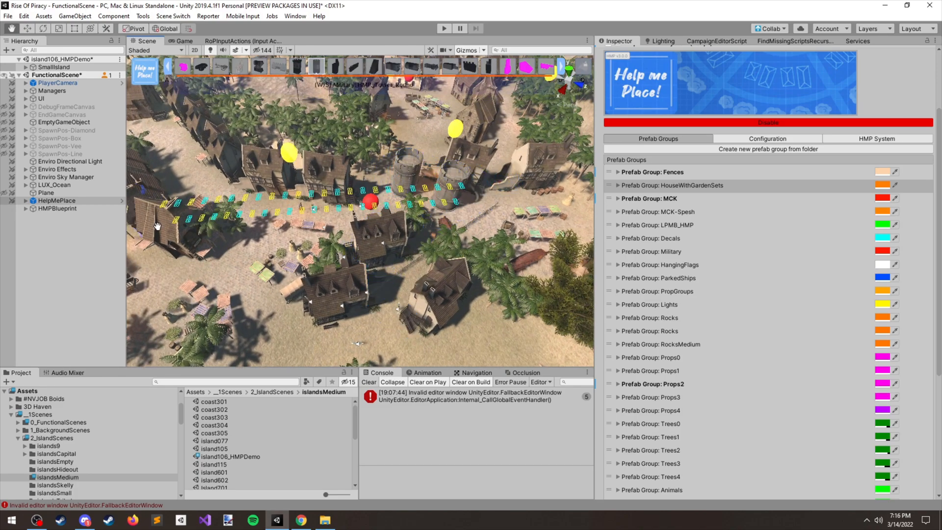
Disable Help Me Place and undo the houses and towers just placed in the village
scroll(332, 324, down, 3)
middle_drag(332, 320, 324, 264)
scroll(312, 253, up, 3)
key(Escape)
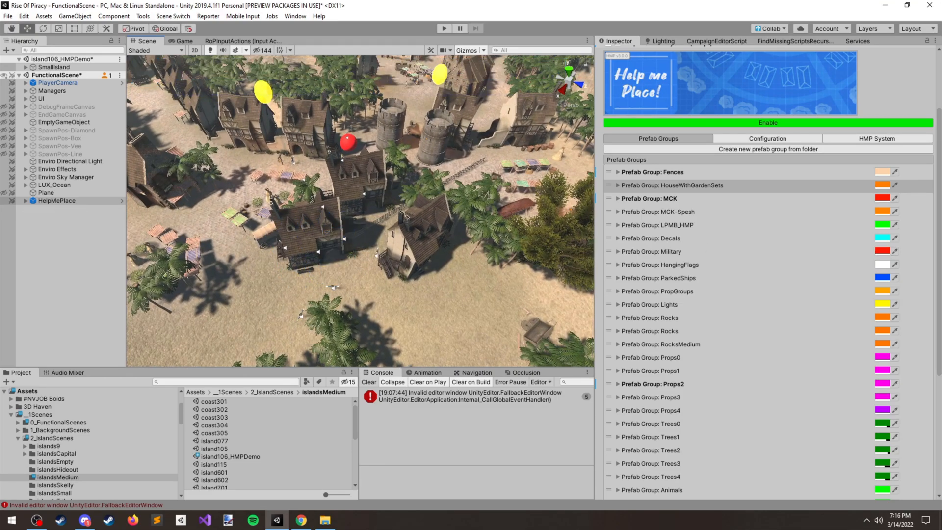
right_click(454, 233)
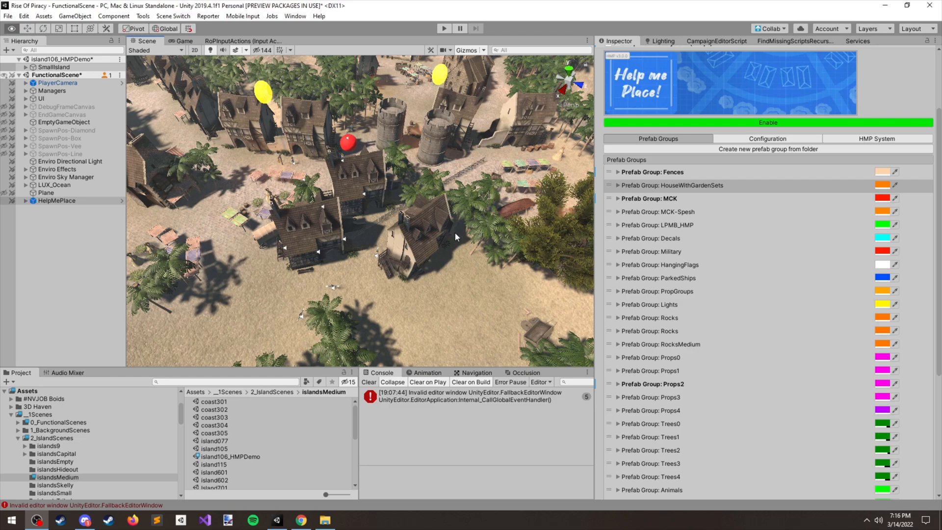
key(ctrl+z)
key(ctrl+z)
key(ctrl+z)
key(ctrl+z)
key(ctrl+z)
key(ctrl+z)
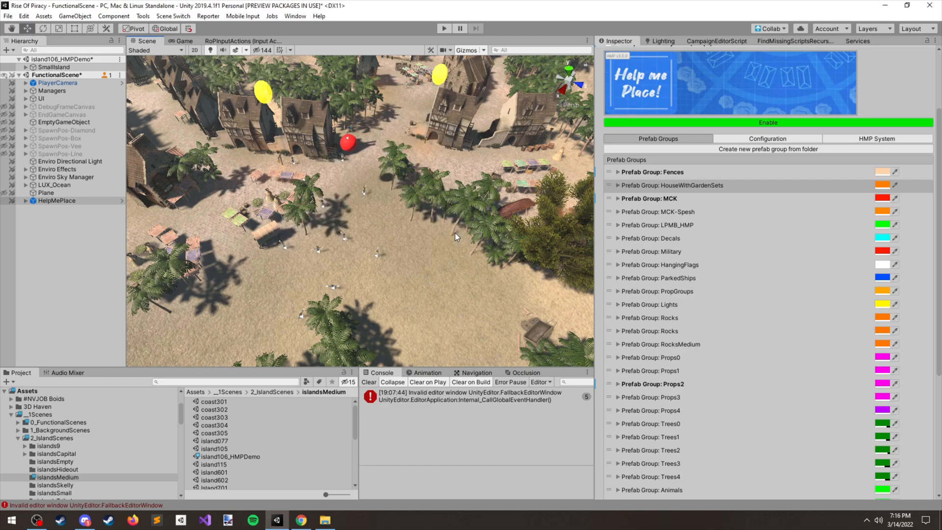
Open the Help Me Place configuration and review its rotation, after placement, preview image, sinking and event hook settings
scroll(482, 273, down, 5)
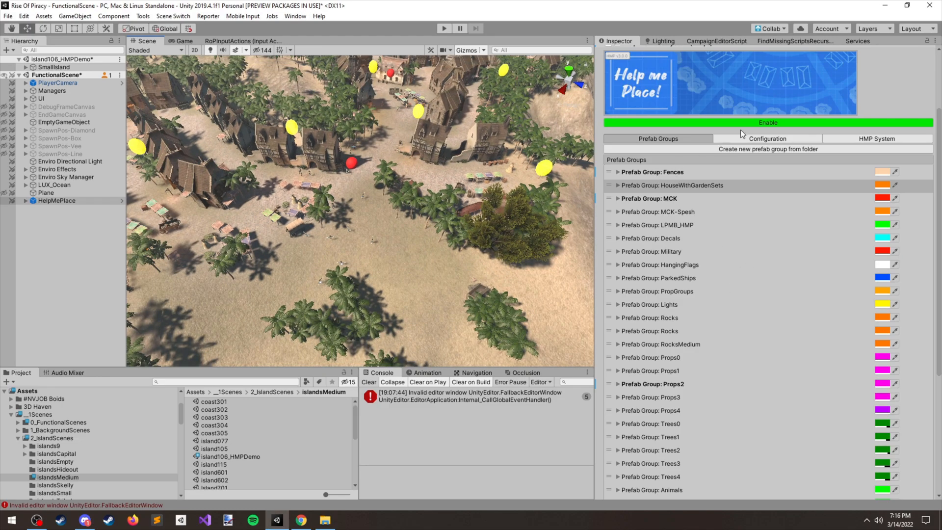
click(774, 137)
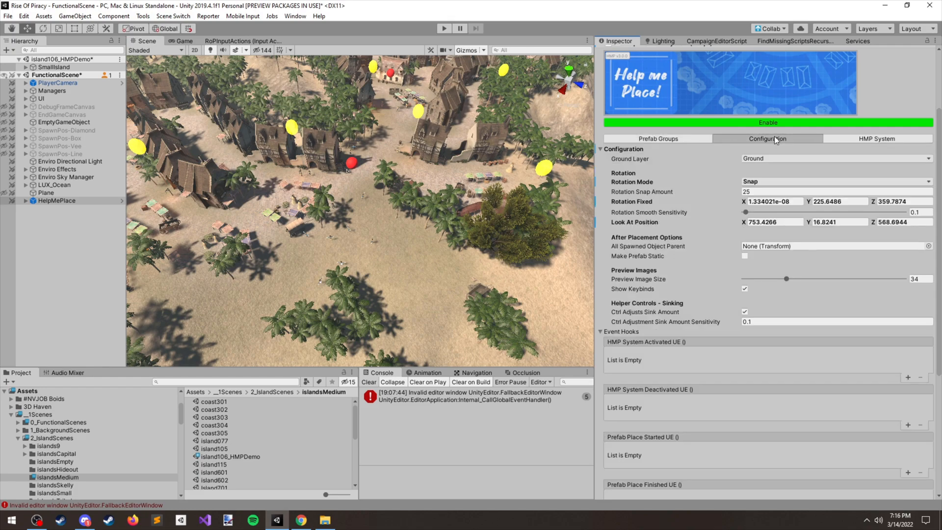
scroll(656, 194, down, 5)
scroll(679, 183, up, 7)
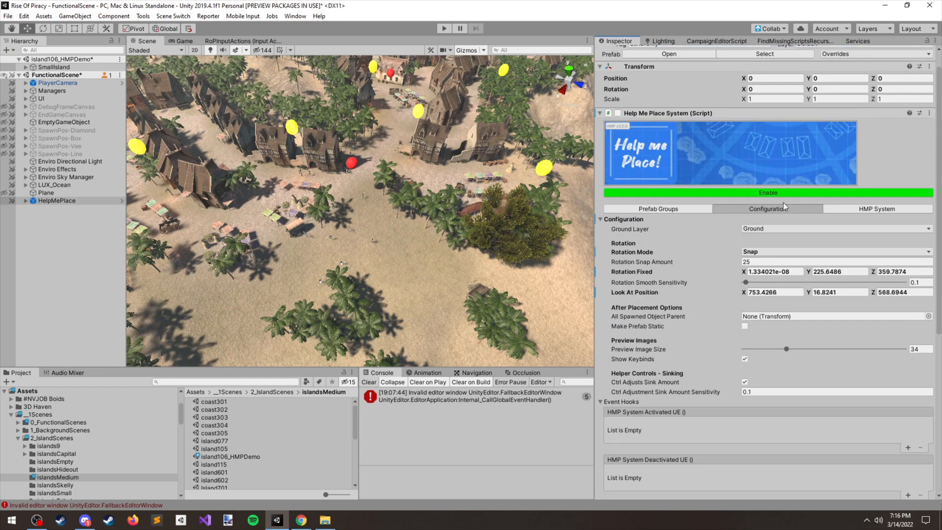
scroll(638, 234, down, 7)
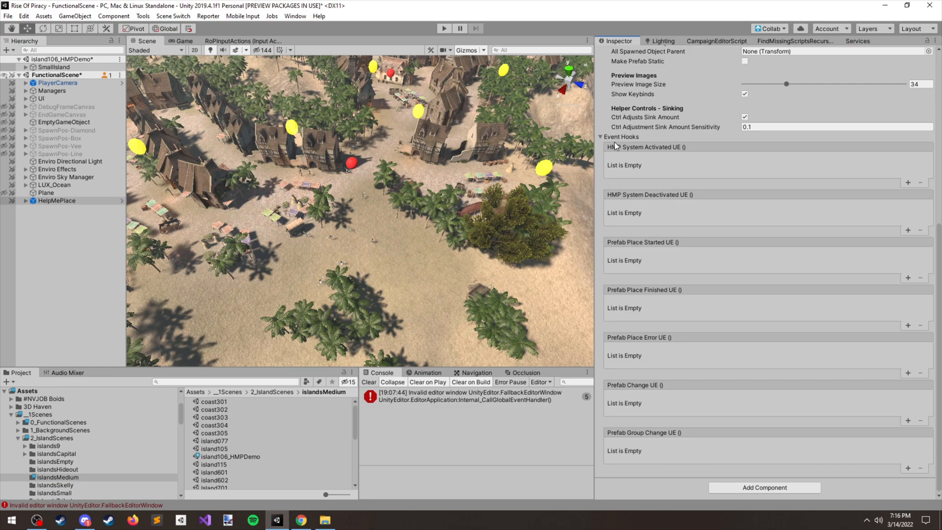
scroll(621, 139, up, 7)
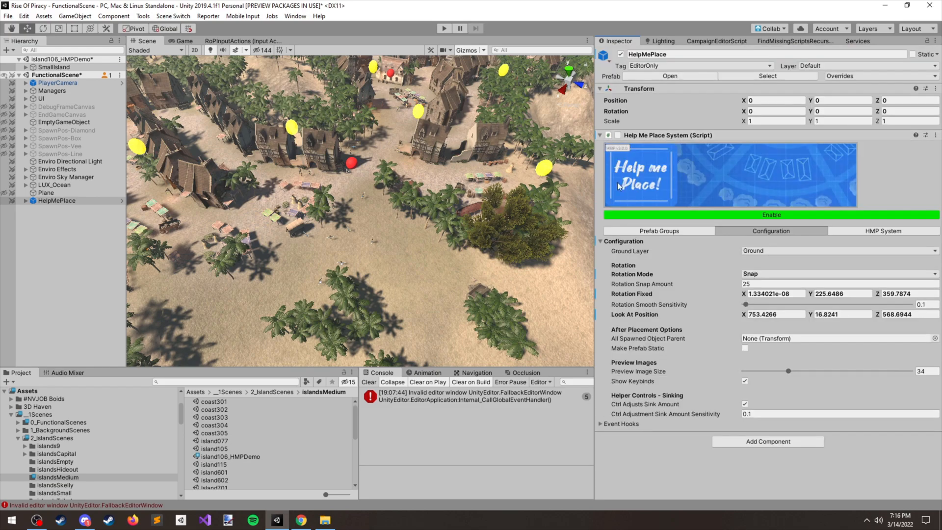
Add an empty listener to the HMP System Activated event and remove it again
scroll(599, 424, down, 7)
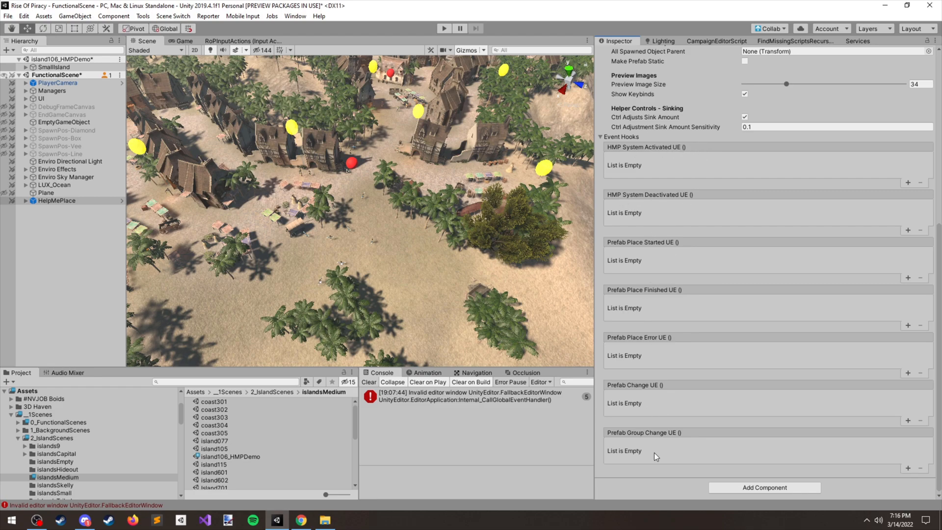
click(907, 183)
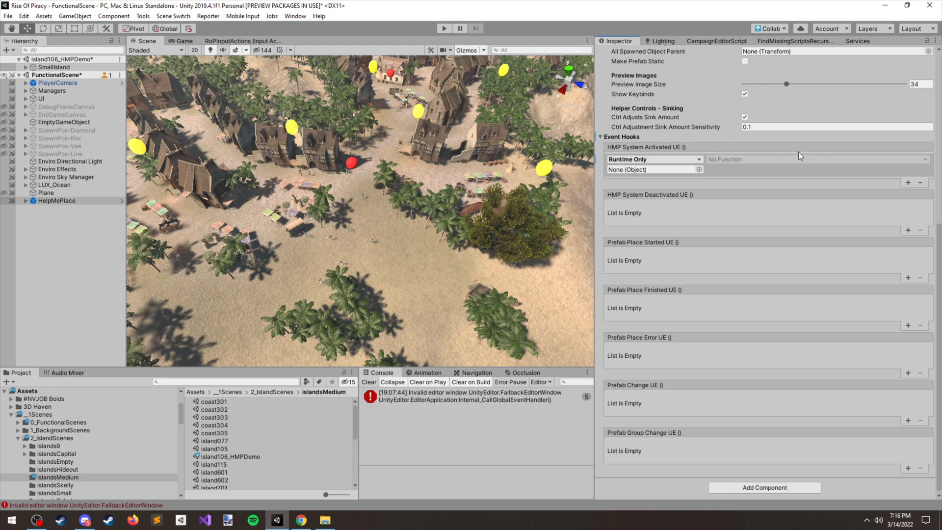
click(920, 182)
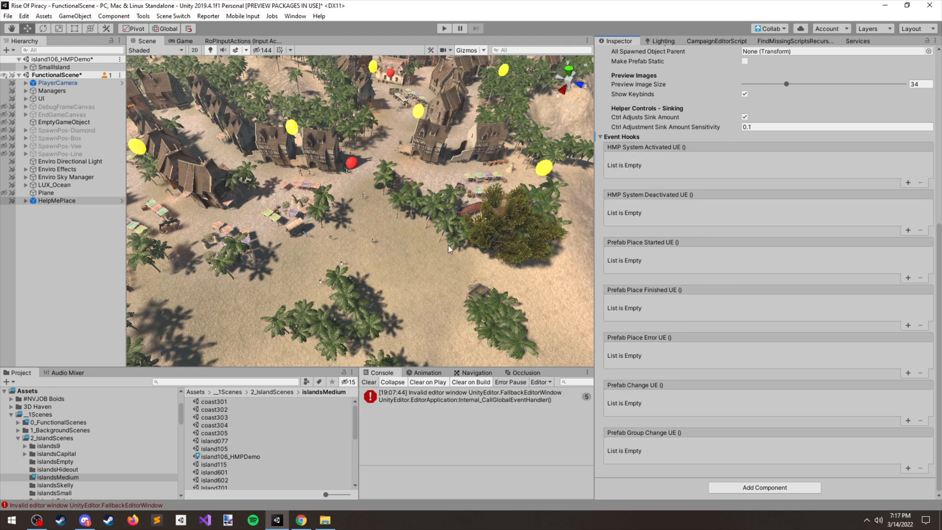
Collapse the Event Hooks section of the configuration
middle_drag(288, 230, 384, 246)
scroll(388, 241, up, 4)
scroll(402, 183, down, 5)
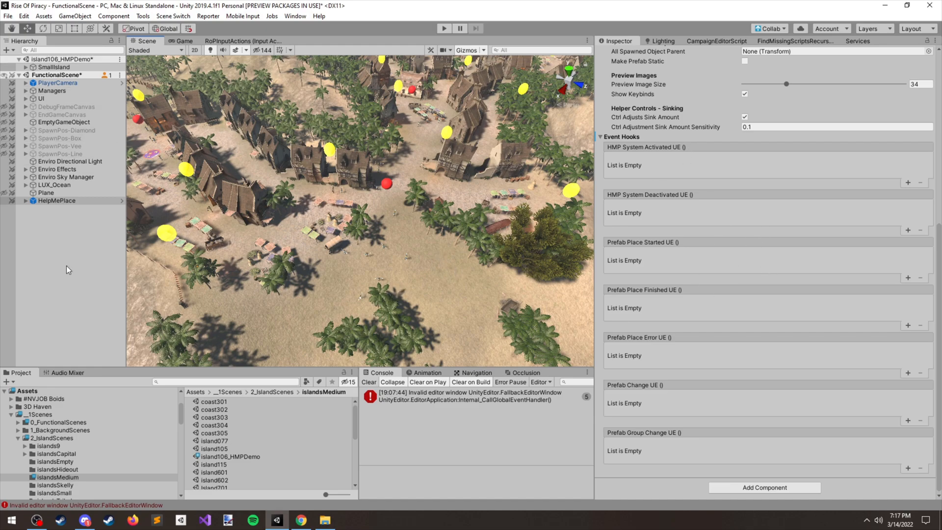
scroll(677, 230, up, 3)
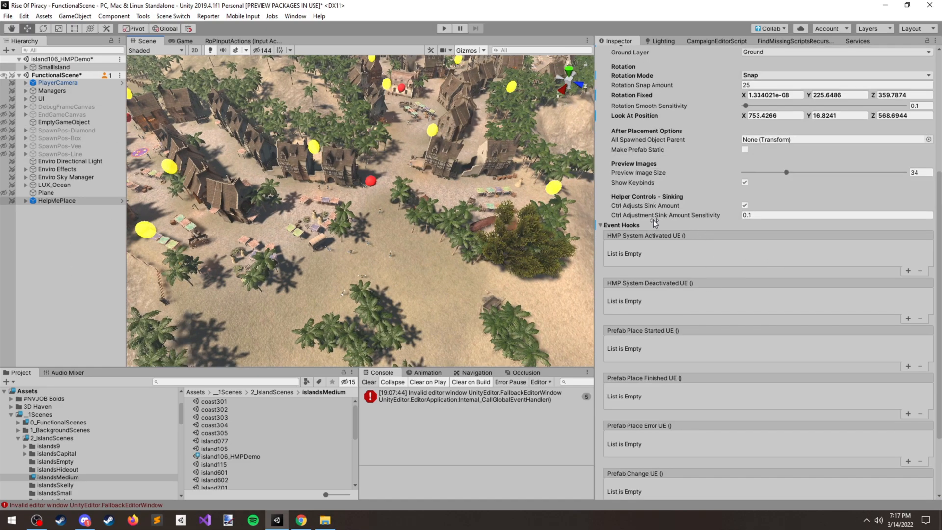
click(610, 225)
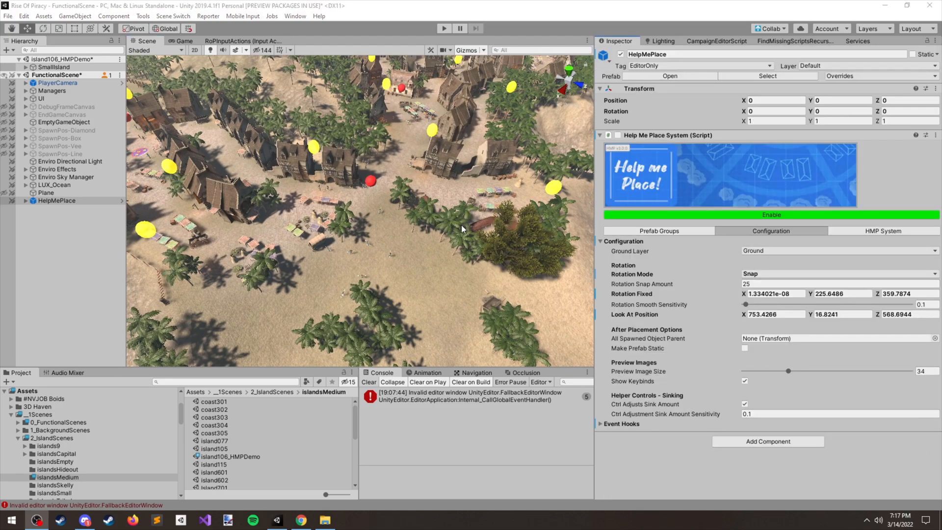
Return to the prefab groups and expand the Prefab Group Utilities section below the list
right_drag(413, 234, 449, 260)
click(657, 232)
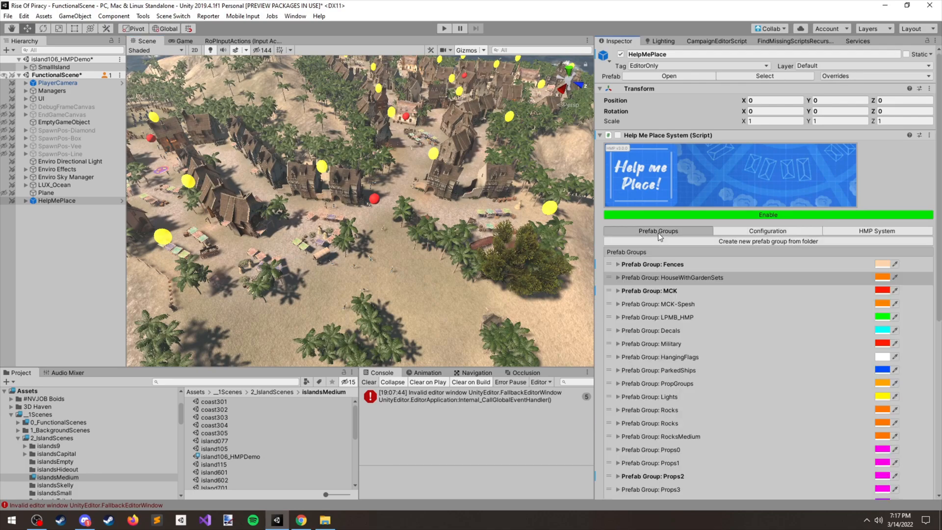
scroll(677, 324, down, 10)
click(599, 471)
click(599, 471)
click(599, 471)
scroll(646, 407, down, 3)
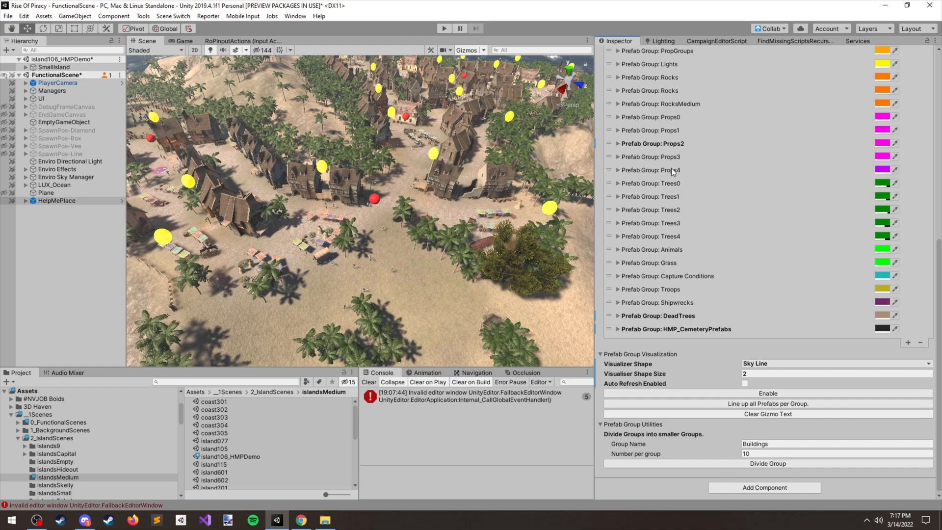
Examine the Group Name and Number per group options for dividing groups, comparing them with the prefab group list
scroll(712, 213, up, 4)
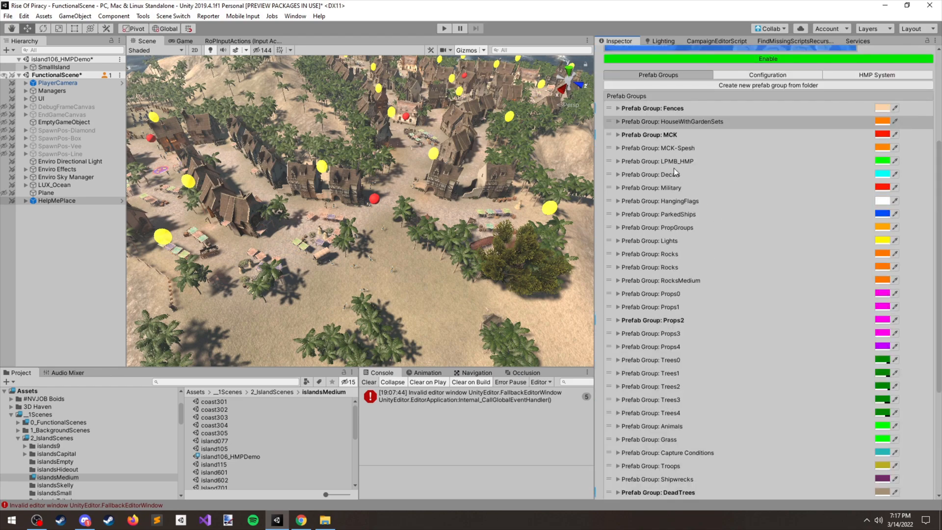
scroll(731, 204, down, 4)
click(755, 444)
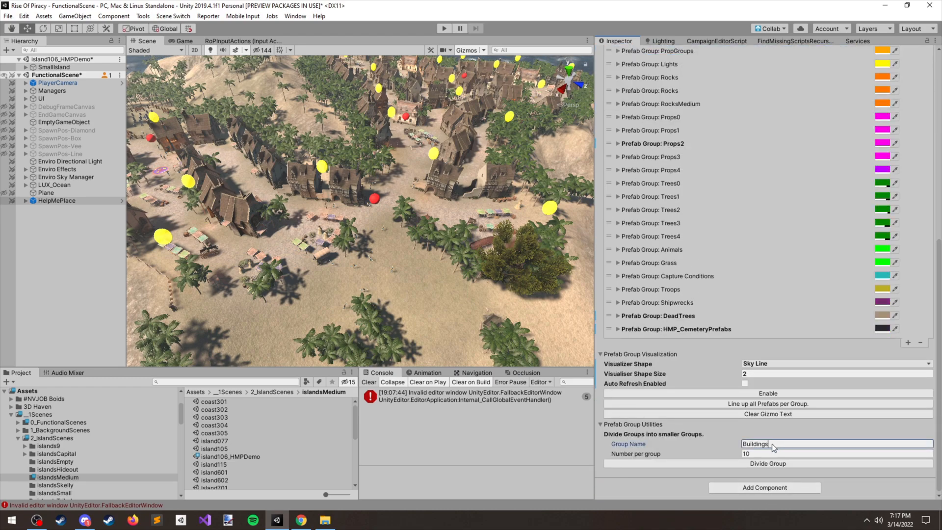
click(757, 454)
click(674, 455)
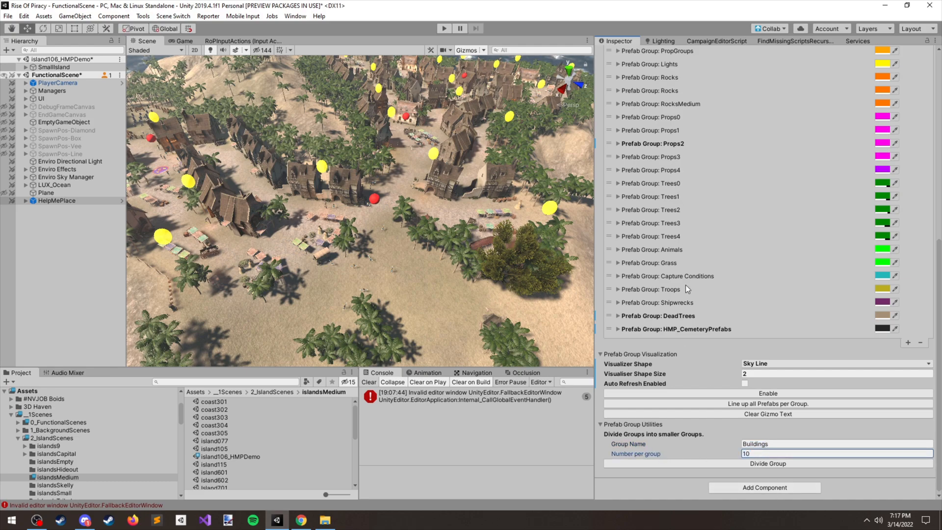
scroll(669, 146, up, 10)
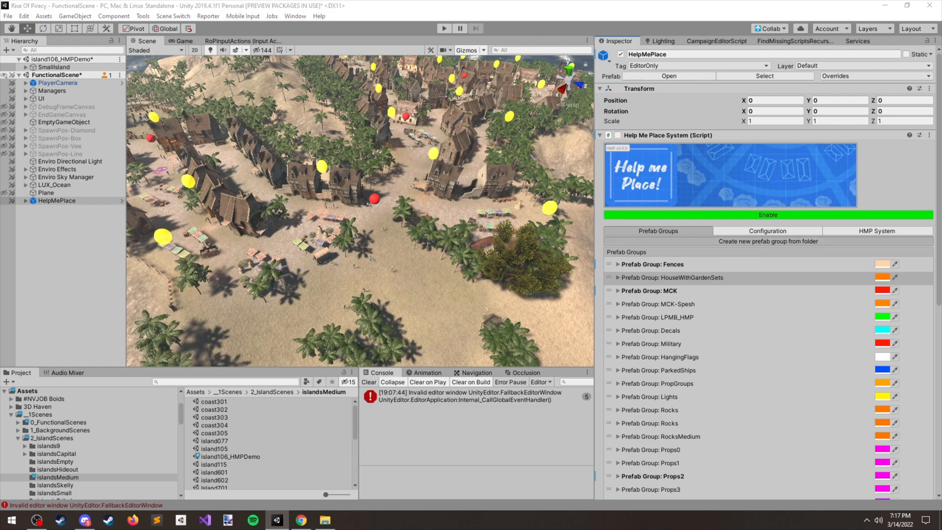
Expand the HouseWithGardenSets prefab group to review its prefab list and collapse it again
scroll(646, 240, down, 3)
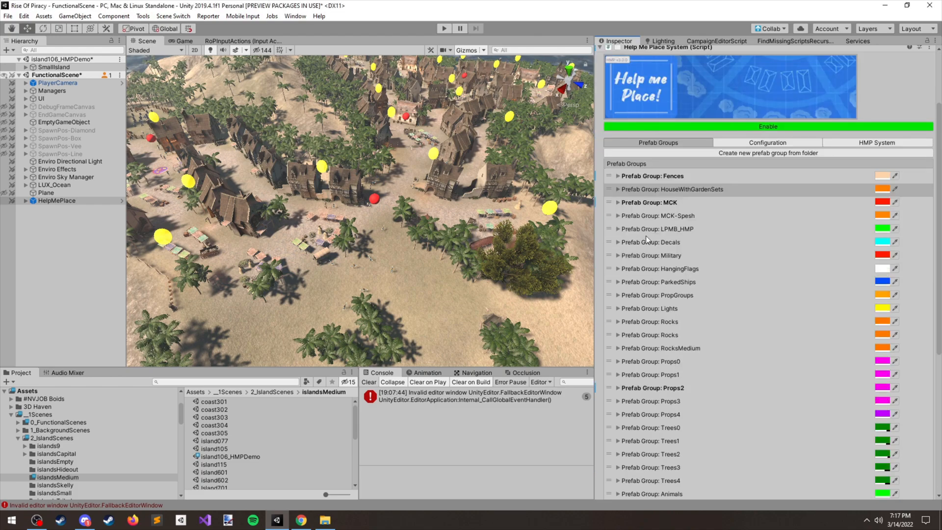
click(635, 189)
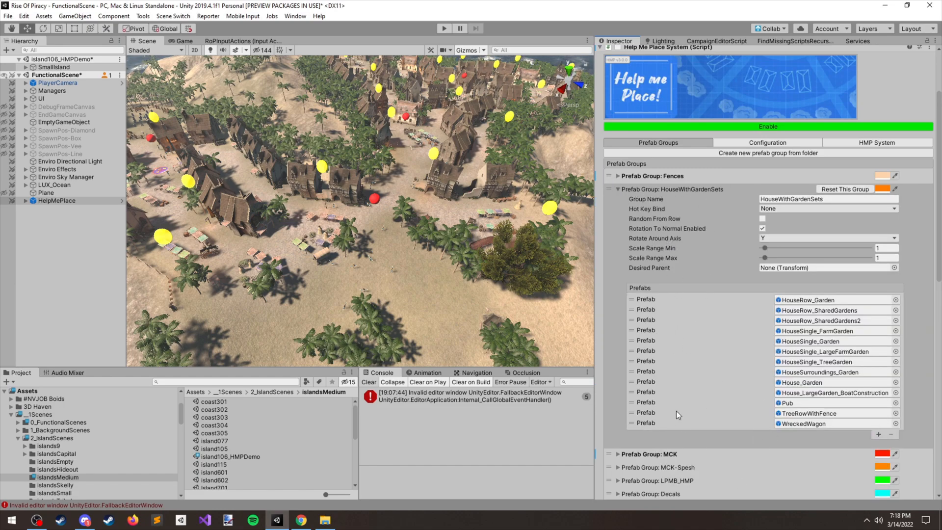
click(620, 189)
scroll(736, 294, down, 5)
Expand the Grass prefab group and review its full list of plant prefabs
click(769, 443)
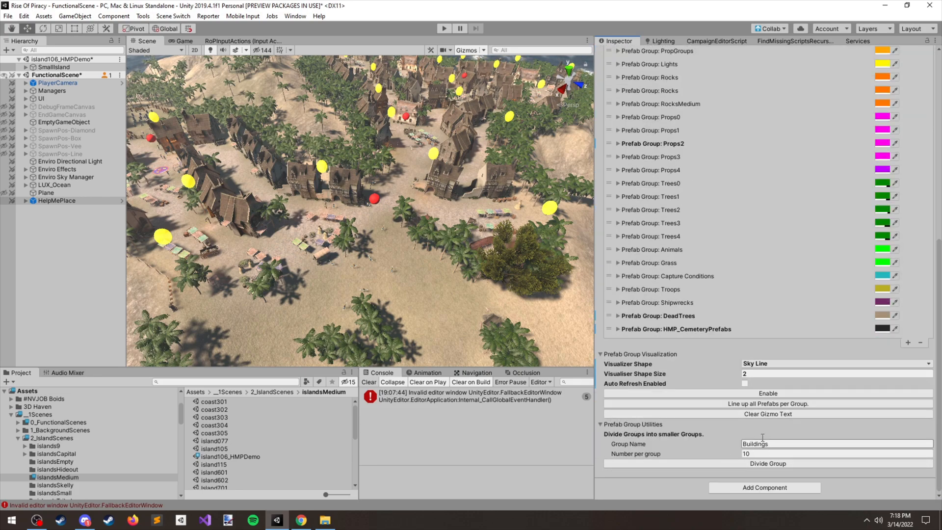
click(652, 279)
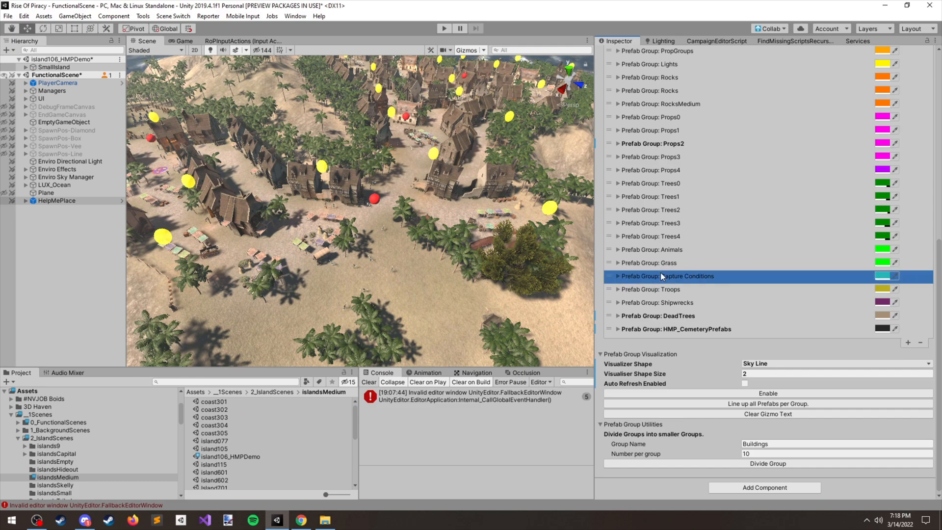
click(665, 253)
click(651, 262)
scroll(693, 284, down, 6)
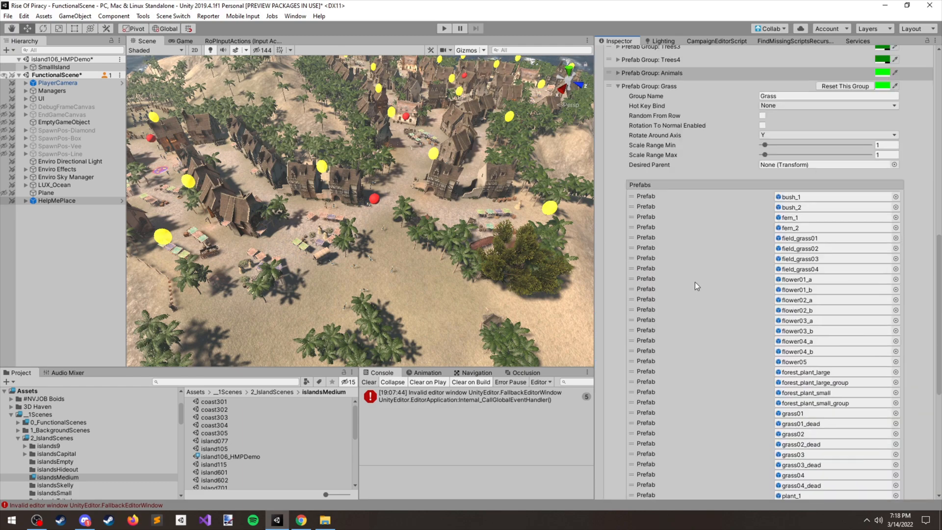
scroll(736, 292, down, 10)
scroll(816, 339, up, 8)
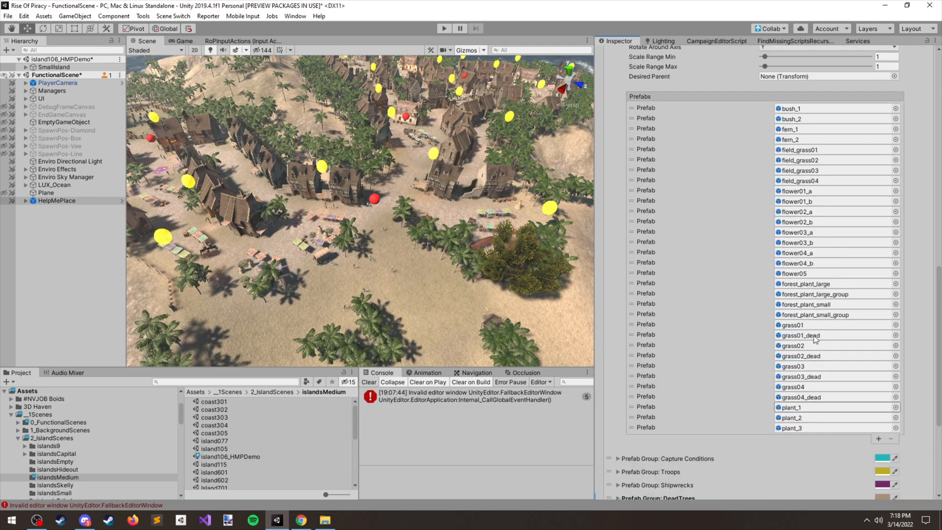
scroll(817, 136, up, 3)
Divide the Grass prefab group into smaller groups of 10 prefabs using the group utility
click(781, 94)
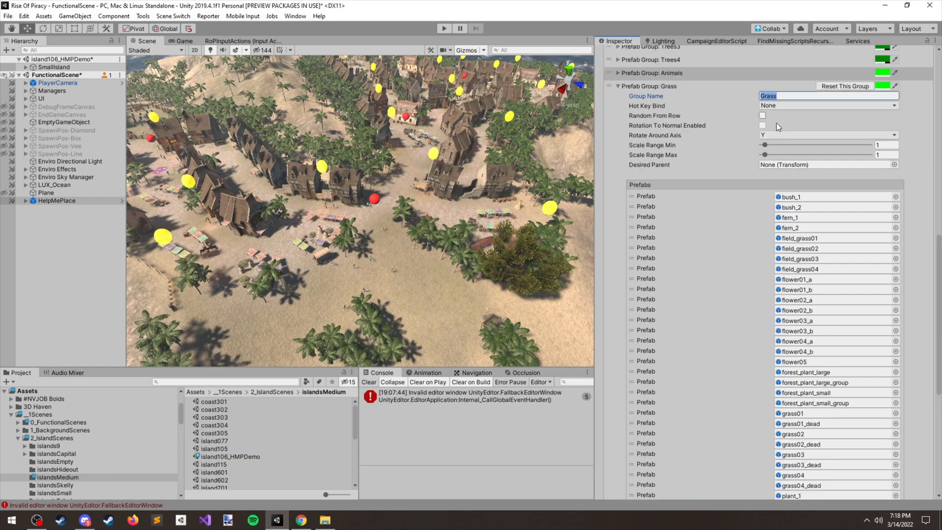
scroll(703, 287, down, 8)
click(781, 444)
text(Grass)
click(763, 463)
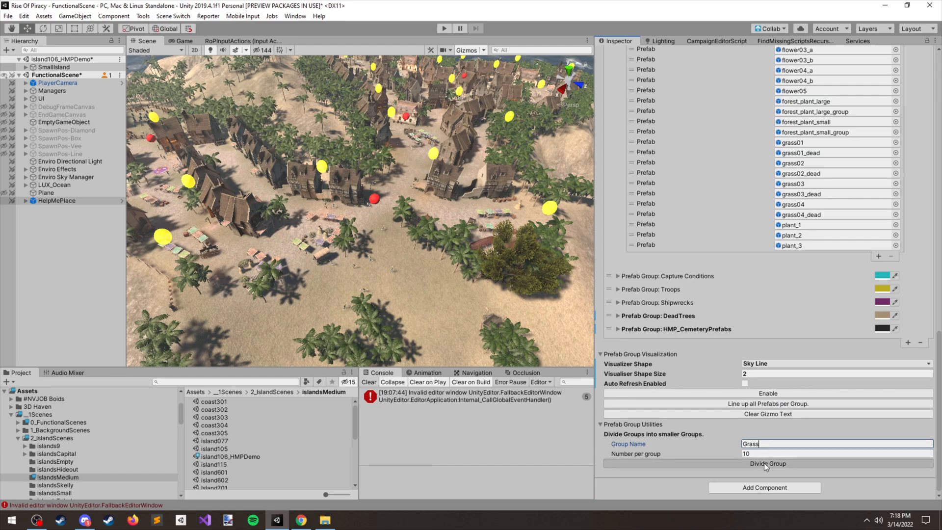
scroll(710, 251, down, 4)
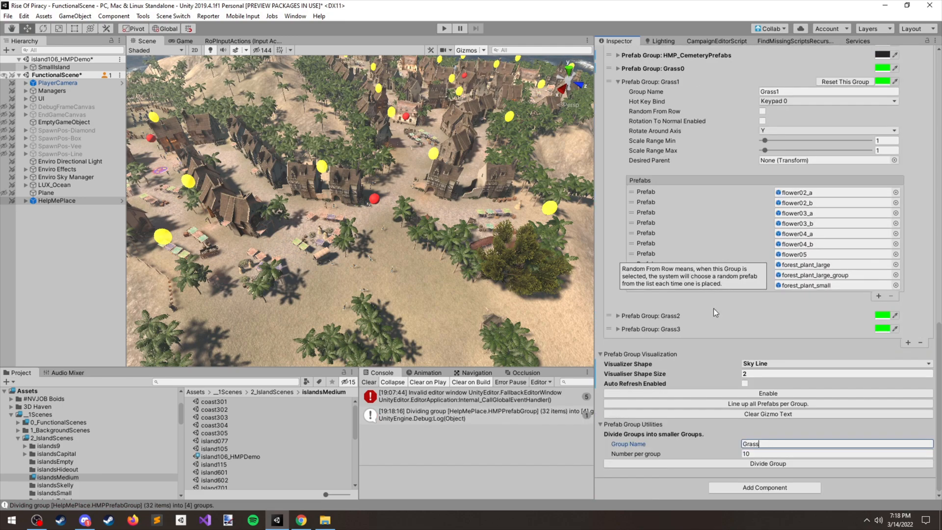
Expand the divided Grass0, Grass2 and Grass3 groups alongside Grass1
scroll(657, 183, up, 3)
click(626, 160)
scroll(691, 244, down, 3)
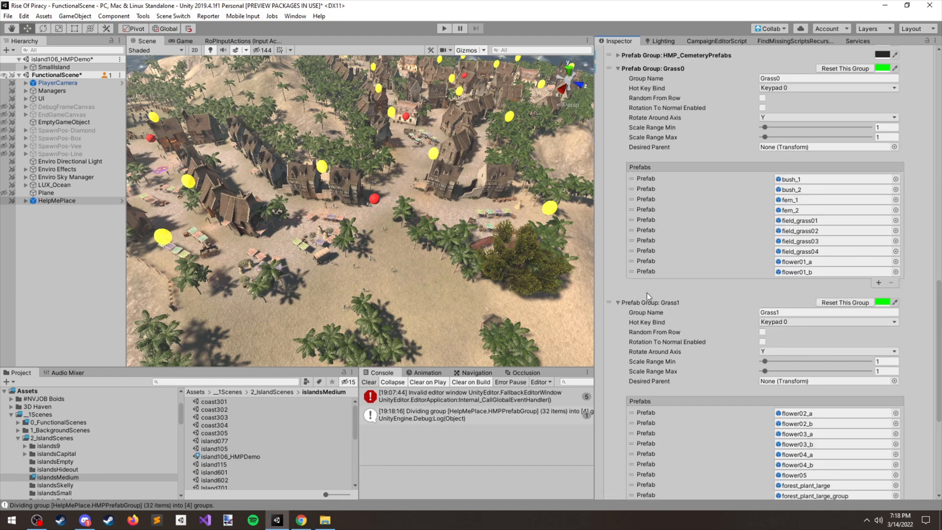
scroll(677, 339, down, 7)
click(641, 329)
click(635, 316)
scroll(755, 373, down, 3)
Compare the prefab lists and hot key bindings of the Grass0 to Grass3 groups
scroll(736, 382, up, 4)
scroll(746, 206, up, 8)
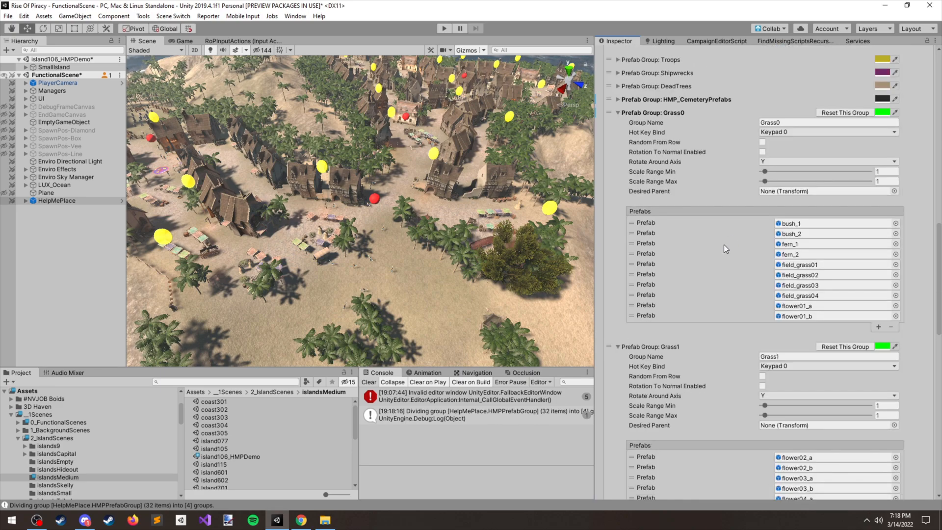
scroll(692, 228, up, 3)
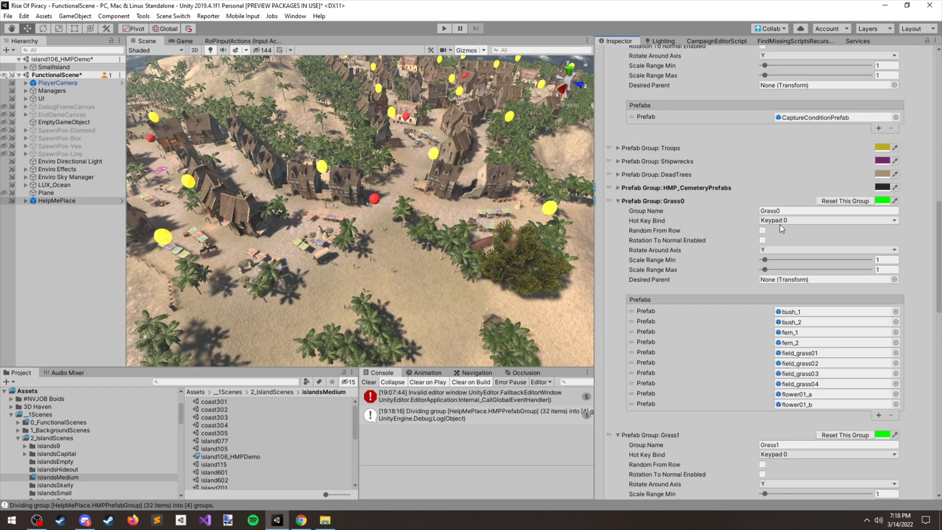
scroll(783, 229, down, 9)
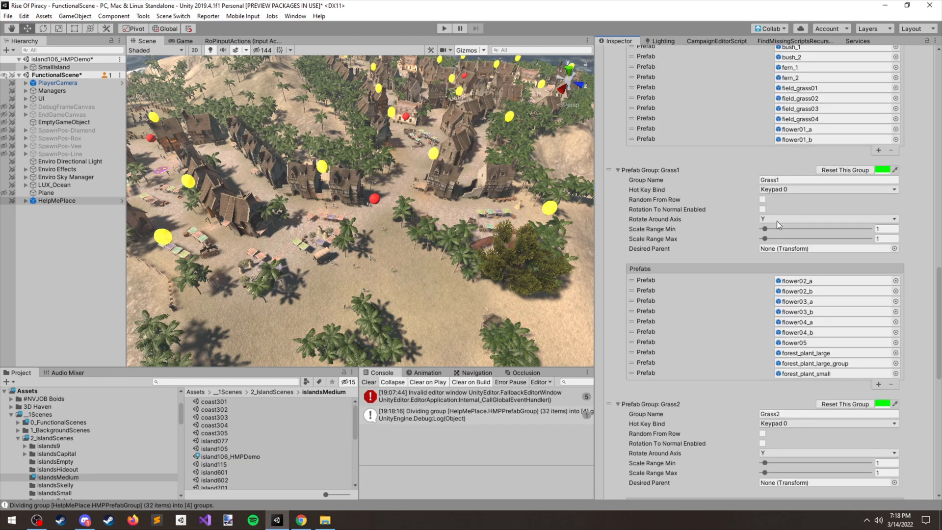
scroll(714, 236, down, 9)
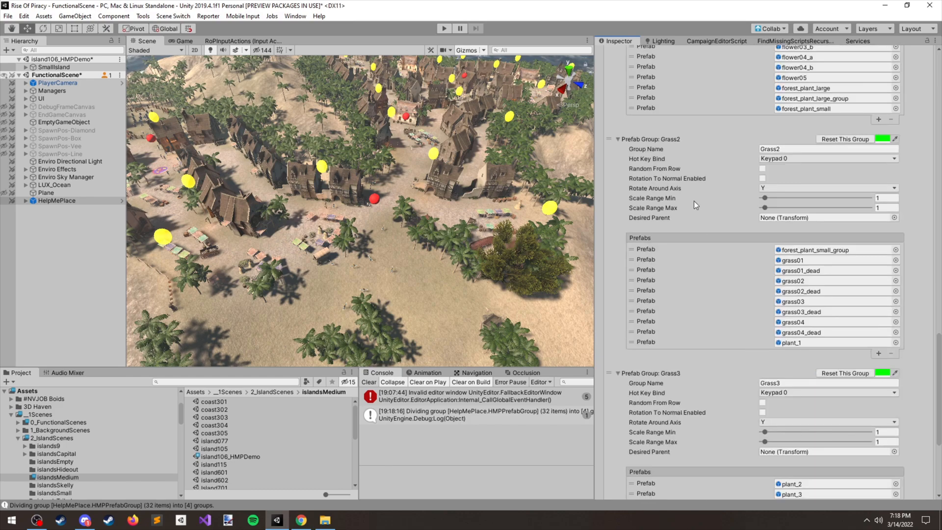
scroll(810, 324, down, 3)
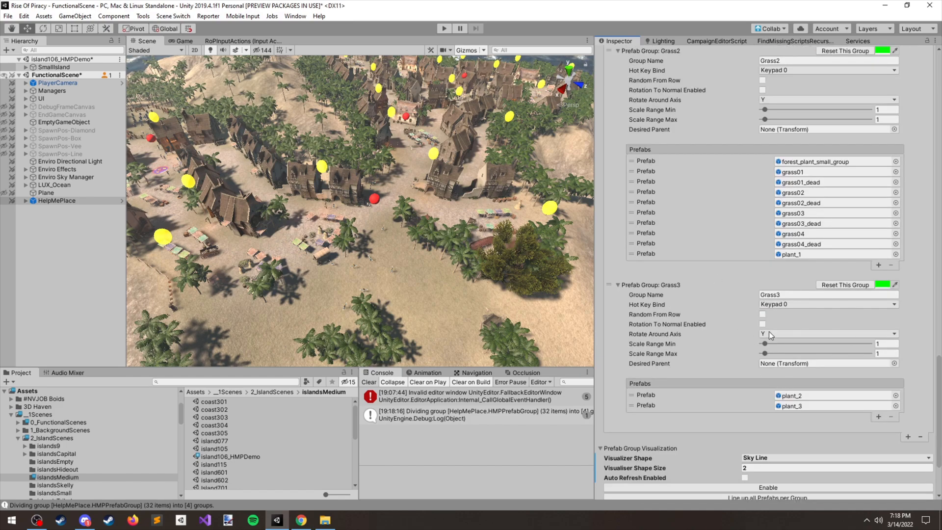
scroll(726, 339, up, 20)
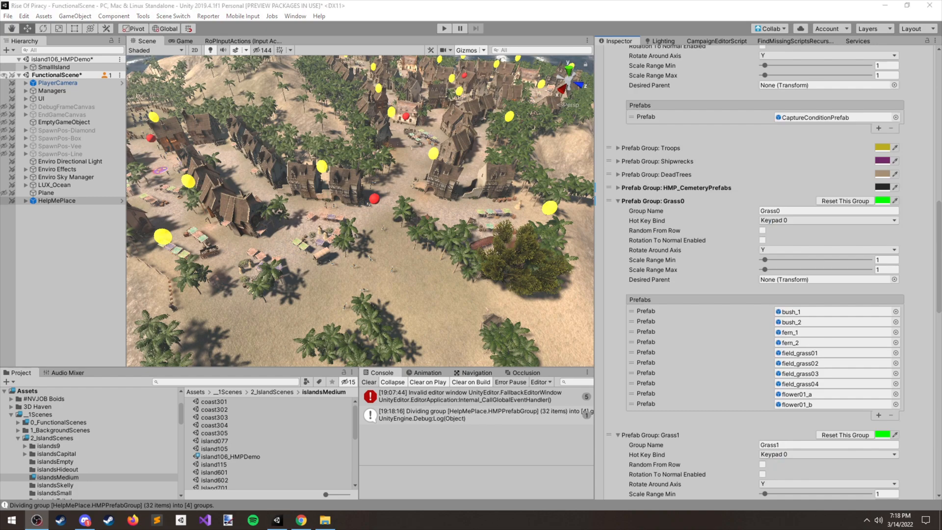
Collapse the Capture Conditions group and the four divided Grass groups to tidy the prefab group list
scroll(662, 219, up, 15)
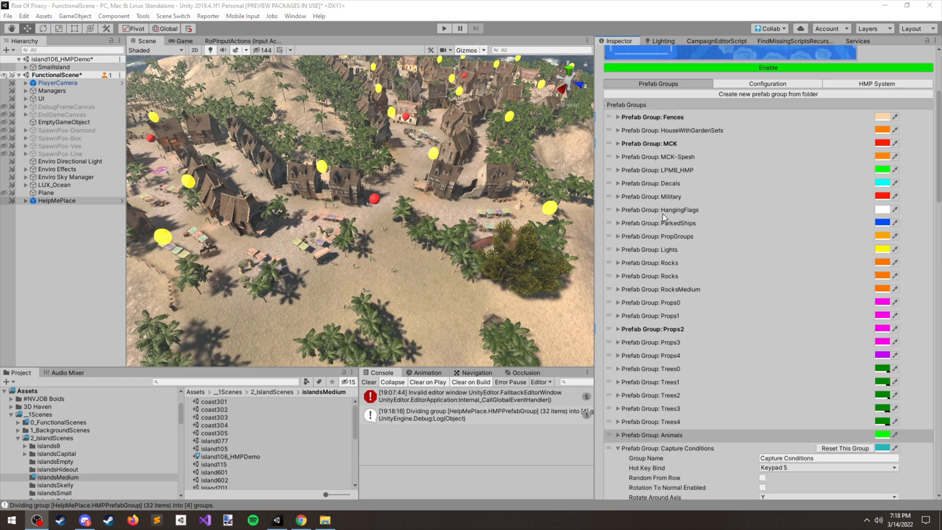
click(619, 448)
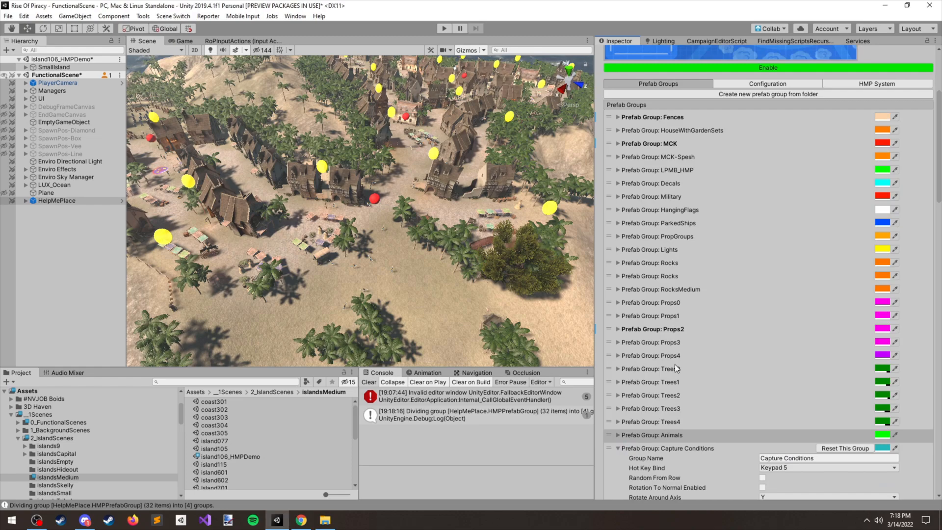
click(619, 448)
scroll(663, 404, down, 9)
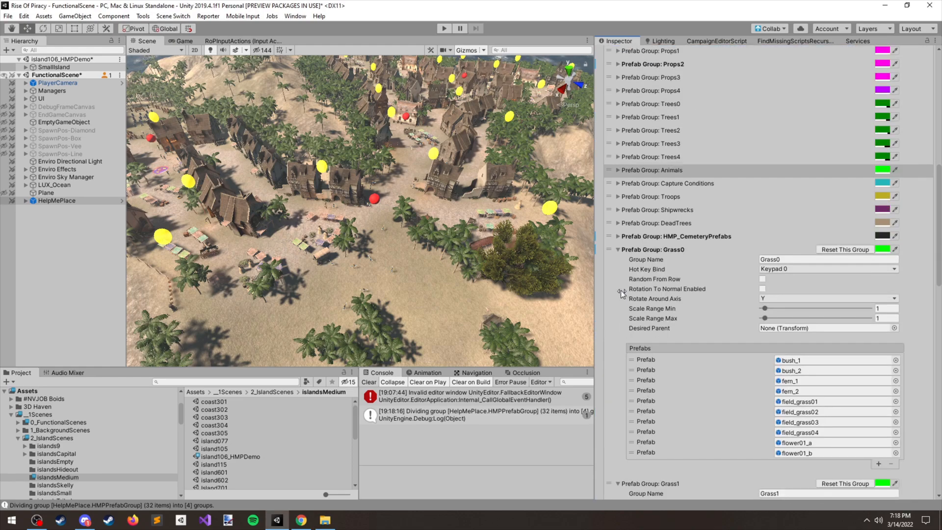
click(618, 250)
click(617, 263)
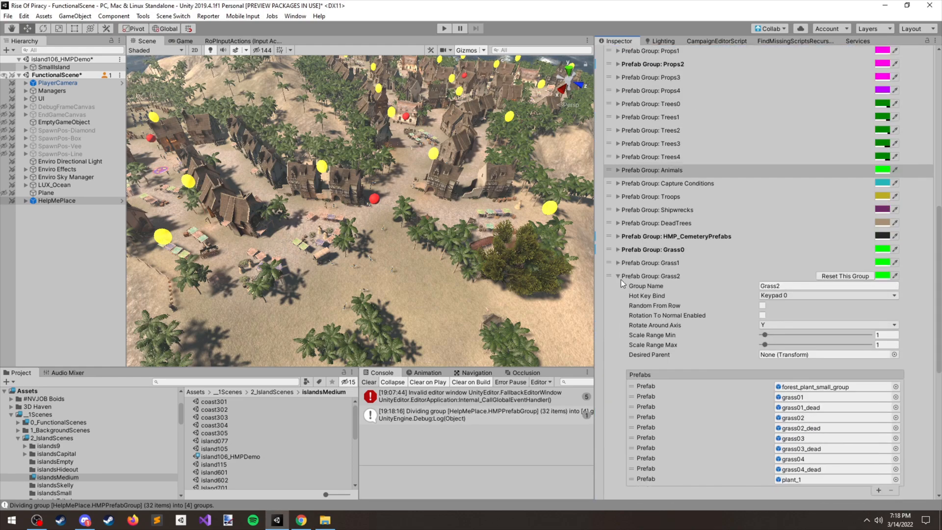
click(624, 276)
click(618, 274)
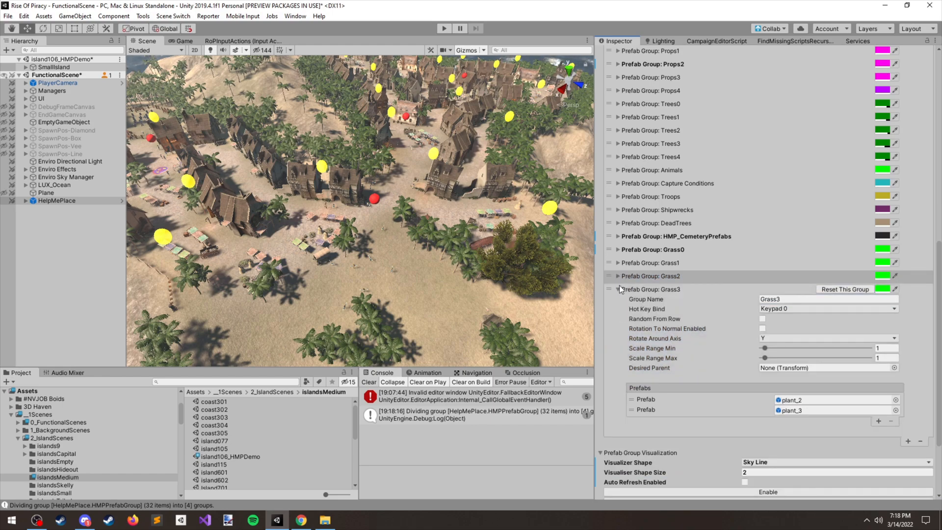
click(618, 288)
scroll(699, 223, up, 13)
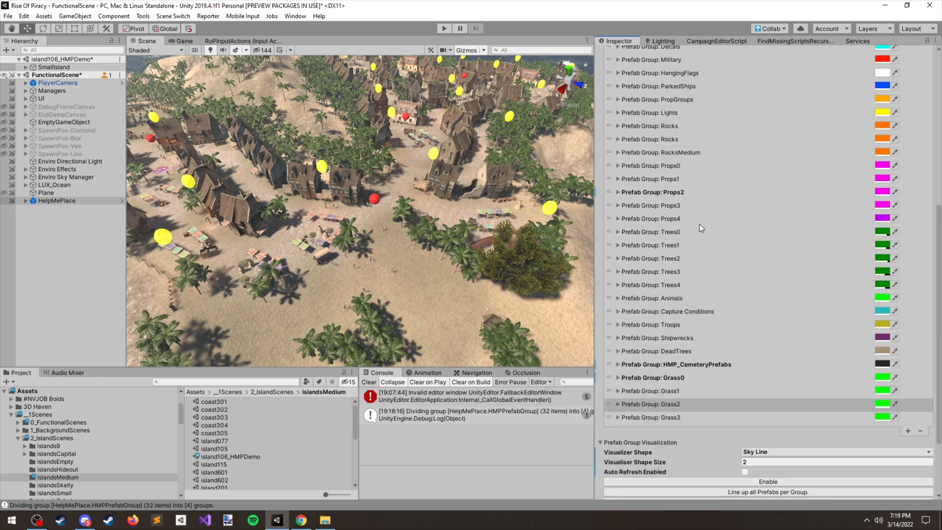
Survey the island village in the Scene view from wide and close viewpoints, including the group markers
scroll(402, 230, down, 5)
alt+drag(402, 230, 395, 252)
scroll(440, 187, up, 6)
scroll(395, 247, down, 3)
middle_drag(172, 221, 315, 241)
middle_drag(201, 250, 311, 278)
middle_drag(545, 260, 295, 262)
middle_drag(545, 282, 459, 272)
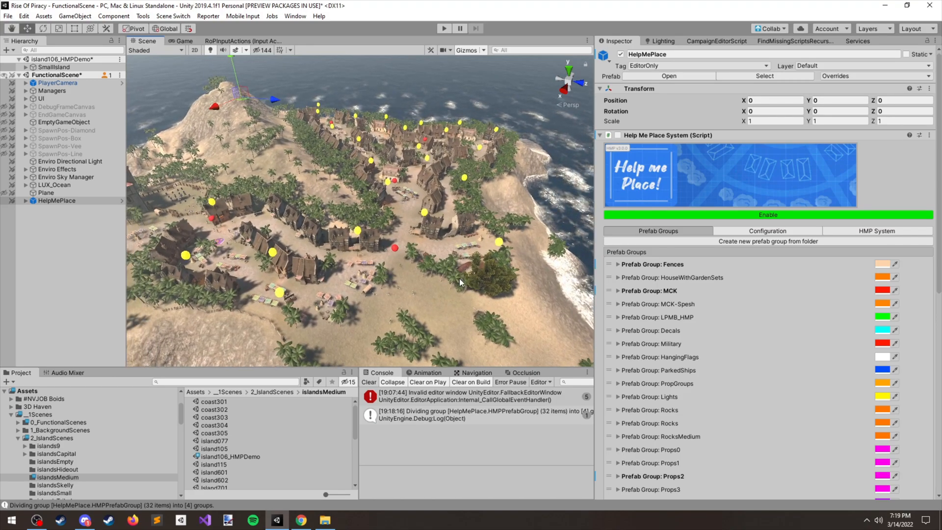
scroll(466, 324, up, 3)
alt+drag(460, 312, 504, 282)
scroll(487, 212, down, 3)
middle_drag(412, 294, 458, 290)
scroll(471, 270, down, 3)
scroll(450, 294, down, 3)
scroll(450, 294, up, 5)
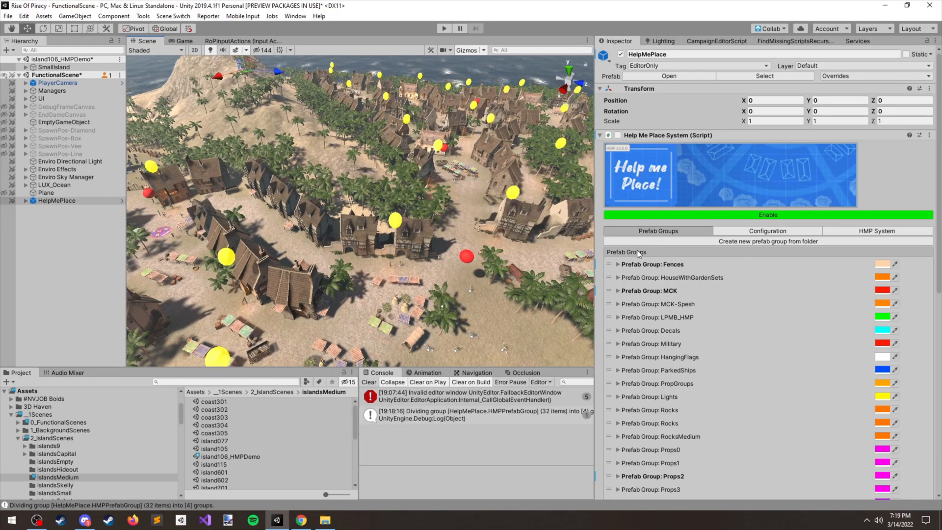
Open the Help Me Place configuration settings and activate the placement system in the Scene view
click(758, 233)
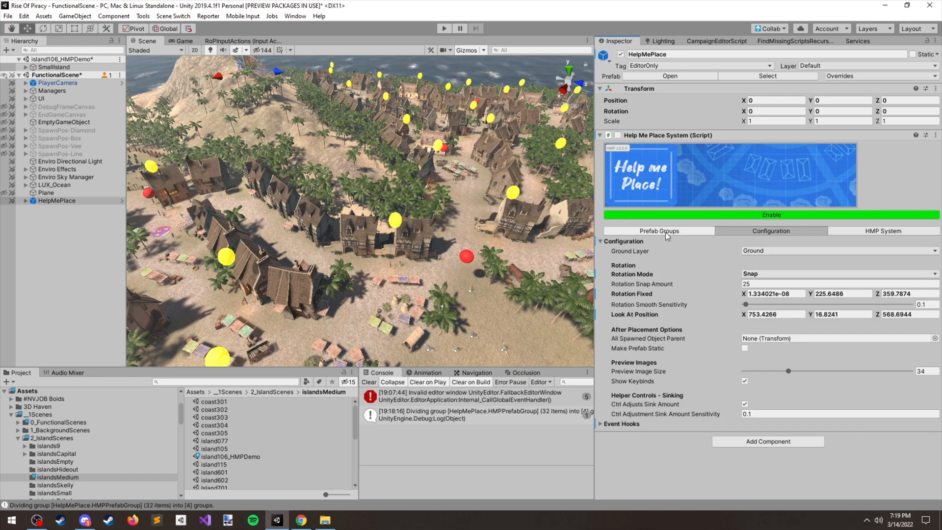
scroll(464, 234, up, 10)
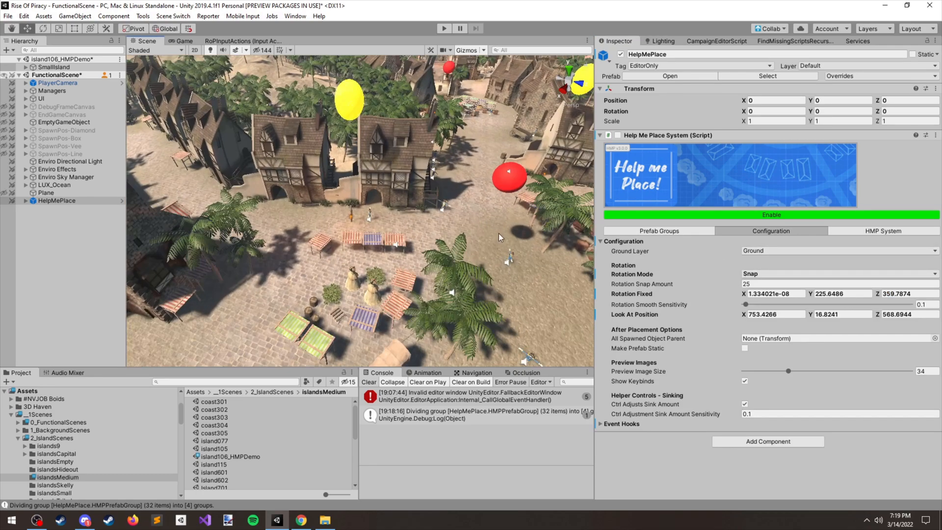
scroll(405, 237, down, 10)
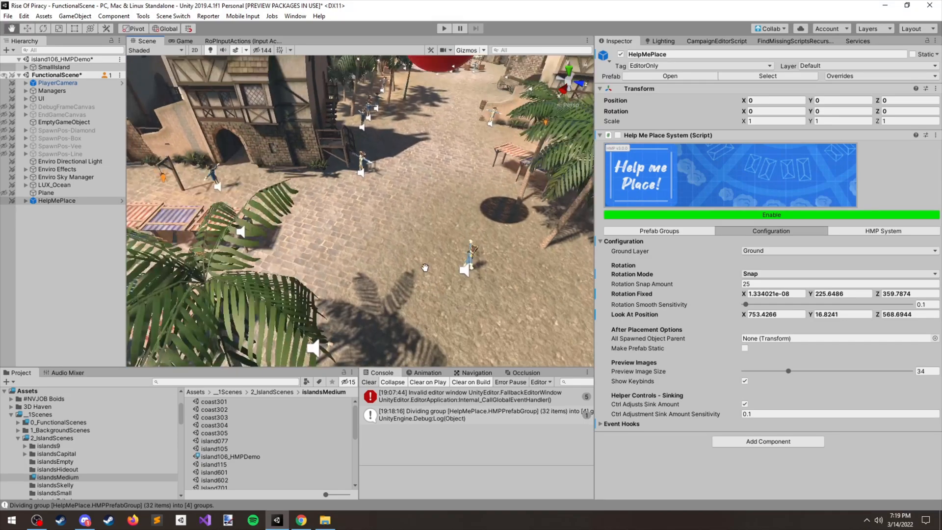
key(space)
Cycle the active prefab group to LPMB_HMP and position the bakery blueprint over the cobbled village street
scroll(421, 245, down, 4)
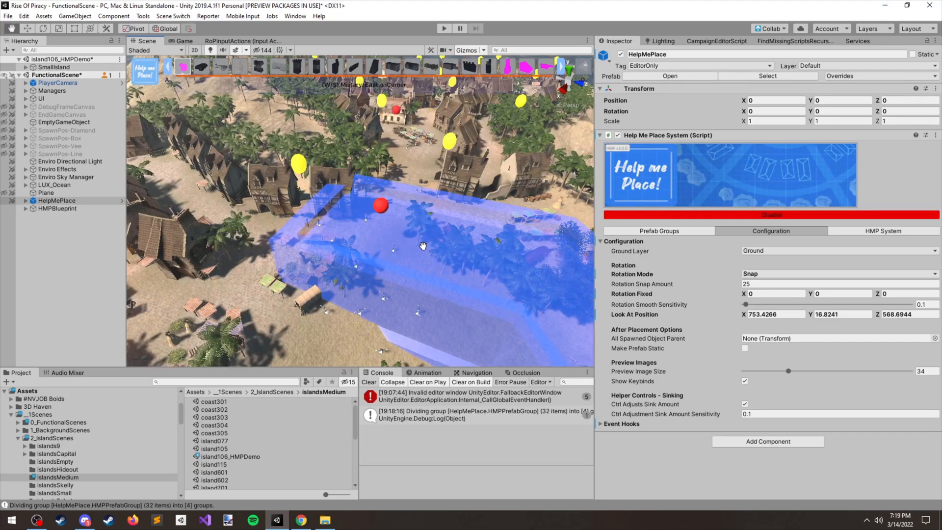
key(w)
key(w)
key(w)
key(w)
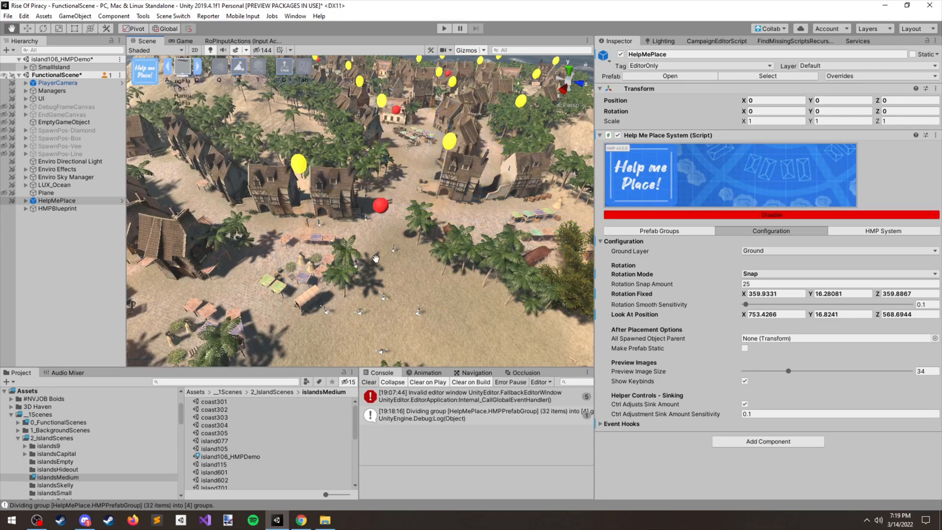
scroll(410, 251, up, 10)
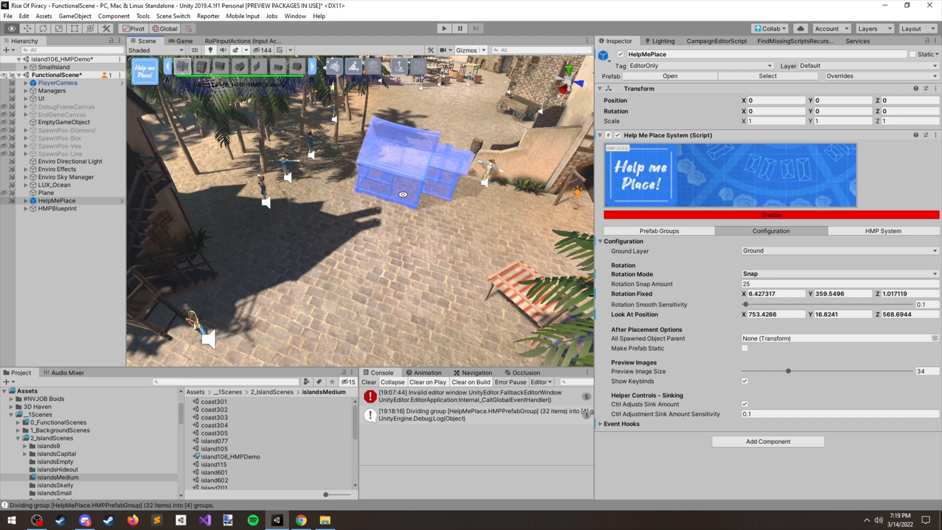
Place several bakery buildings close together on the cobbled street and undo the placements
click(408, 154)
click(287, 194)
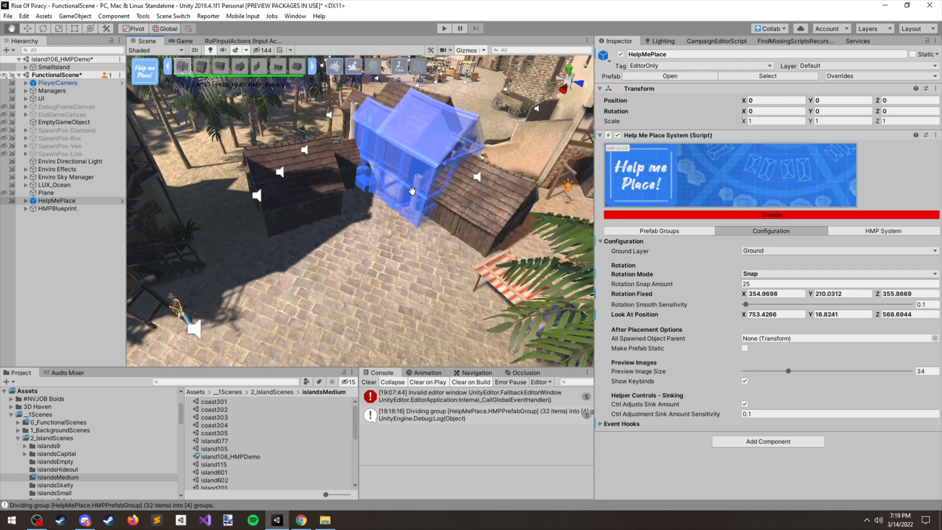
click(406, 275)
scroll(300, 211, down, 7)
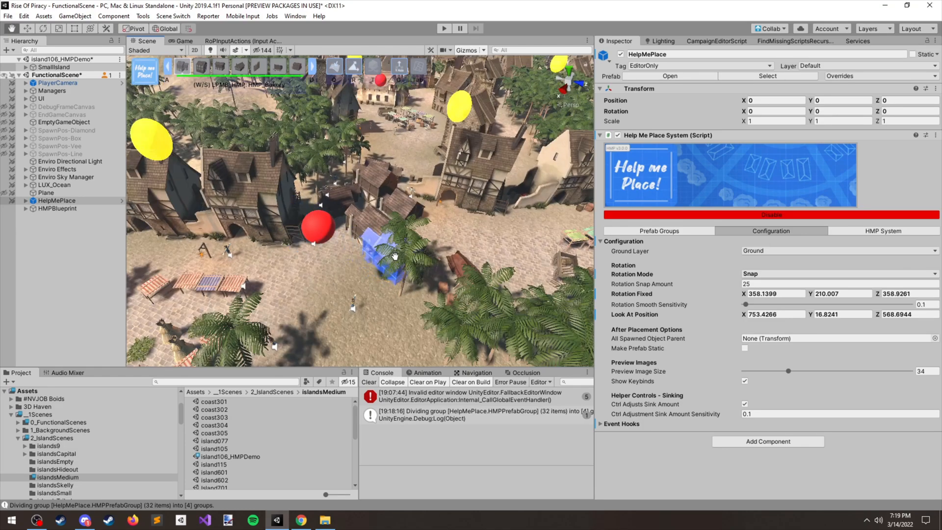
scroll(394, 257, up, 7)
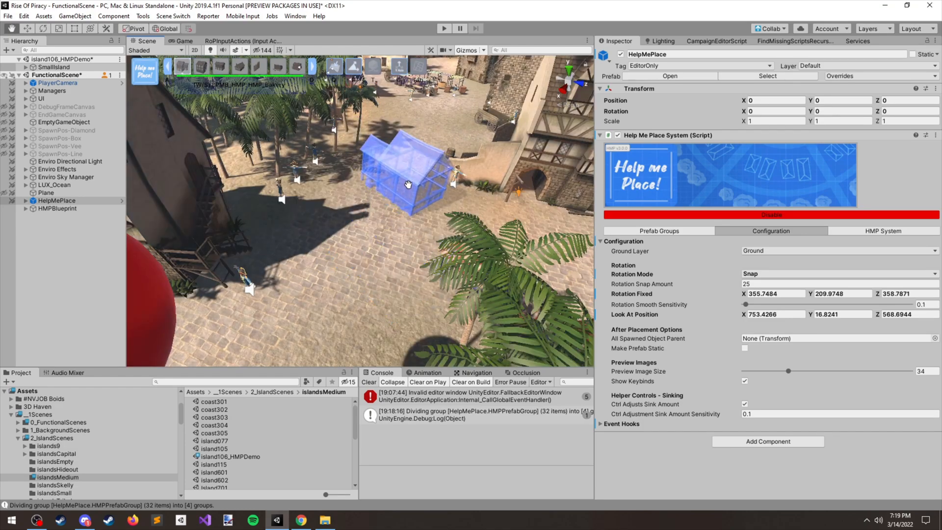
Rotate the bakery blueprint on the cobbled street and switch to the next prefab in the LPMB_HMP group
shift+scroll(395, 169, up, 4)
middle_drag(386, 184, 390, 219)
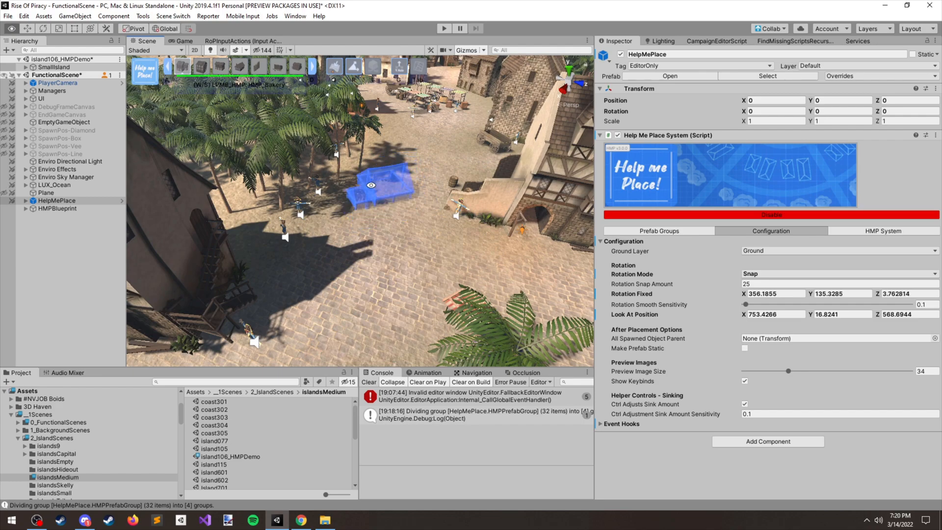
key(d)
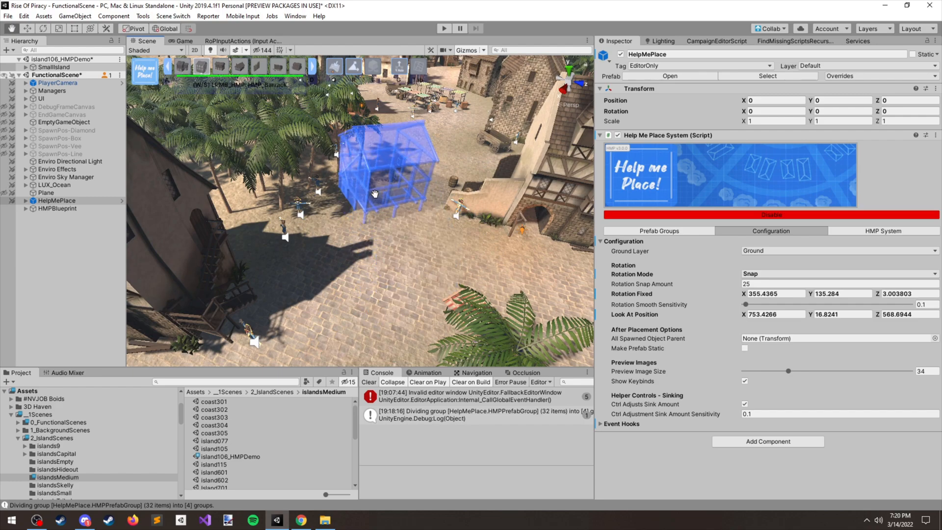
Place several different LPMB_HMP buildings around the cobbled village street, rotating the blueprint between placements, and undo the last placement
key(d)
click(413, 173)
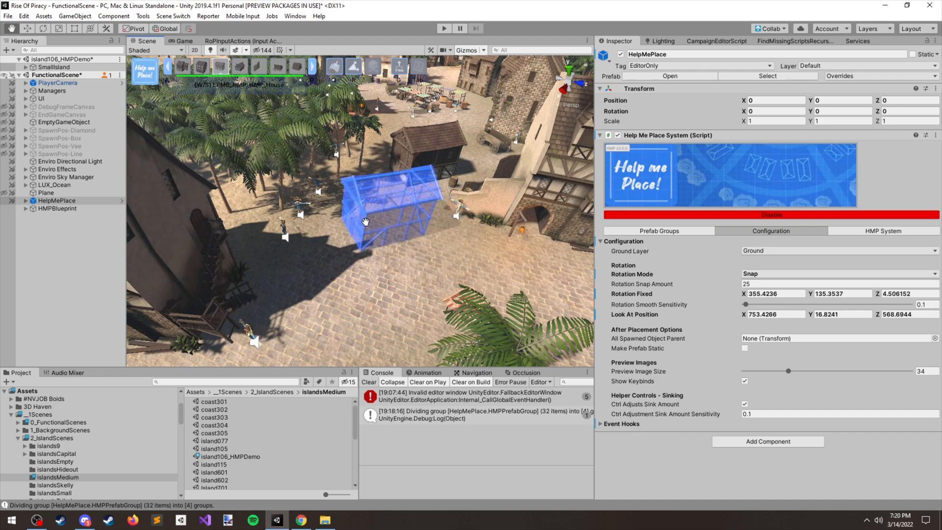
key(a)
key(a)
click(360, 187)
shift+scroll(429, 239, down, 1)
click(427, 241)
middle_drag(329, 290, 327, 288)
shift+scroll(328, 287, down, 1)
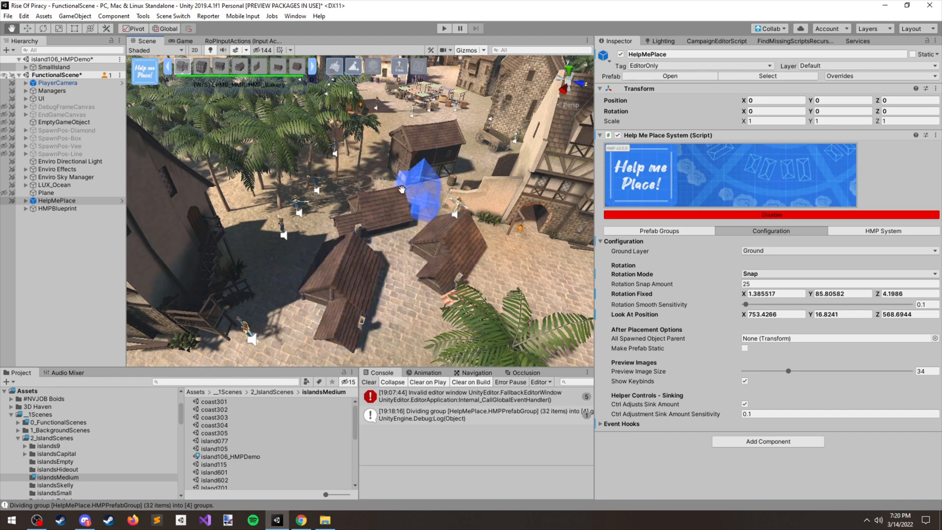
key(ctrl+z)
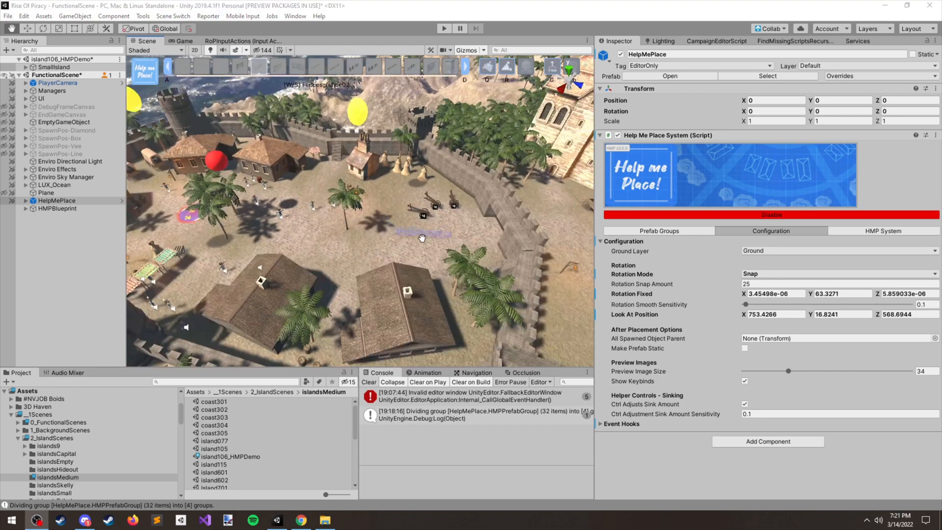
Rotate the fence02 blueprint back and forth in snap increments over the fort's cobbled courtyard and leave placement mode
scroll(374, 245, up, 5)
shift+scroll(396, 257, down, 2)
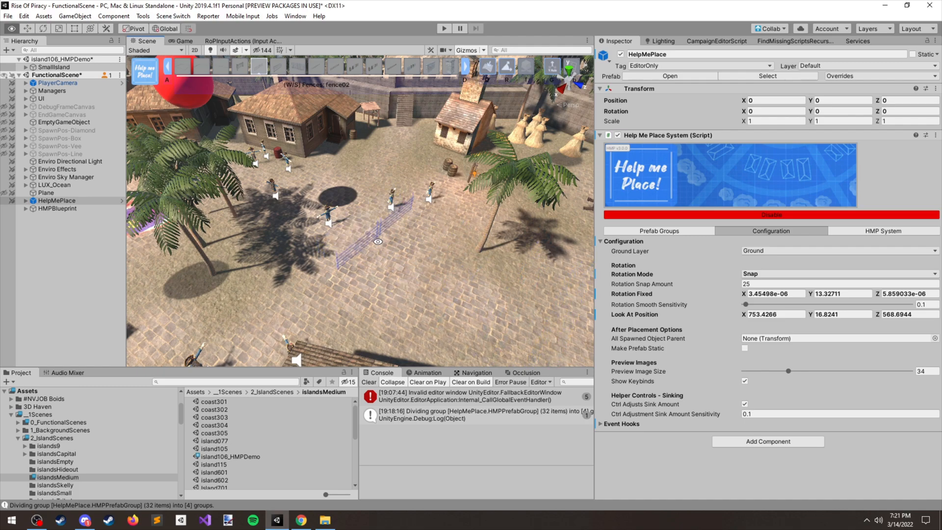
shift+scroll(378, 242, up, 1)
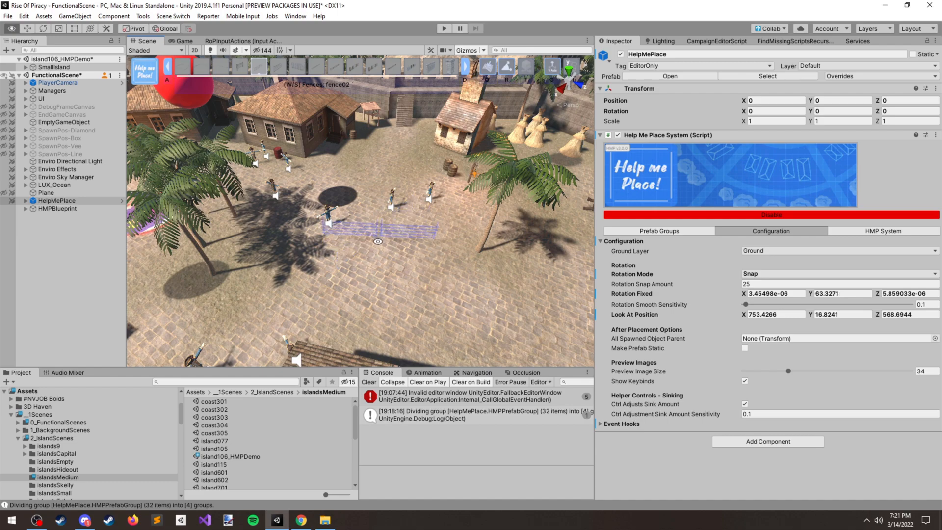
shift+scroll(378, 241, down, 8)
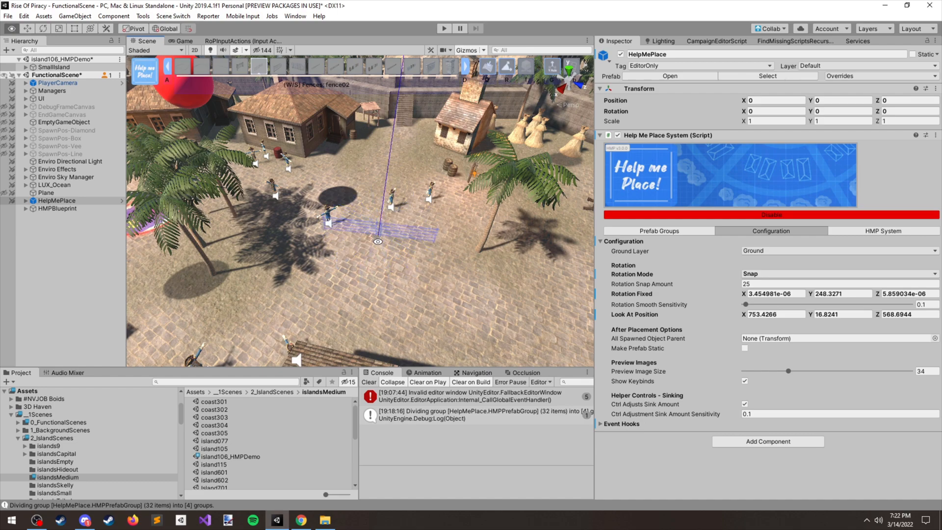
shift+scroll(377, 241, up, 8)
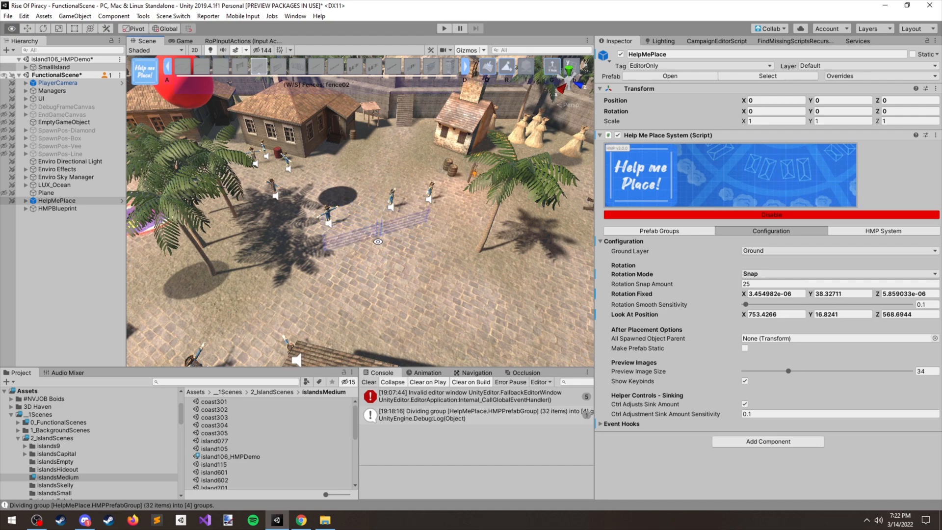
shift+scroll(377, 241, down, 5)
shift+scroll(377, 241, down, 3)
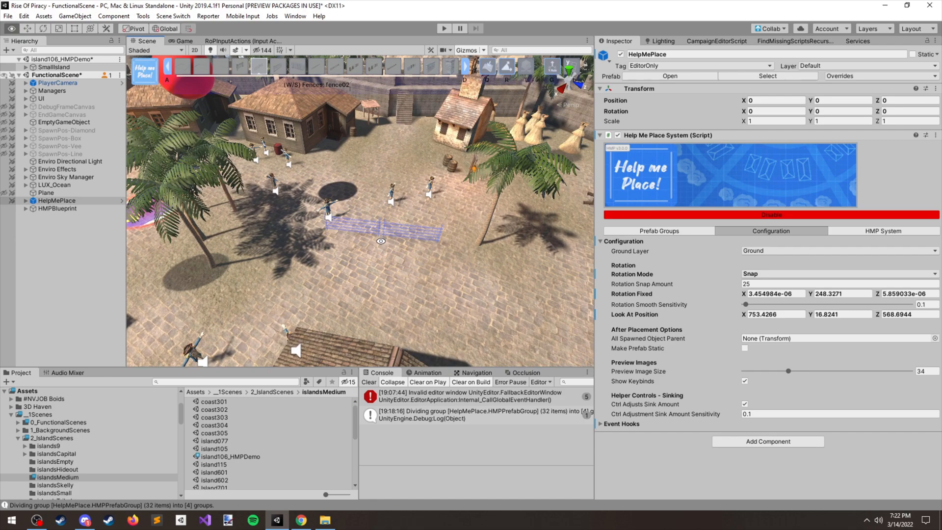
shift+scroll(390, 241, up, 3)
scroll(391, 241, down, 8)
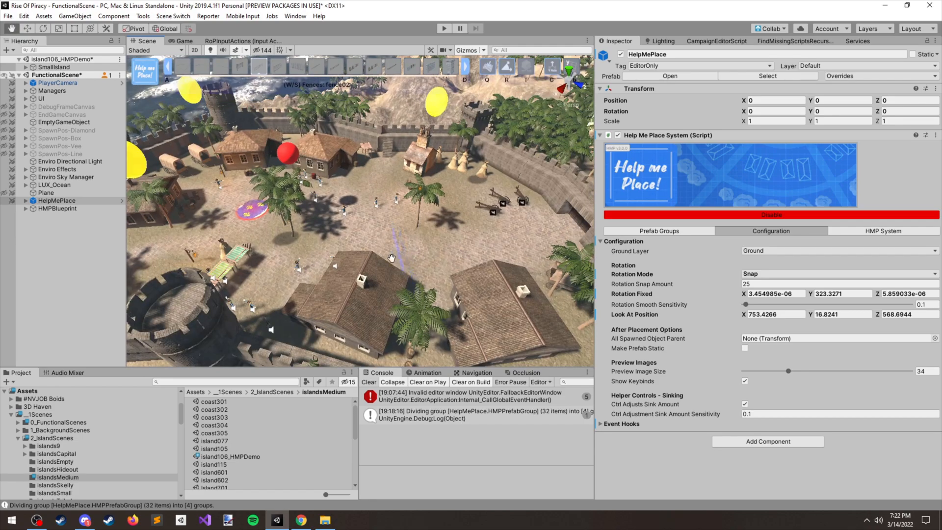
middle_drag(442, 245, 352, 265)
key(Escape)
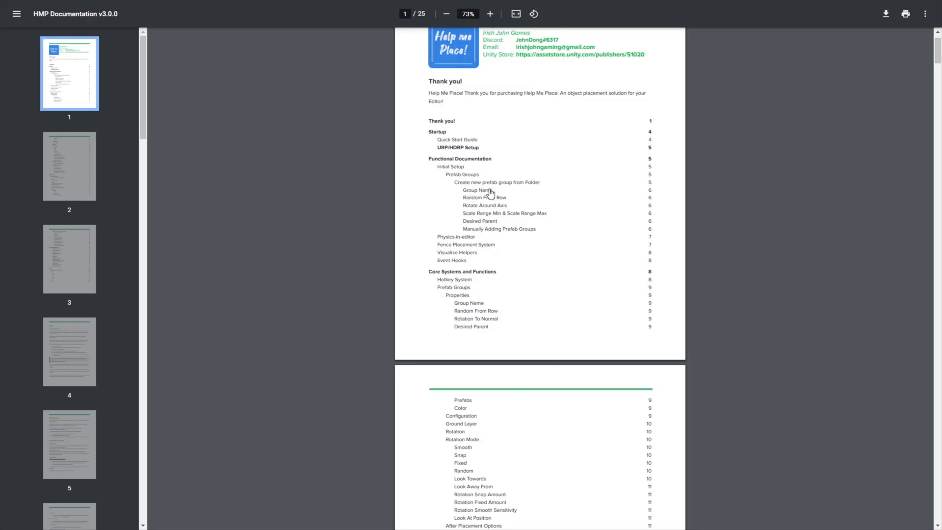
Switch to the HMP Documentation v3.0.0 PDF and skim from the table of contents to the version history near the end
scroll(425, 155, up, 1)
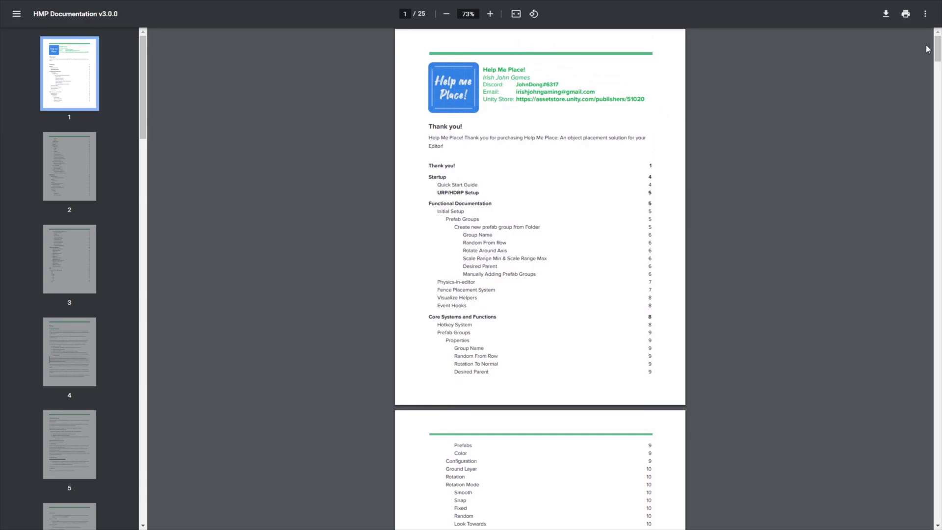
drag(936, 51, 938, 493)
scroll(560, 413, down, 4)
scroll(542, 432, up, 3)
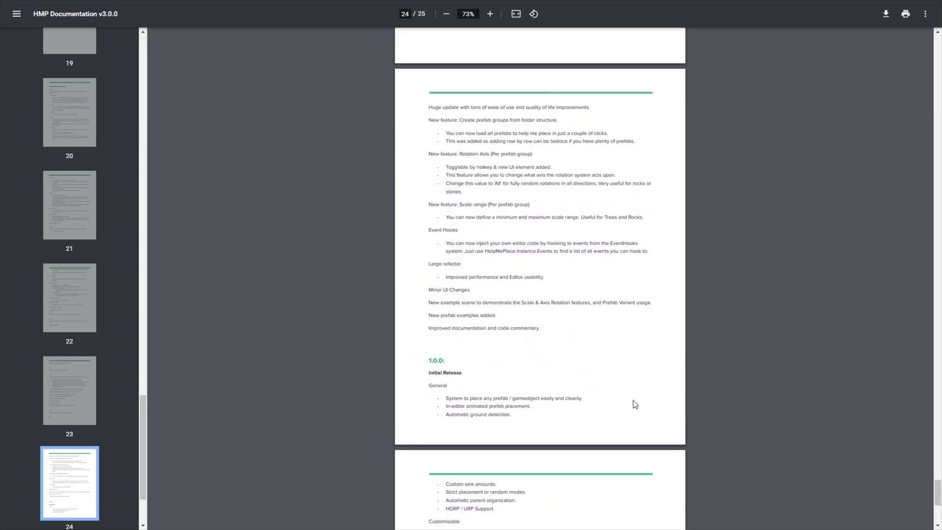
key(Home)
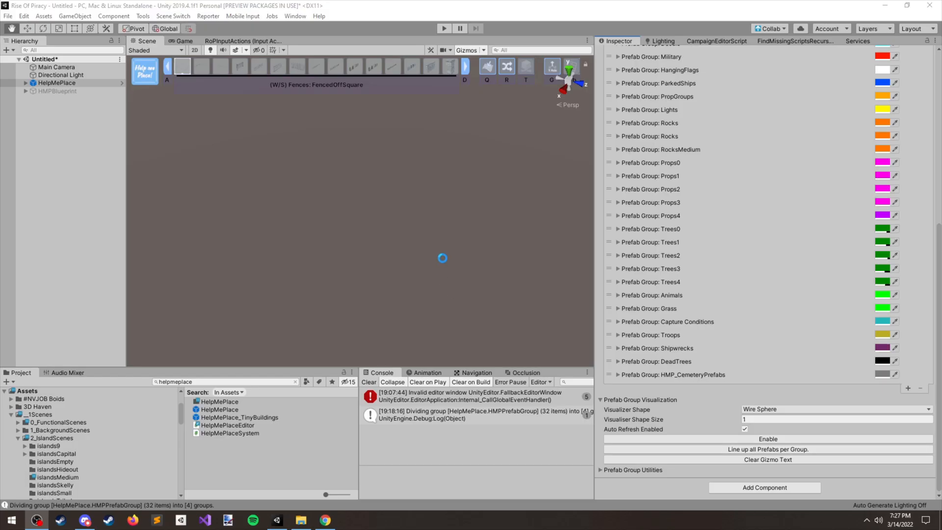
Line up all prefabs per group in the untitled scene
click(442, 261)
click(748, 450)
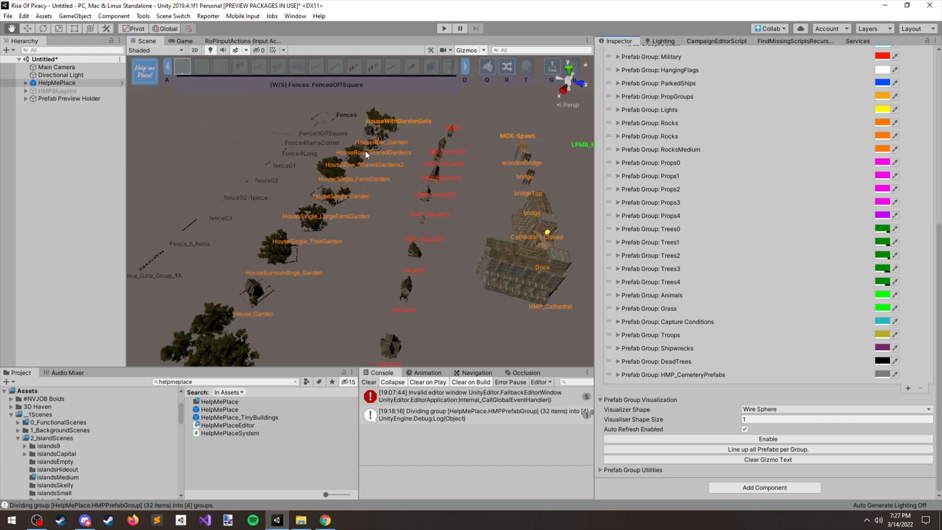
scroll(393, 162, down, 5)
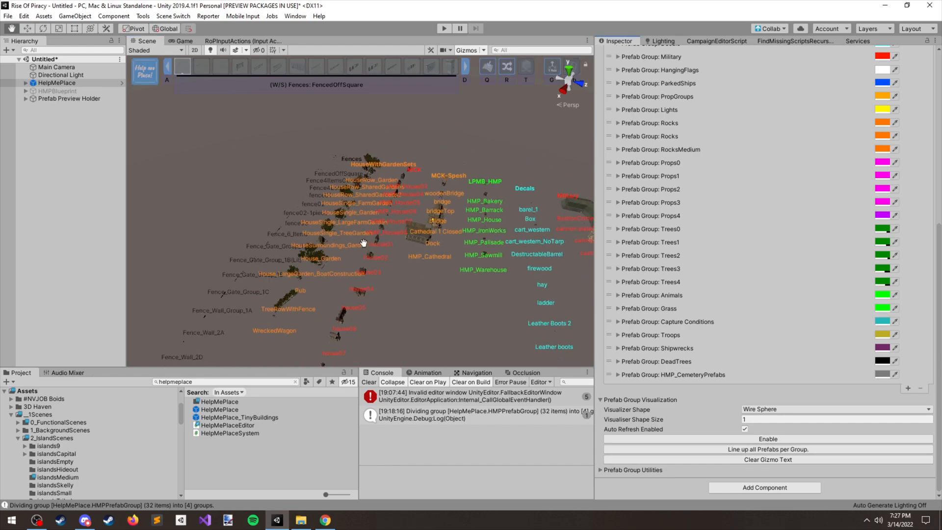
Examine the lined-up prefab rows up to the oversized stone wall and deactivate the placement system
right_drag(364, 243, 530, 236)
middle_drag(345, 216, 498, 185)
scroll(399, 284, up, 5)
middle_drag(305, 213, 348, 237)
right_drag(349, 238, 511, 138)
scroll(452, 149, up, 3)
key(w)
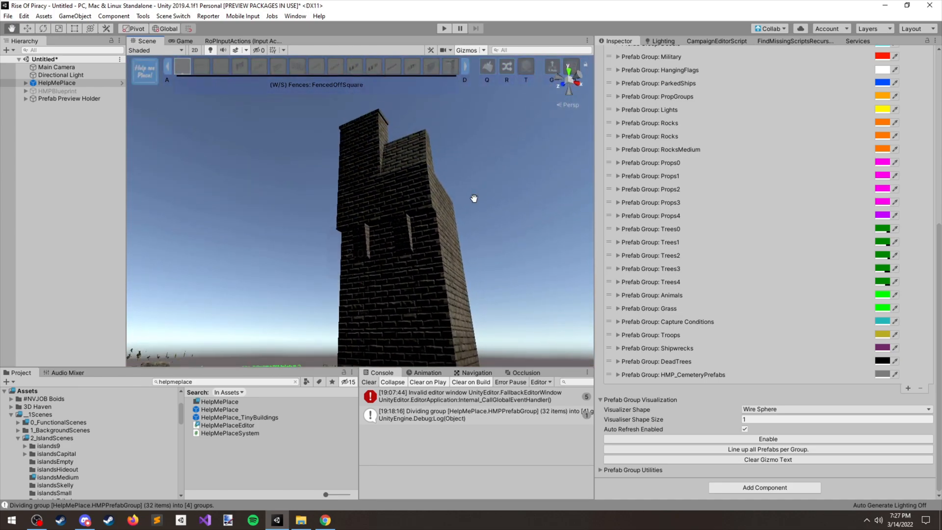
key(s)
key(Escape)
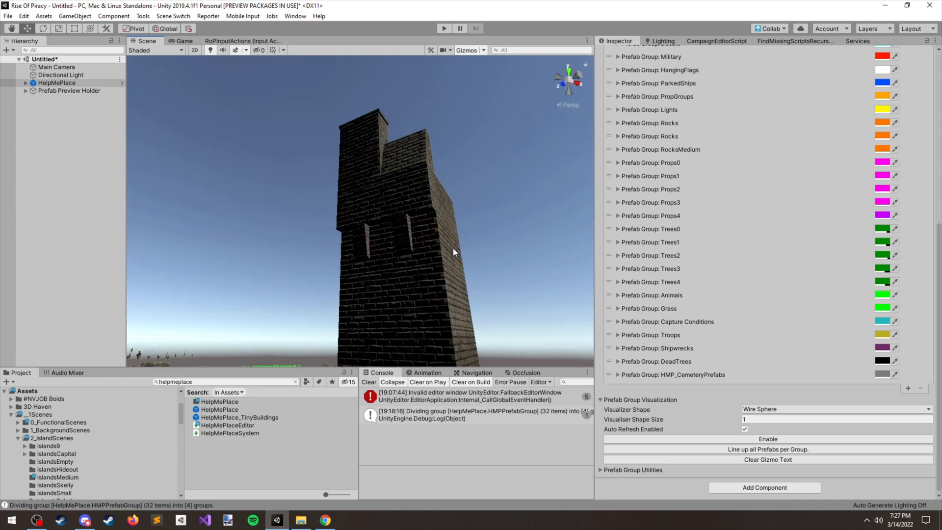
Select the oversized Wall_6_Items prefab in the Military row and set its X, Y and Z scale to 0.1
right_drag(454, 243, 647, 211)
key(d)
right_drag(289, 206, 411, 214)
click(412, 214)
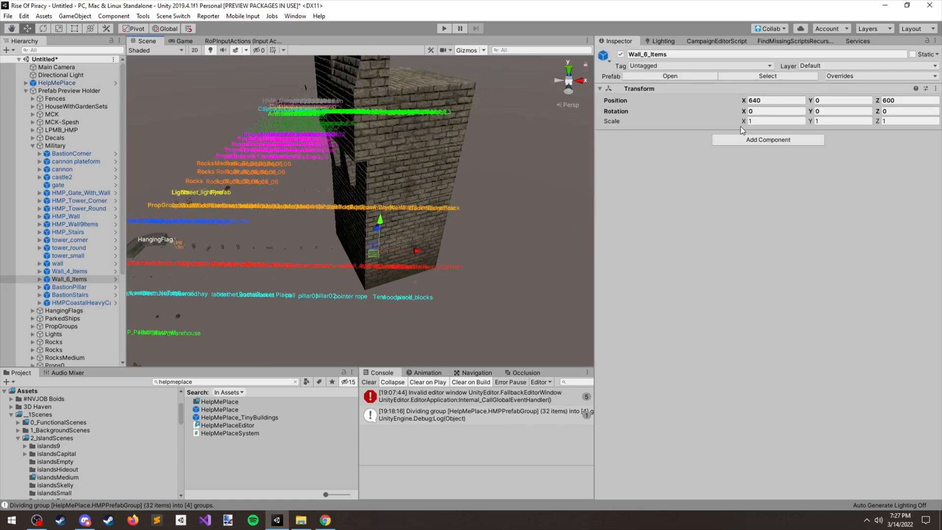
text(0.)
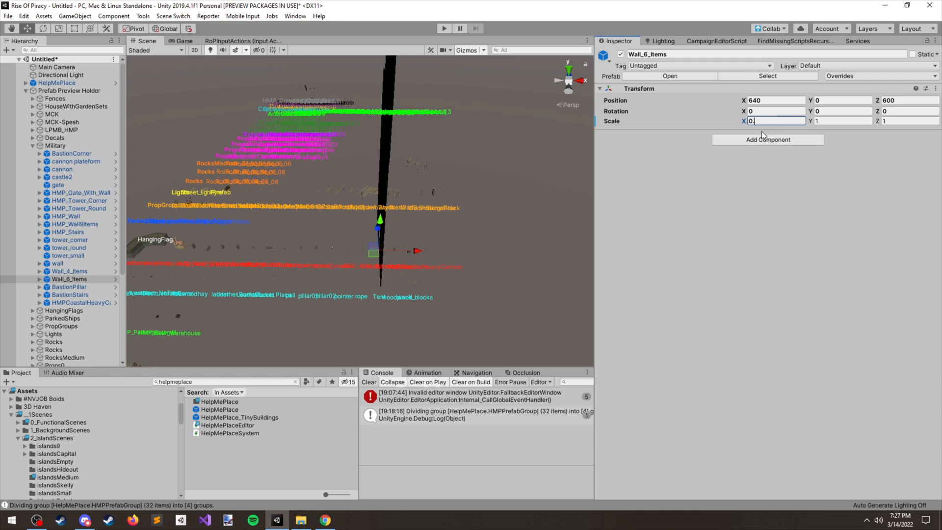
text(1)
click(835, 123)
text(0.1)
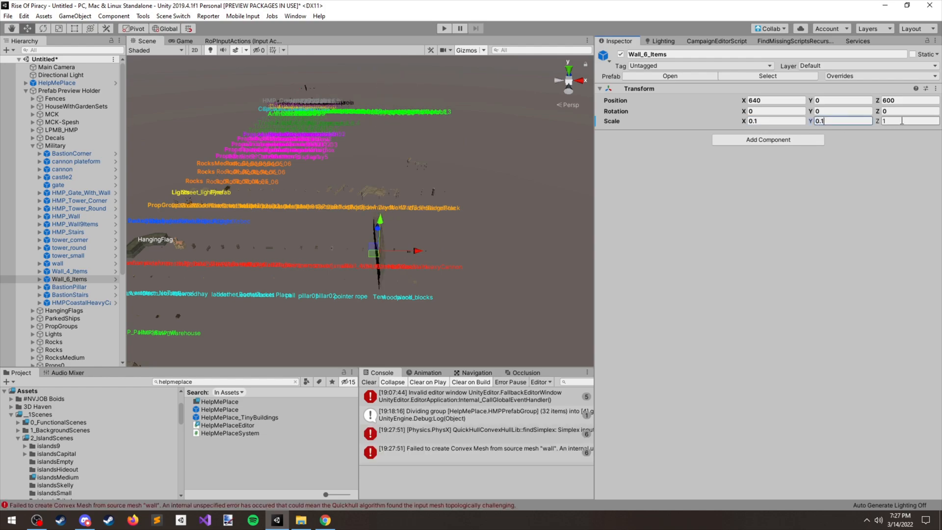
Compare the rescaled wall with its neighbours and apply all of its overrides to the Wall_6_Items prefab
scroll(422, 251, up, 5)
middle_drag(427, 249, 461, 204)
key(f)
scroll(420, 228, down, 3)
scroll(184, 232, down, 5)
middle_drag(184, 232, 389, 270)
scroll(389, 269, down, 3)
middle_drag(483, 233, 375, 246)
right_drag(462, 267, 455, 236)
click(852, 77)
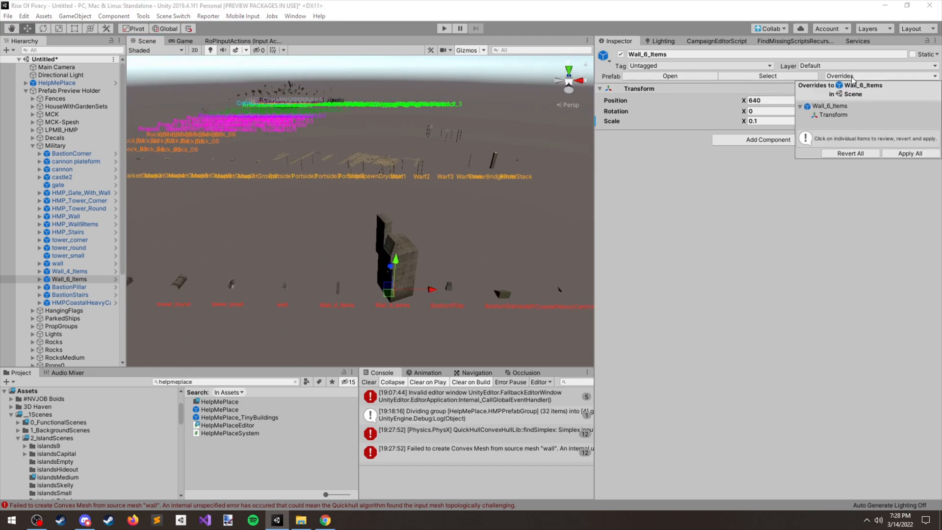
click(892, 153)
Look over the rows of prefabs in the scene, collapse the Military group and reopen the Prefab Preview Holder's list of groups
right_drag(511, 181, 314, 219)
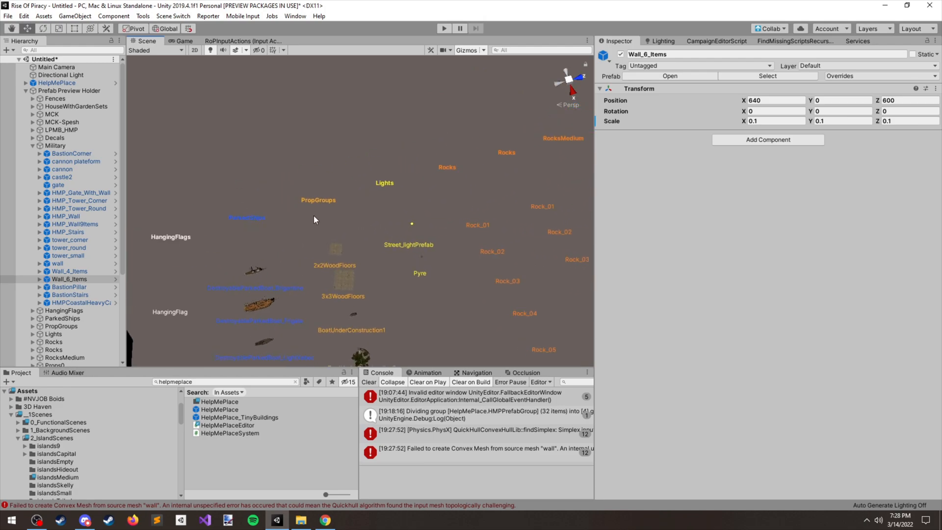
click(376, 171)
right_drag(471, 213, 377, 166)
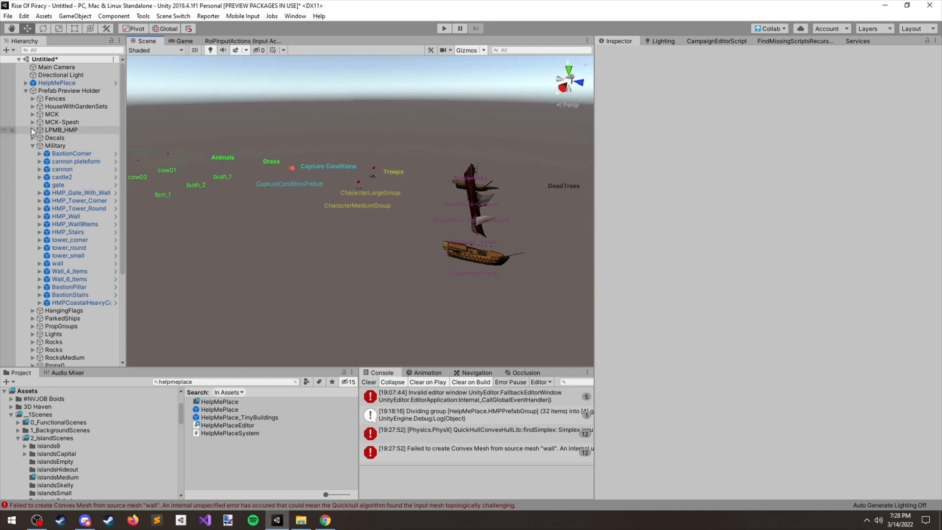
click(53, 143)
key(Left)
click(74, 93)
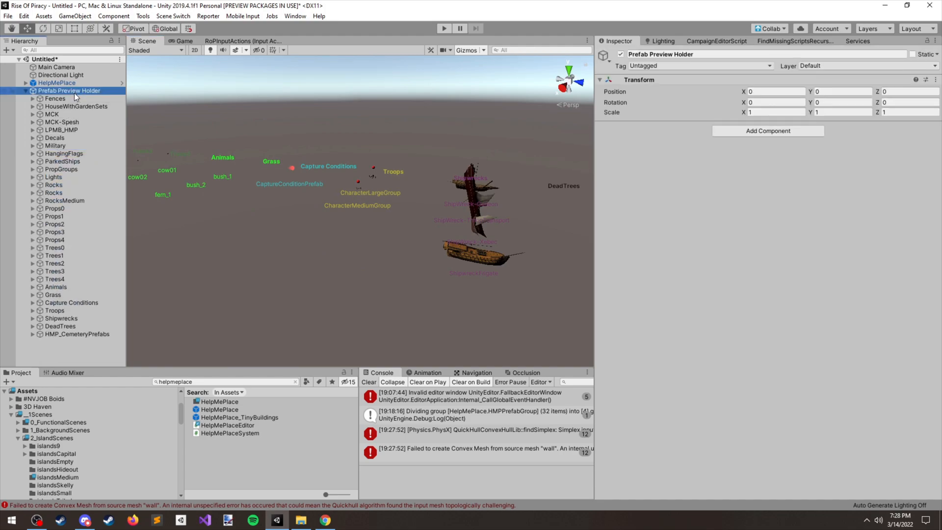
key(Left)
right_drag(482, 213, 326, 185)
click(54, 93)
key(Right)
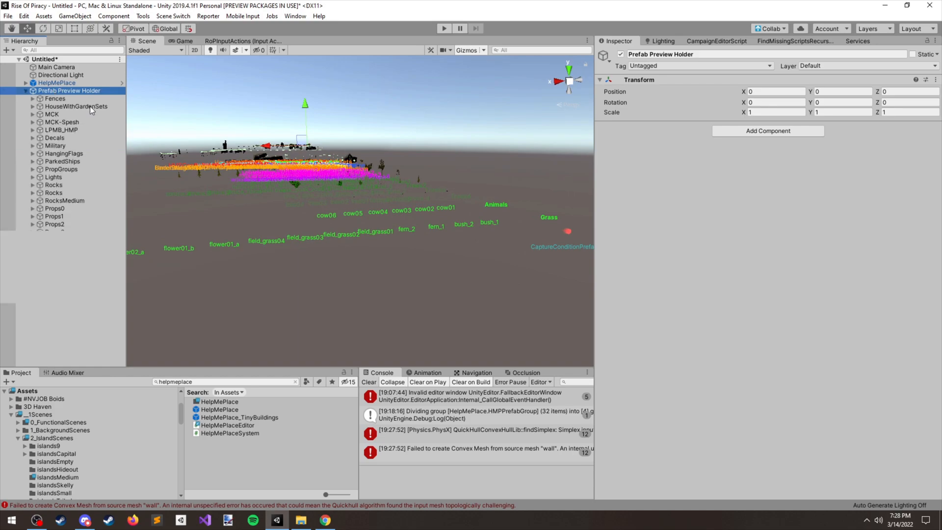
Step through the group objects under Prefab Preview Holder in the hierarchy and reselect the holder
key(Down)
key(Down)
key(Down)
key(Down)
key(Down)
key(Down)
key(Down)
key(Down)
key(Down)
key(Down)
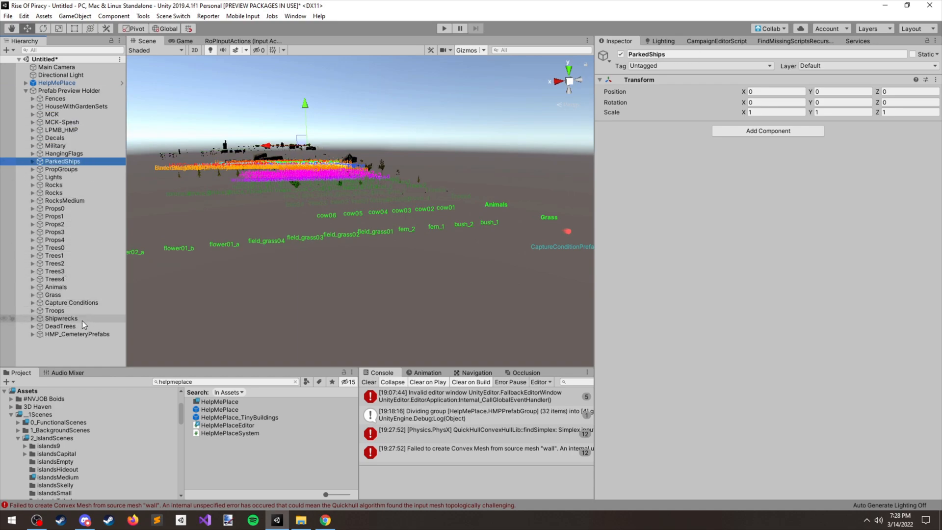
click(76, 263)
key(Up)
key(Up)
key(Up)
key(Up)
click(71, 92)
Examine the lined-up animals, troops, shipwrecks and tree prefabs in the scene, framing one of them up close
right_drag(392, 219, 759, 270)
right_drag(381, 212, 284, 169)
drag(251, 184, 251, 182)
right_drag(262, 198, 167, 185)
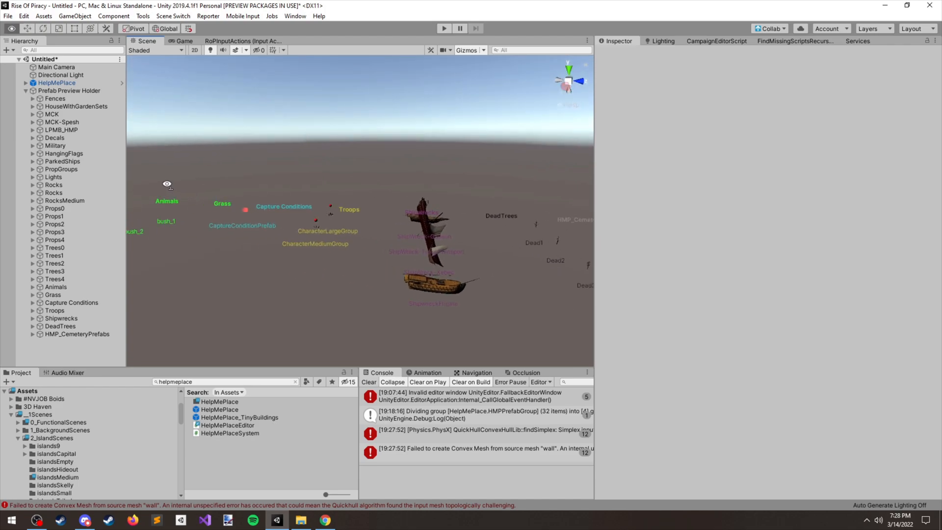
right_drag(338, 201, 206, 185)
click(311, 210)
key(f)
right_drag(365, 139, 385, 193)
click(443, 134)
scroll(385, 193, down, 4)
Delete the Prefab Preview Holder and clear the gizmo text in HelpMePlace's prefab group visualization
click(31, 91)
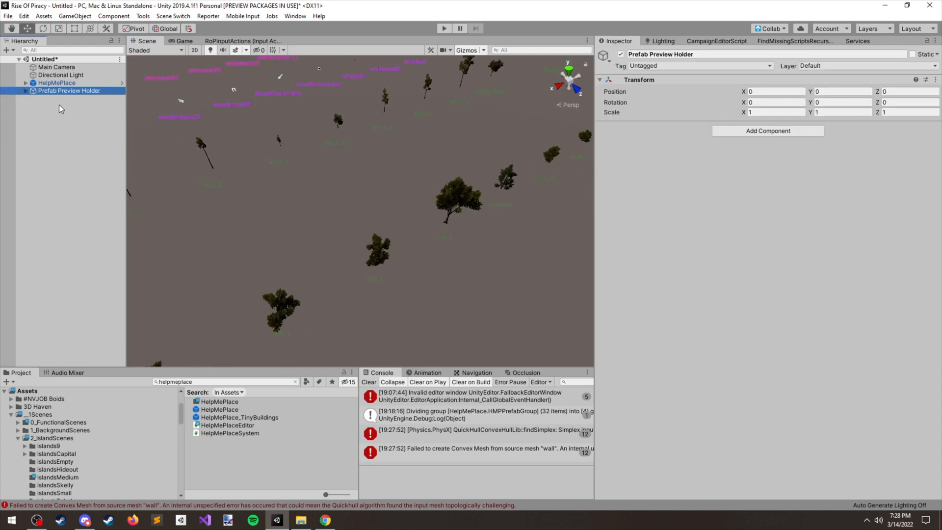
key(f)
click(64, 84)
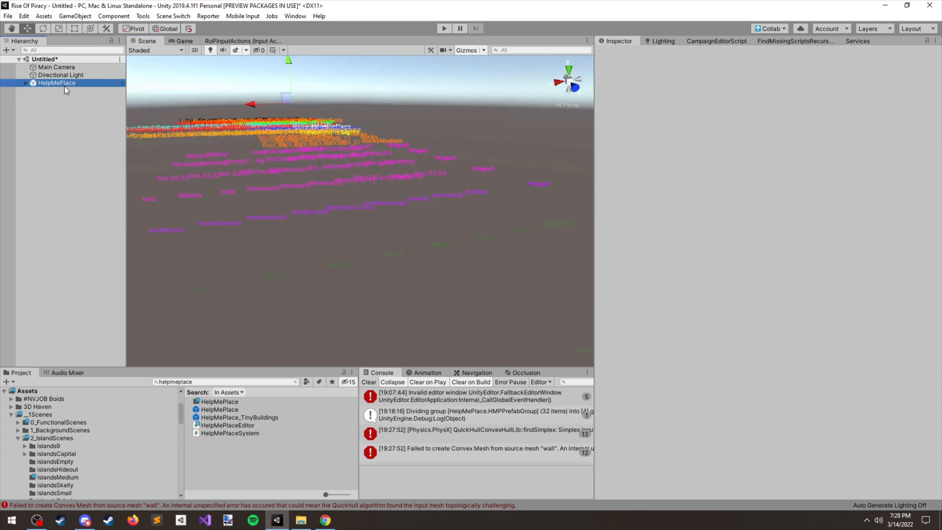
scroll(684, 269, down, 5)
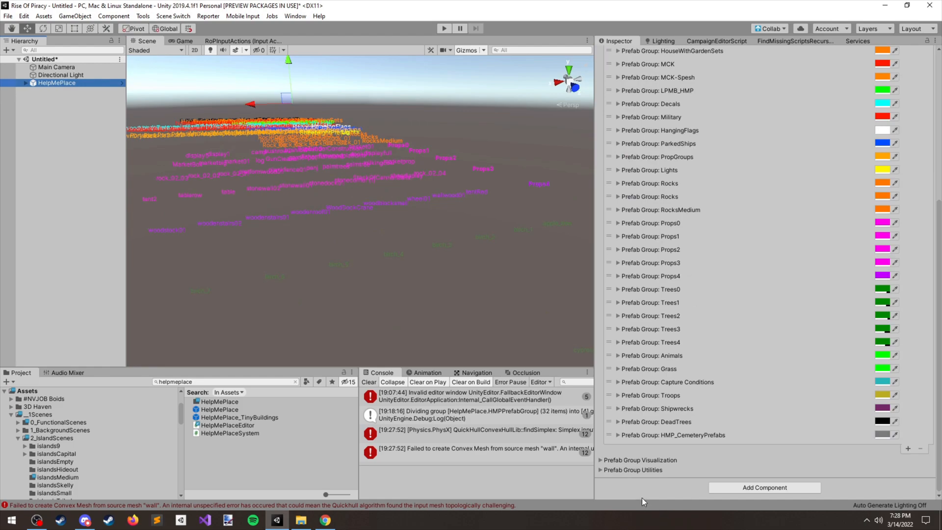
click(601, 460)
scroll(726, 417, down, 3)
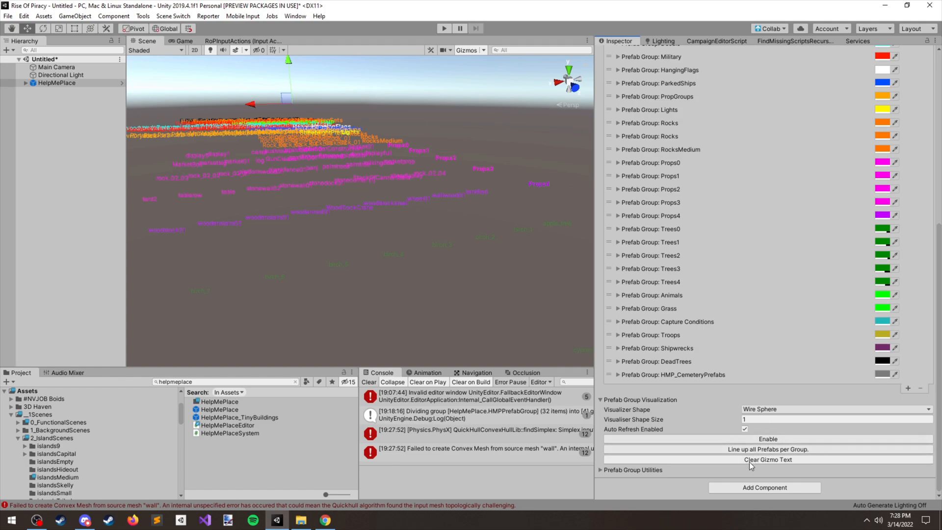
click(764, 460)
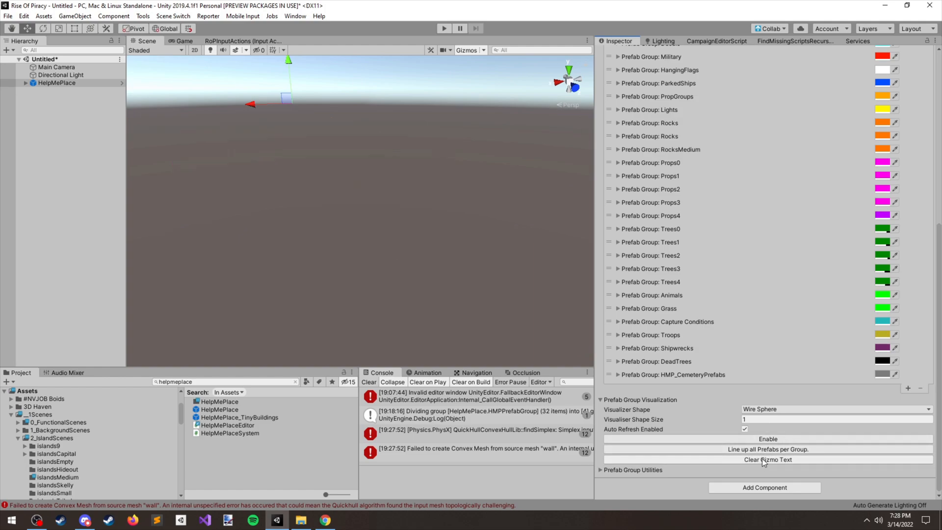
Line up all prefabs per group again in the emptied scene using HelpMePlace's prefab group visualization
right_drag(304, 127, 258, 152)
right_drag(305, 110, 555, 182)
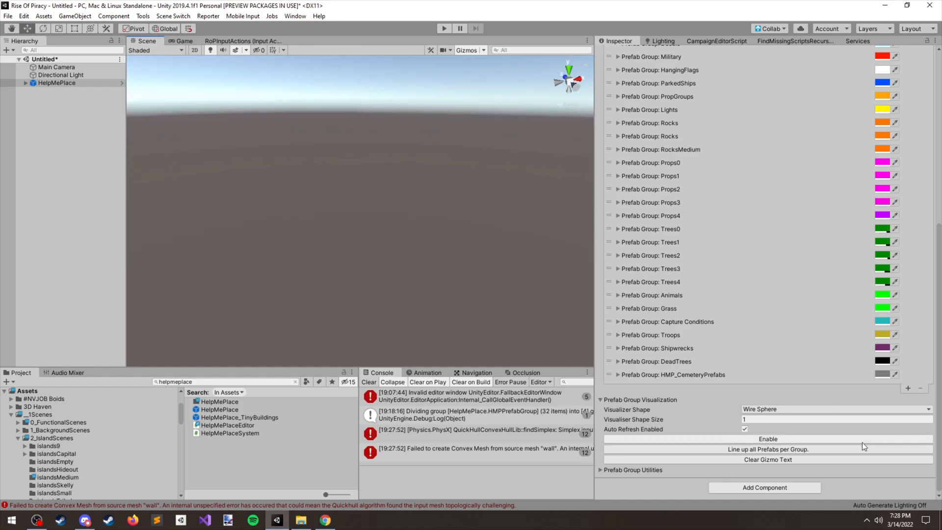
click(721, 438)
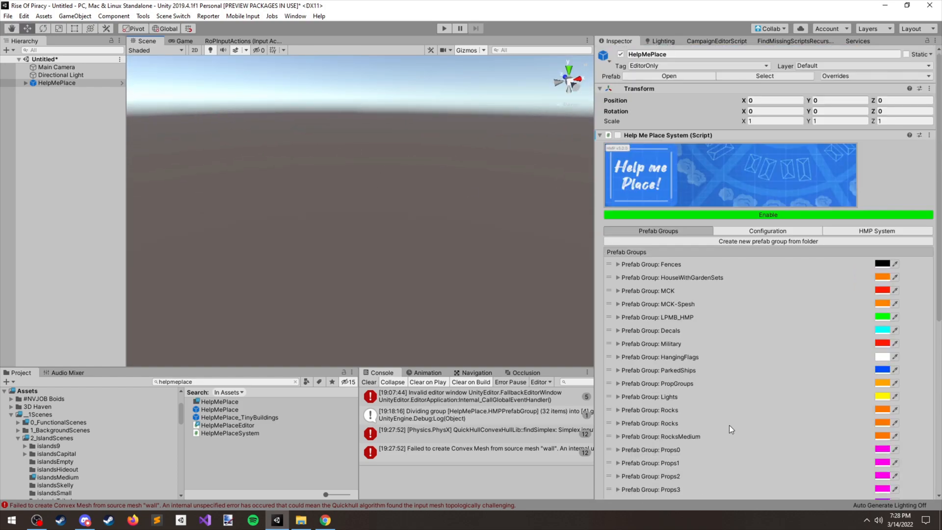
right_drag(307, 195, 407, 236)
scroll(726, 353, down, 10)
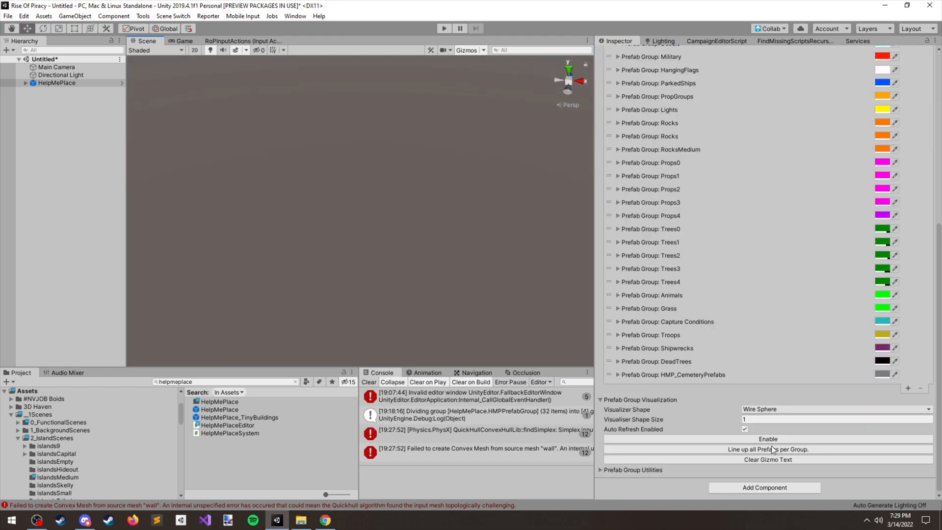
click(750, 449)
Select and frame the castle2 prefab in the Military row, look over the other group rows and clear the selection
right_drag(425, 222, 337, 310)
key(w)
click(481, 275)
key(f)
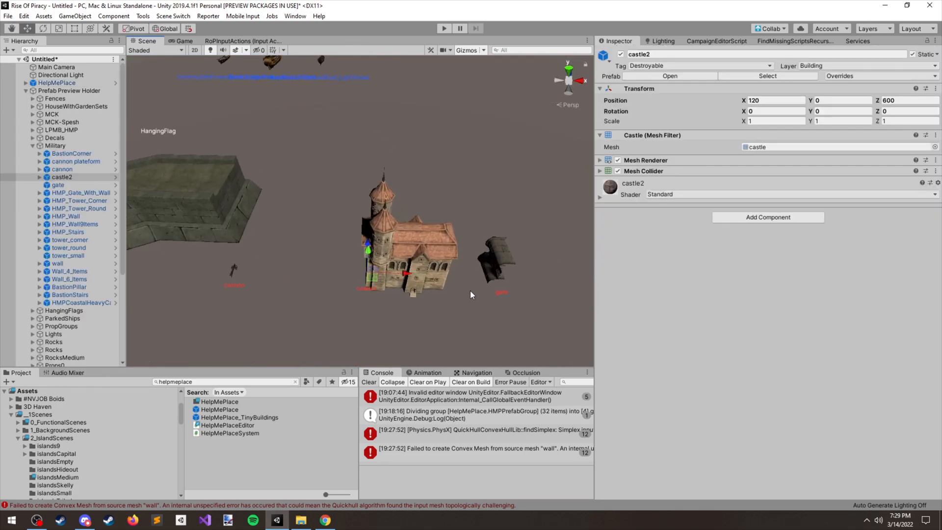
scroll(408, 190, down, 5)
middle_drag(408, 190, 746, 352)
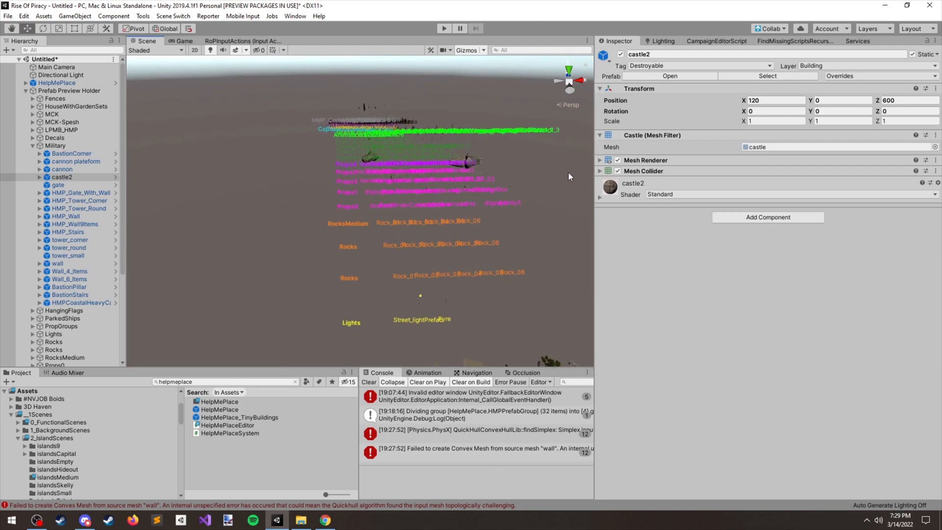
click(576, 239)
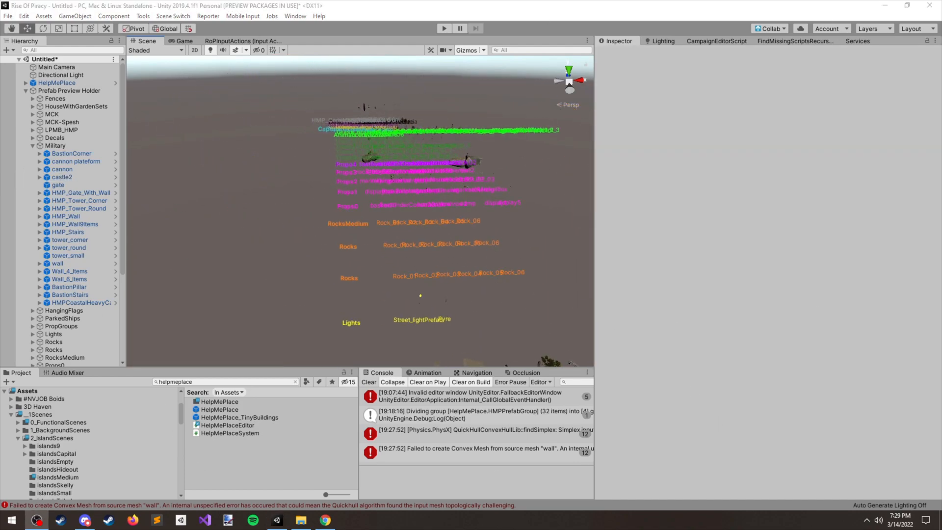
click(745, 265)
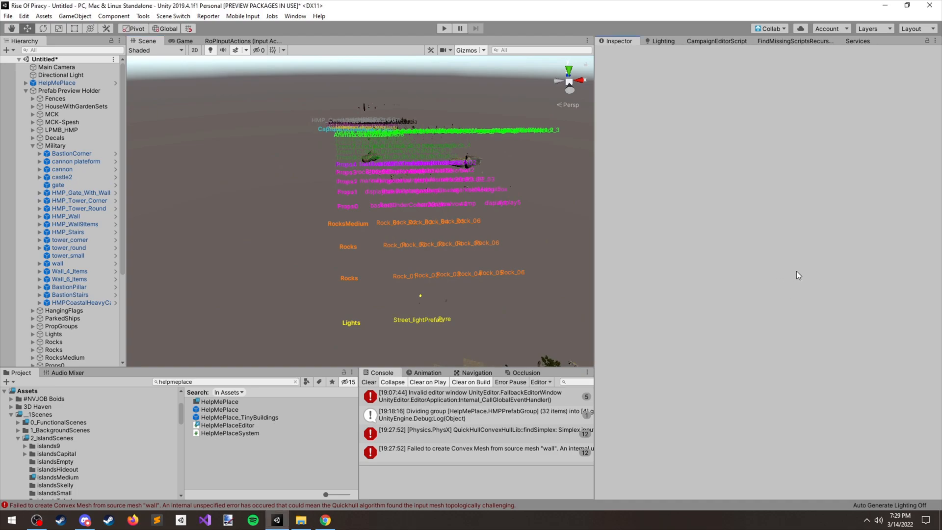
click(796, 252)
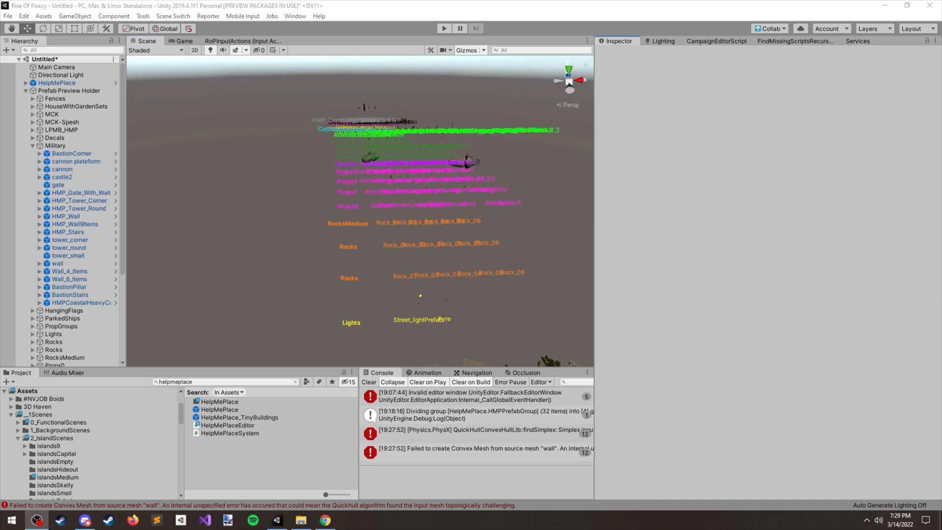